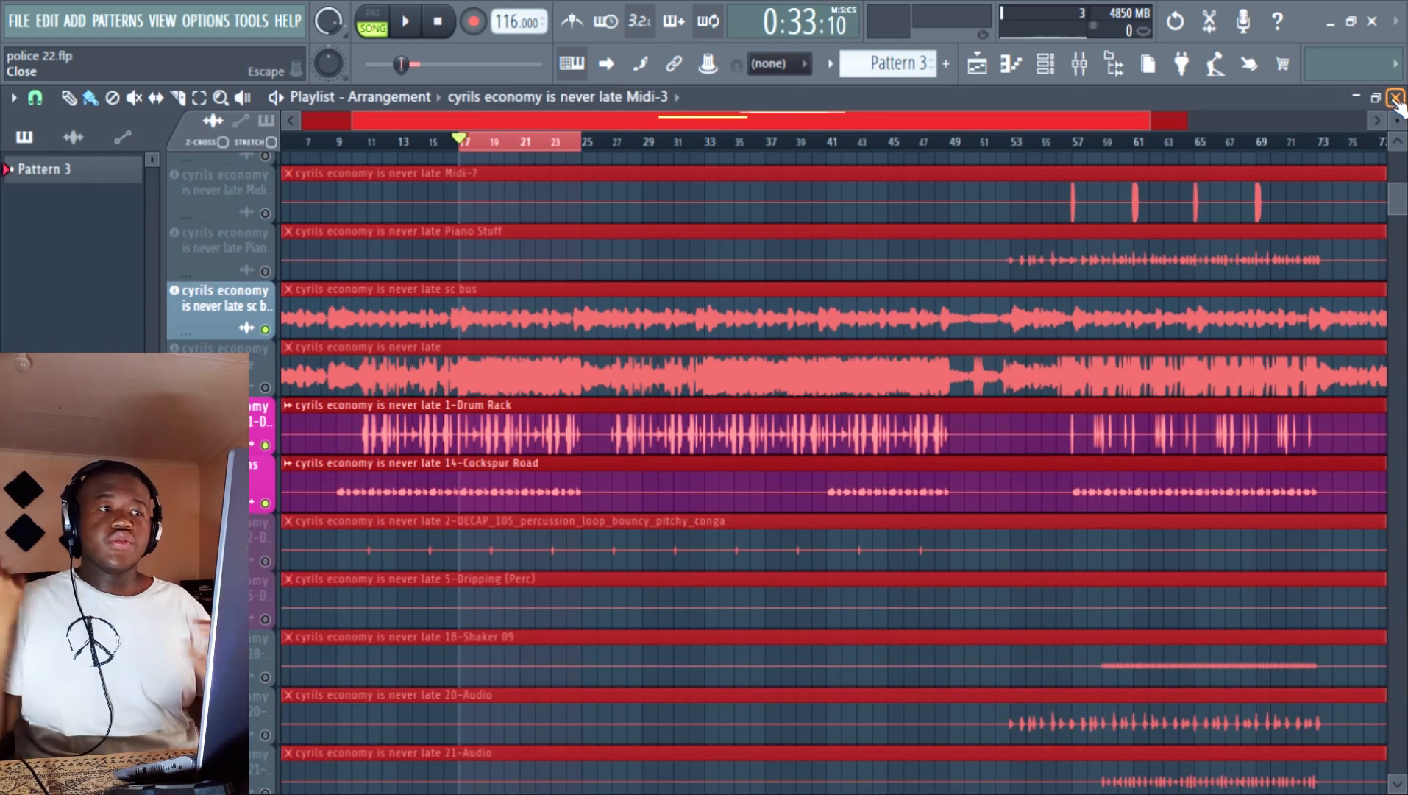
# - Play the hook section in the playlist and open the mixer to watch the levels, stopping playback at the end
pyautogui.press('space')
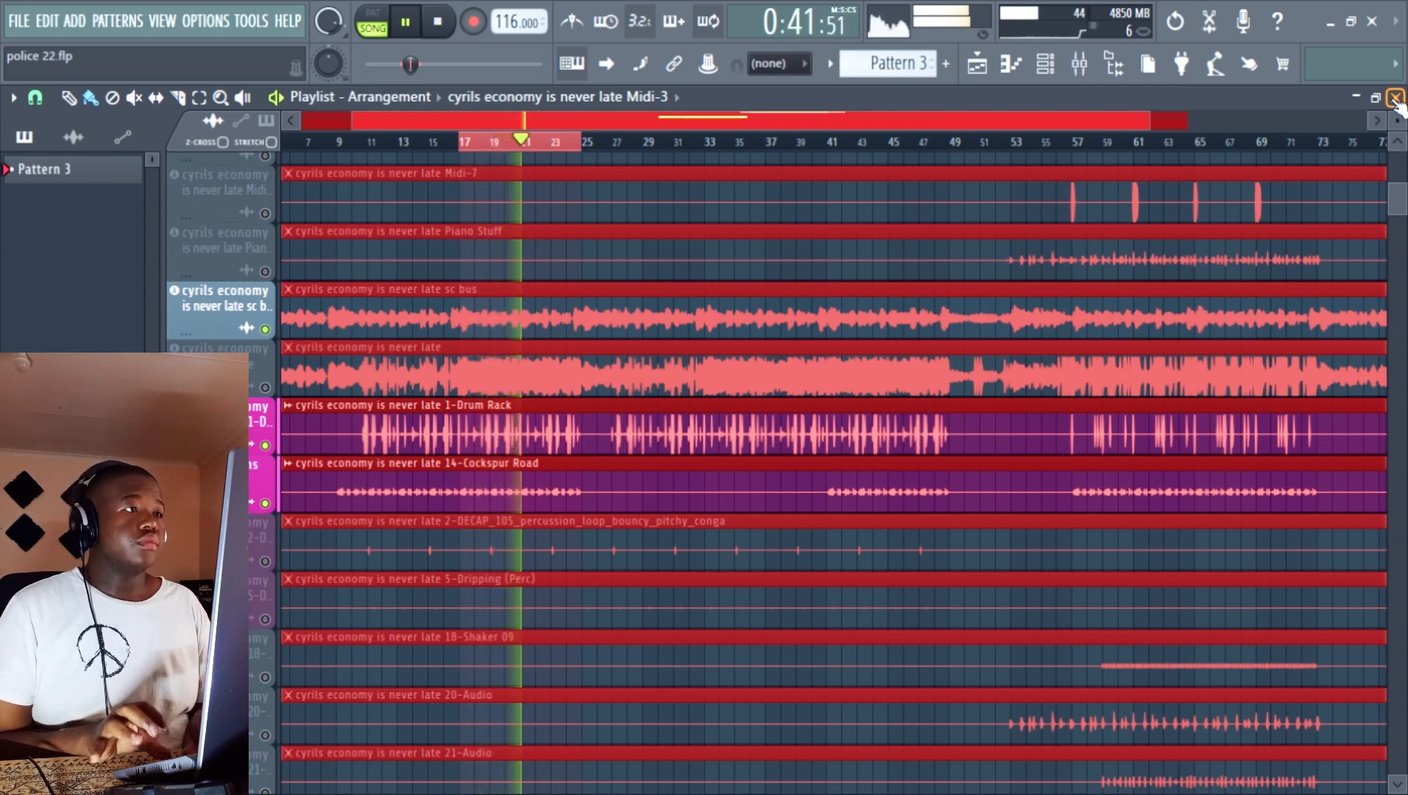
pyautogui.click(1079, 63)
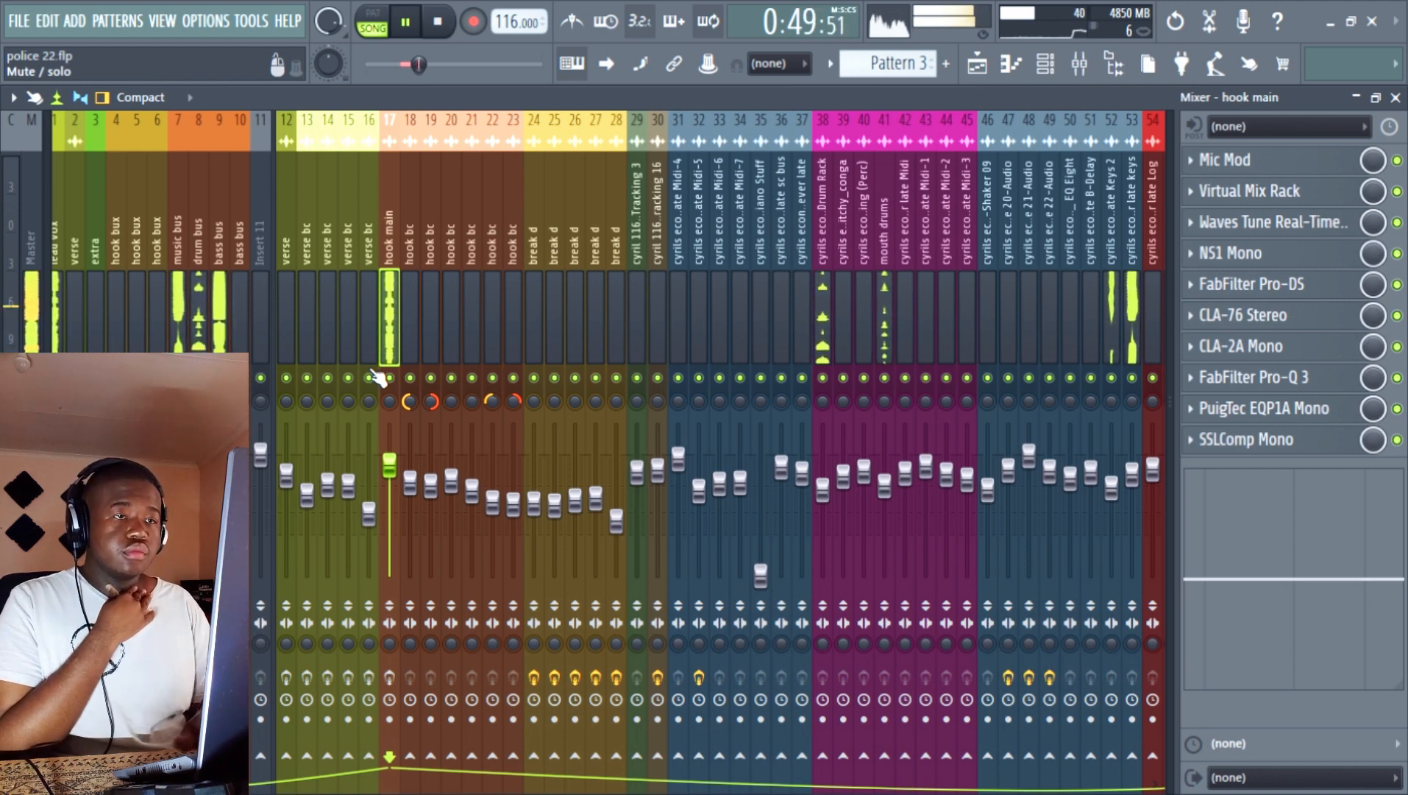
pyautogui.press('space')
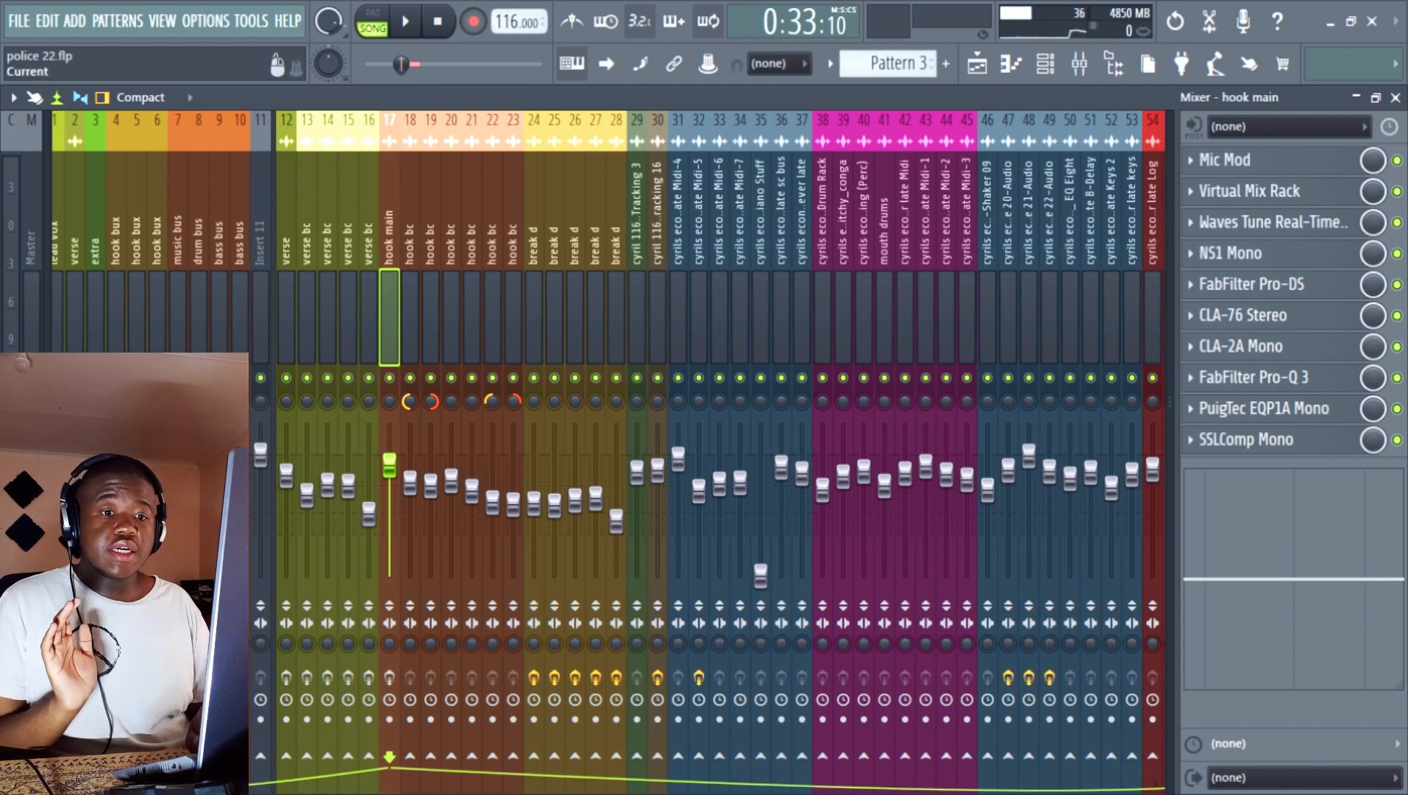
# - Unmute the reverb, slap and delay send tracks in the mixer
pyautogui.moveTo(111, 784); pyautogui.dragTo(213, 785)
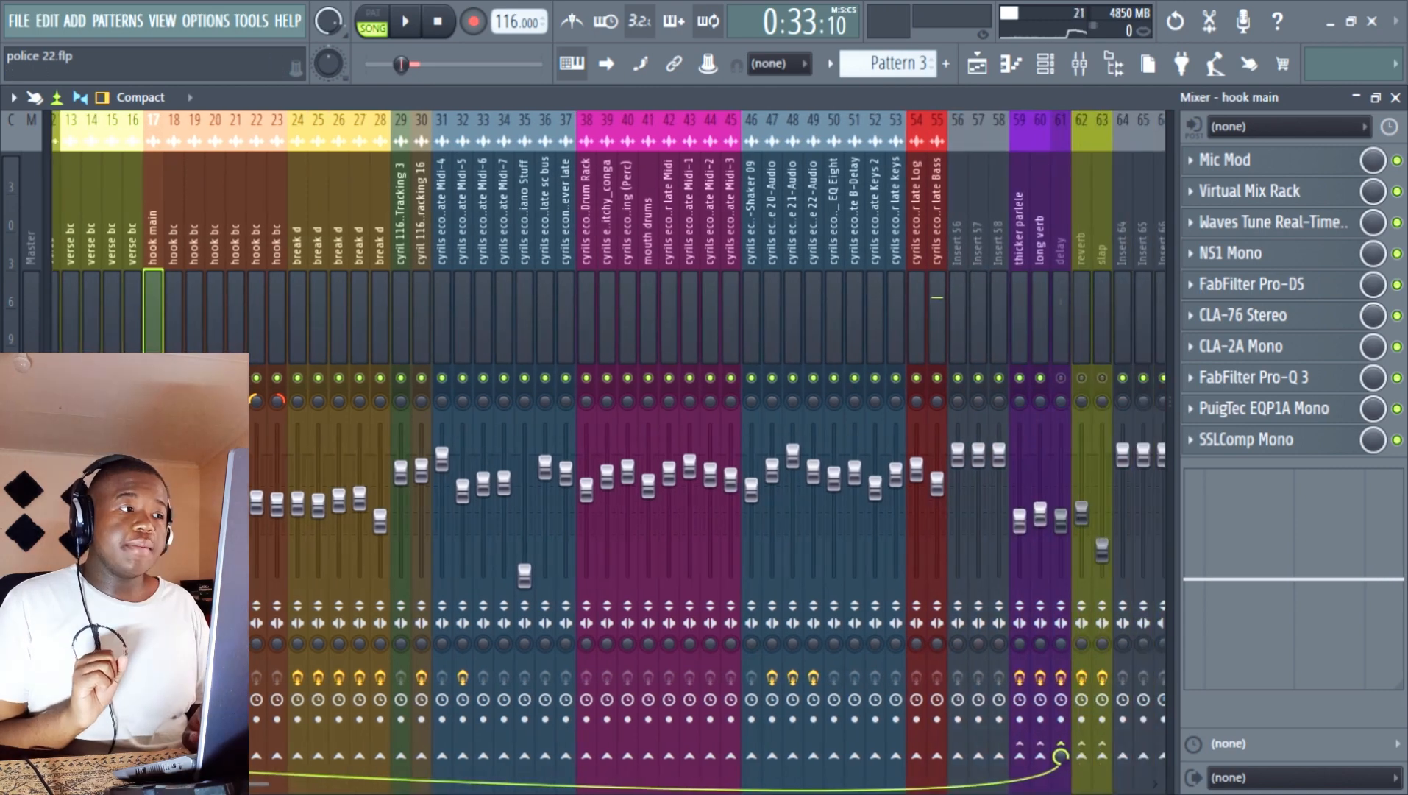
pyautogui.click(1082, 377)
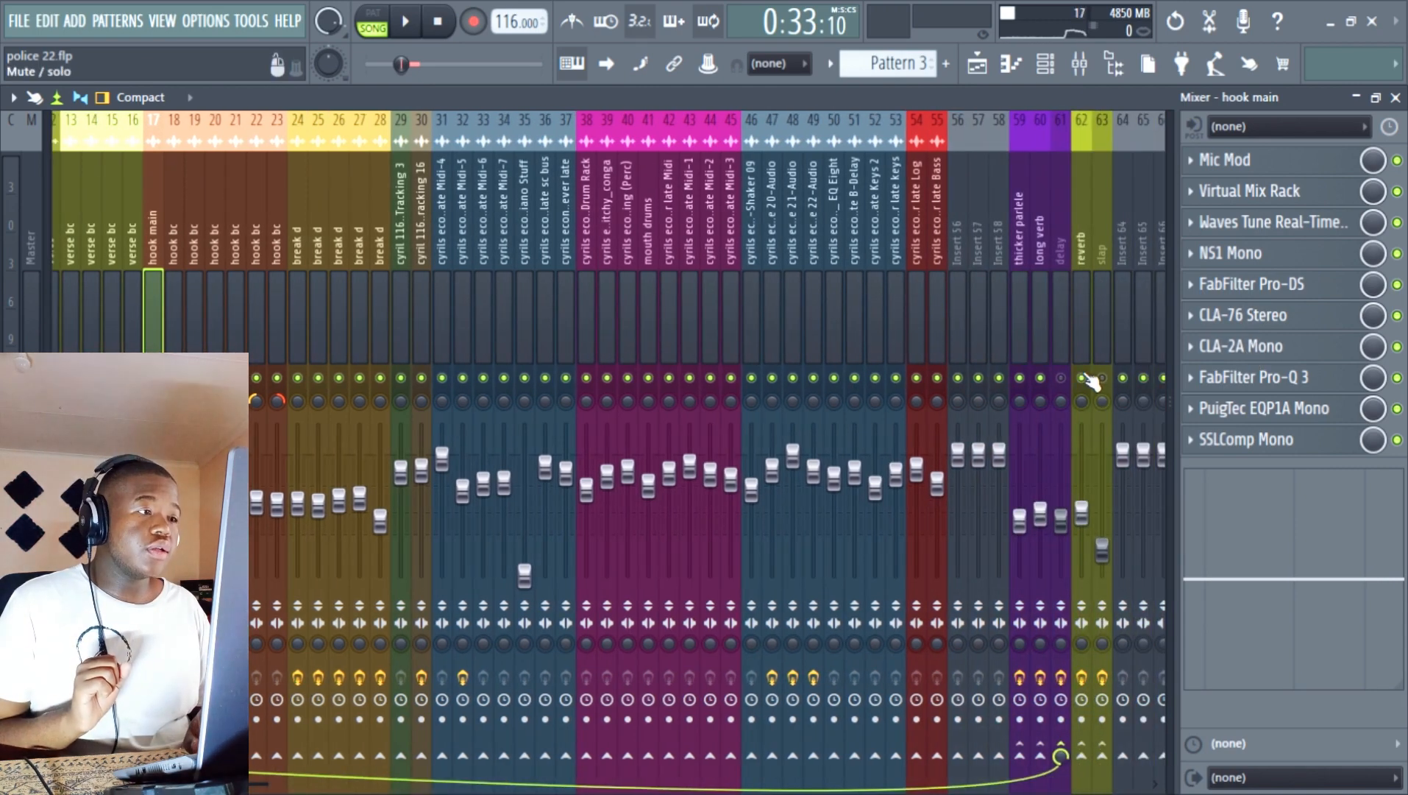
pyautogui.click(1102, 378)
pyautogui.click(1060, 377)
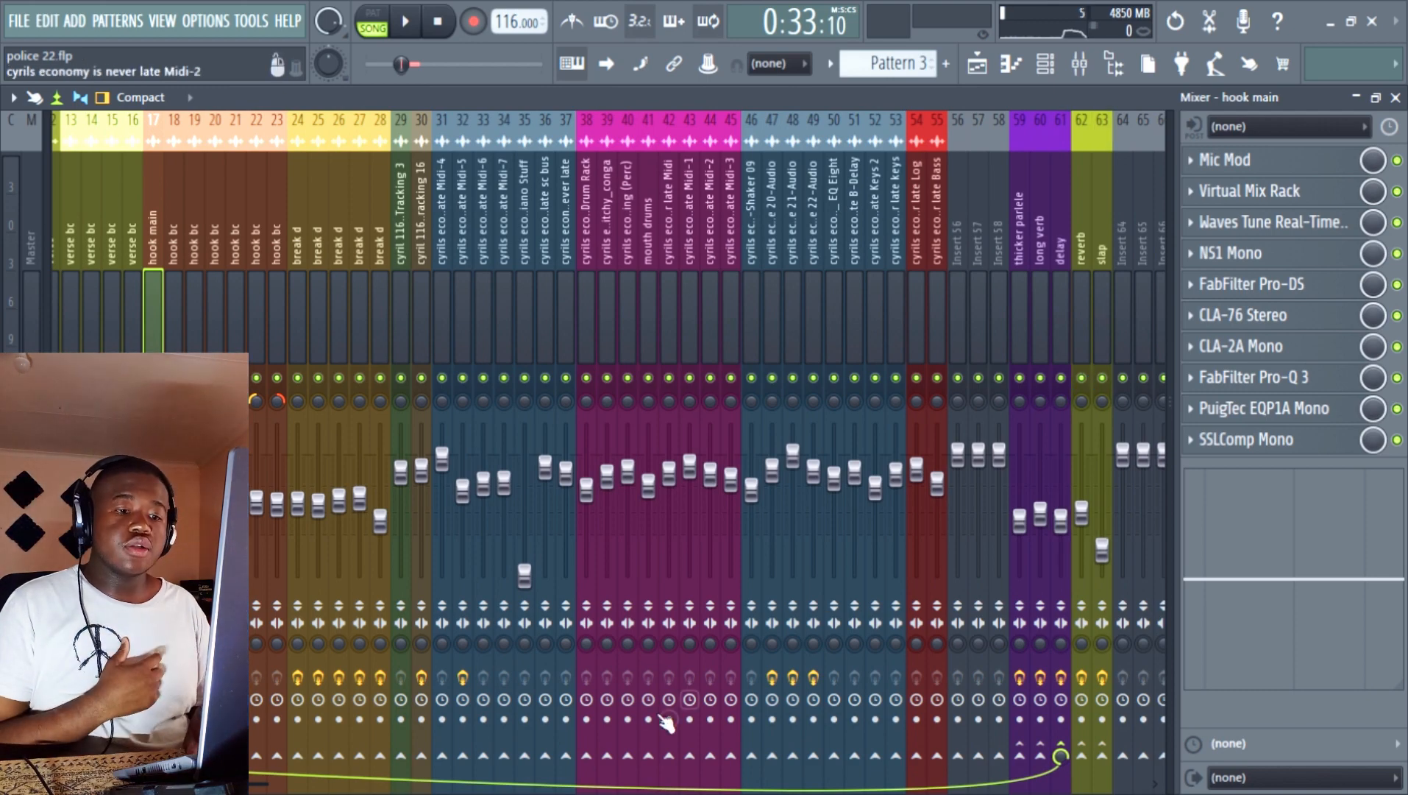
# - Enable the effect slots on the hook main track and audition the processed vocal in the hook section
pyautogui.moveTo(254, 785); pyautogui.dragTo(147, 784)
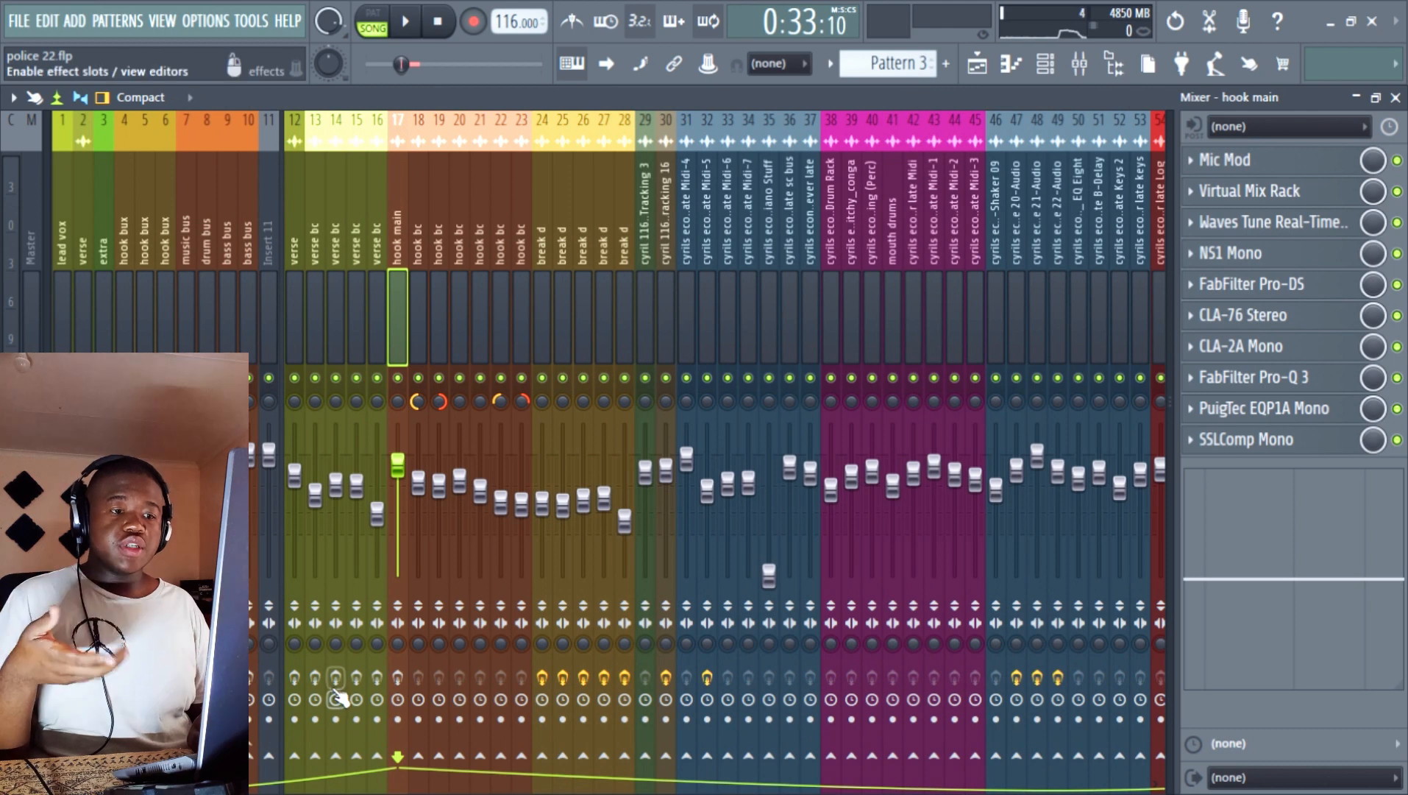
pyautogui.click(397, 677)
pyautogui.press('space')
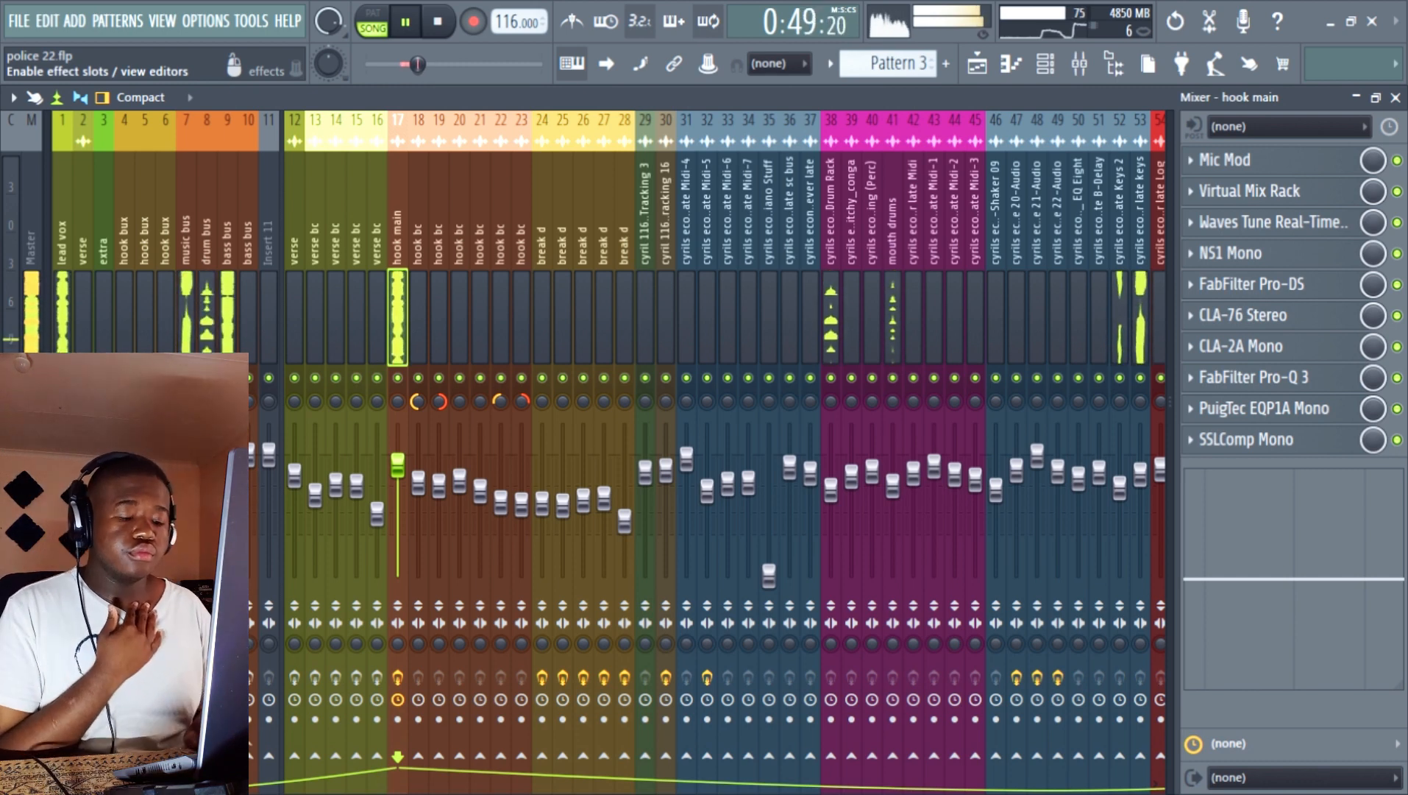
pyautogui.press('space')
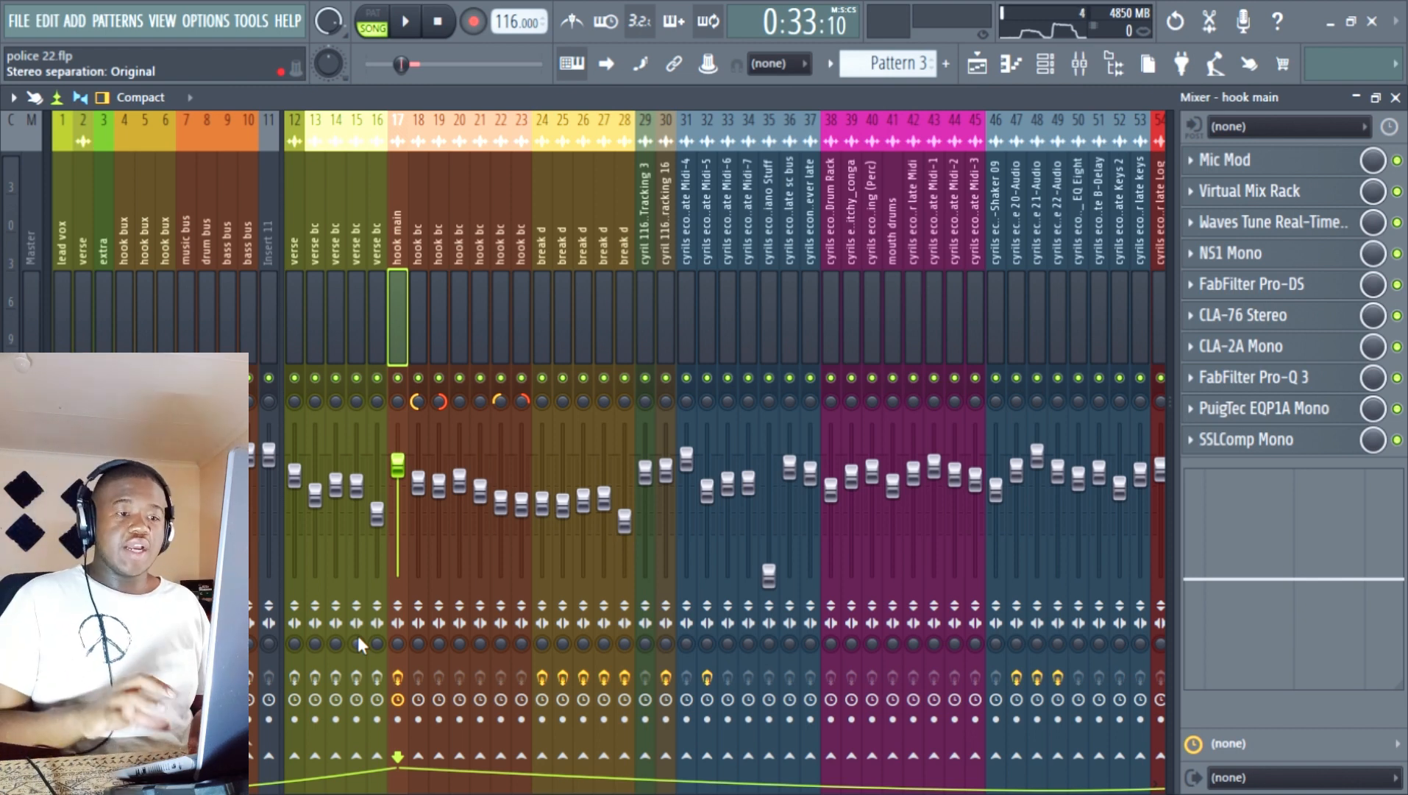
# - Disable hook main's effect slots and switch off every plugin in its chain except Mic Mod, from Virtual Mix Rack through SSLComp Mono
pyautogui.click(398, 677)
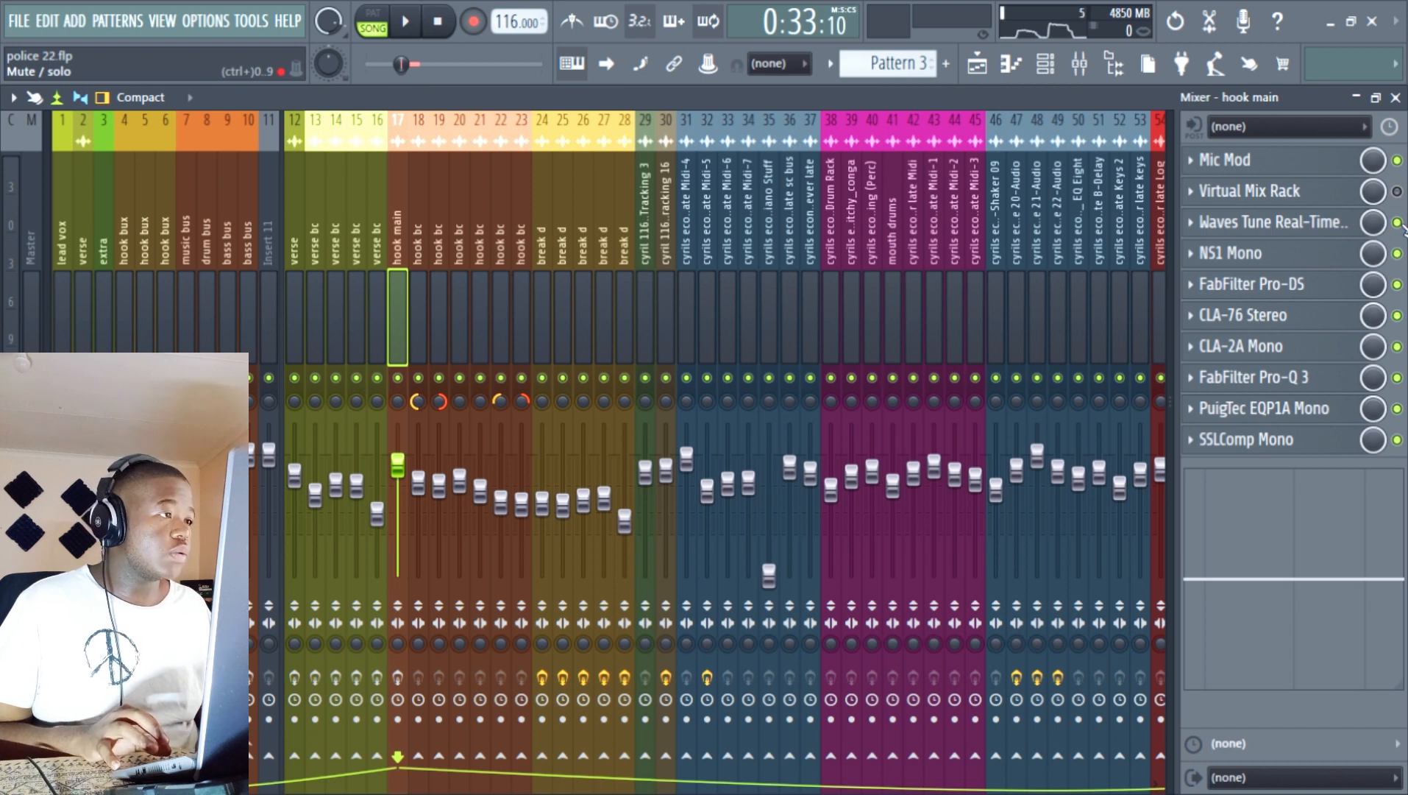
pyautogui.click(1397, 253)
pyautogui.click(1397, 284)
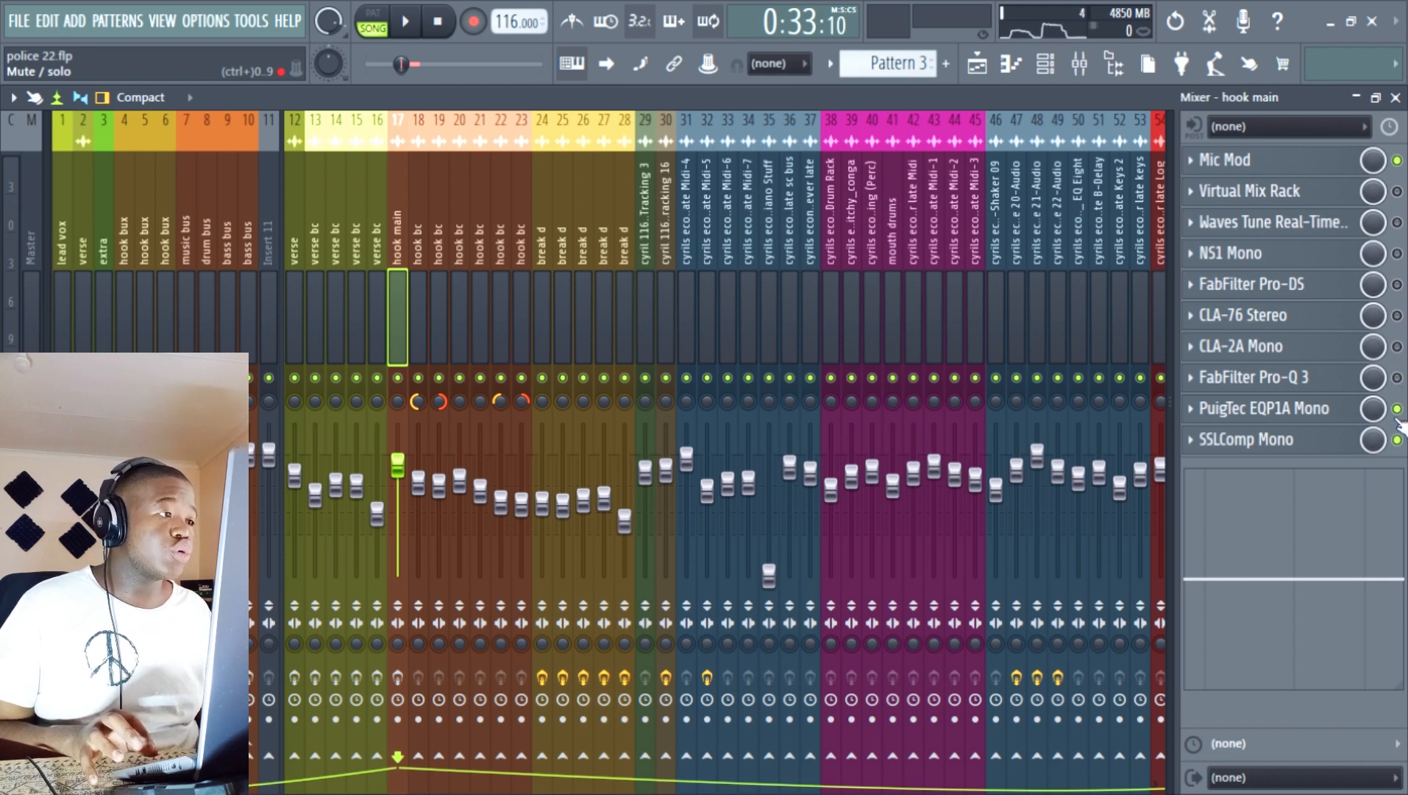
pyautogui.click(1397, 408)
pyautogui.click(1397, 440)
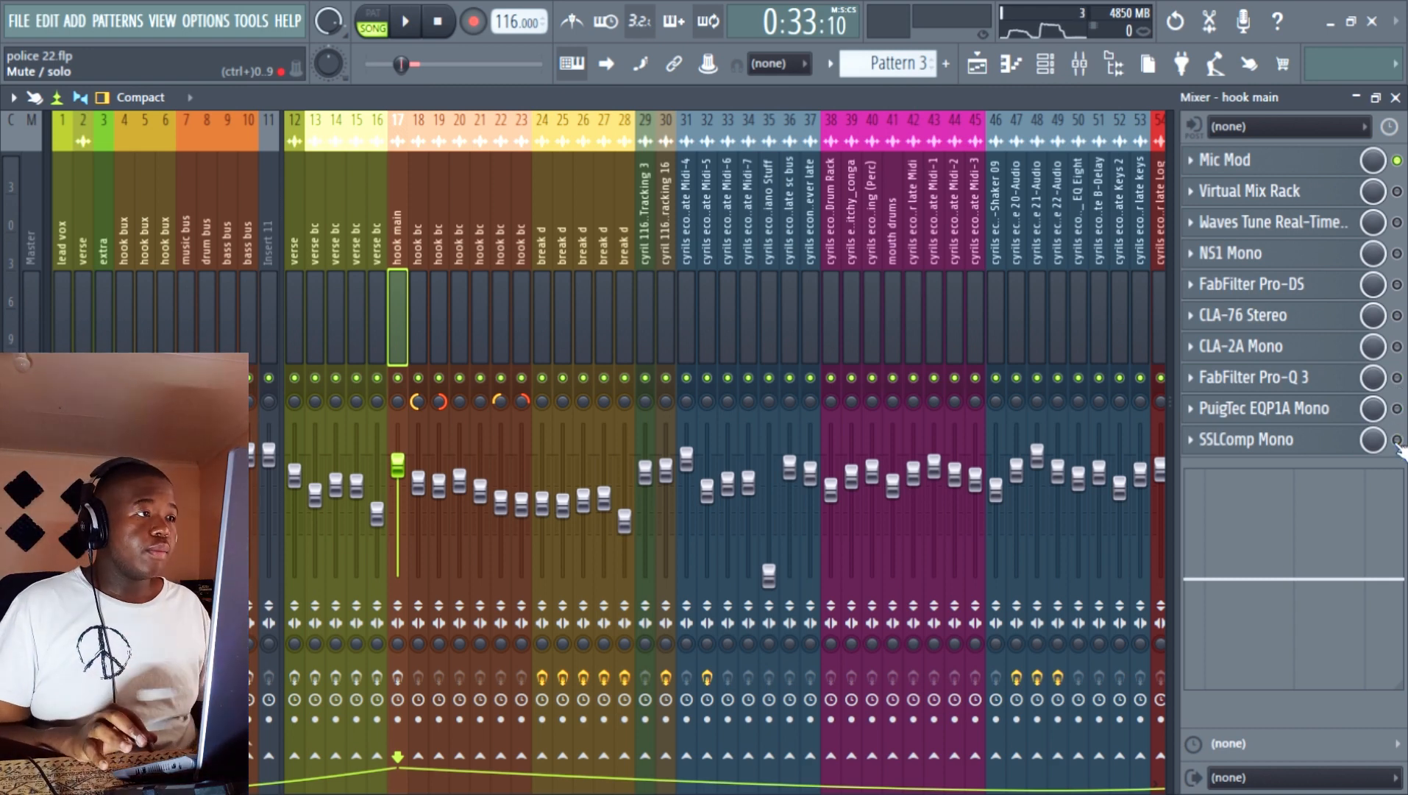
# - Open Mic Mod on hook main to examine its source mic, modeled mic and tube saturation settings, and close it
pyautogui.click(1249, 178)
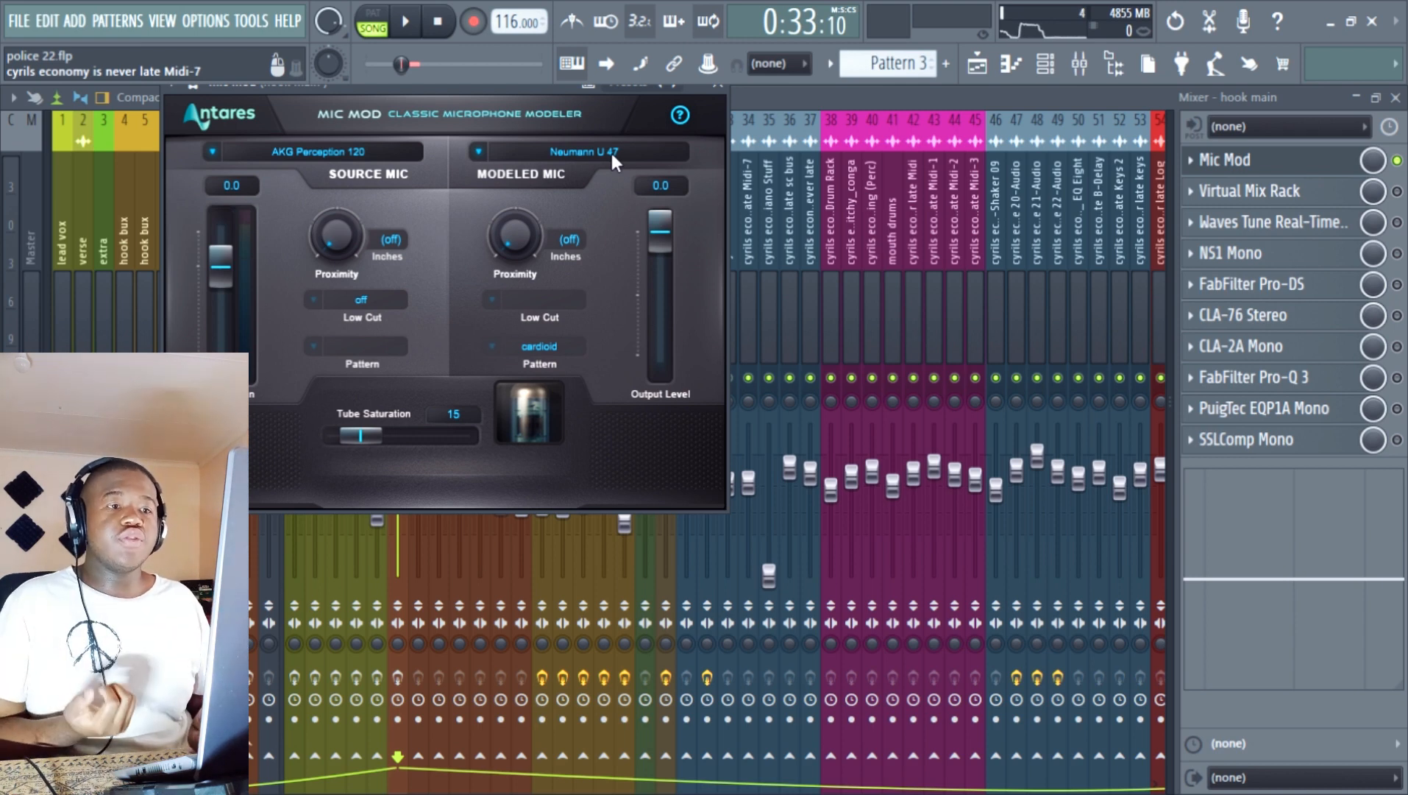
pyautogui.click(721, 87)
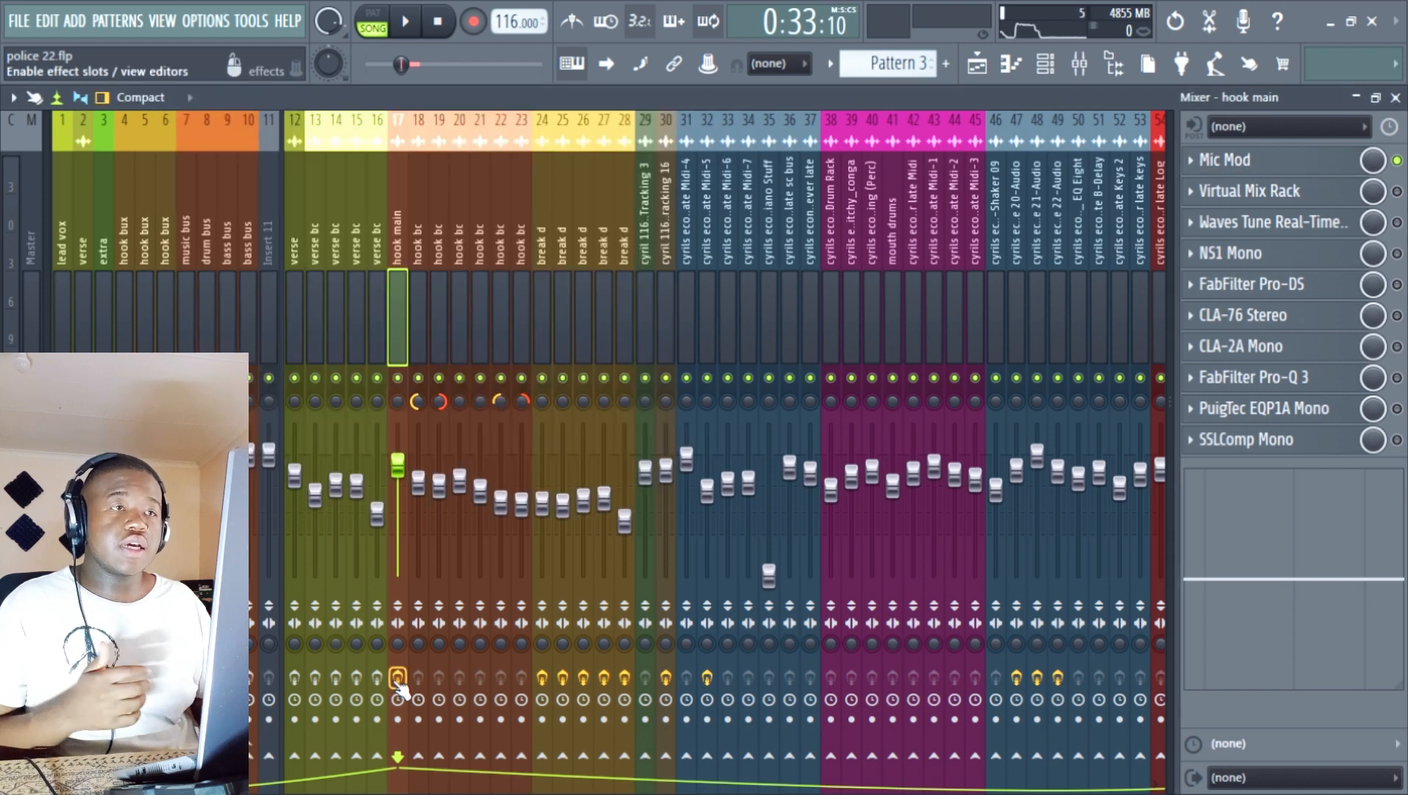
# - Re-enable hook main's effect slots and solo the track while auditioning the hook with only Mic Mod active
pyautogui.press('space')
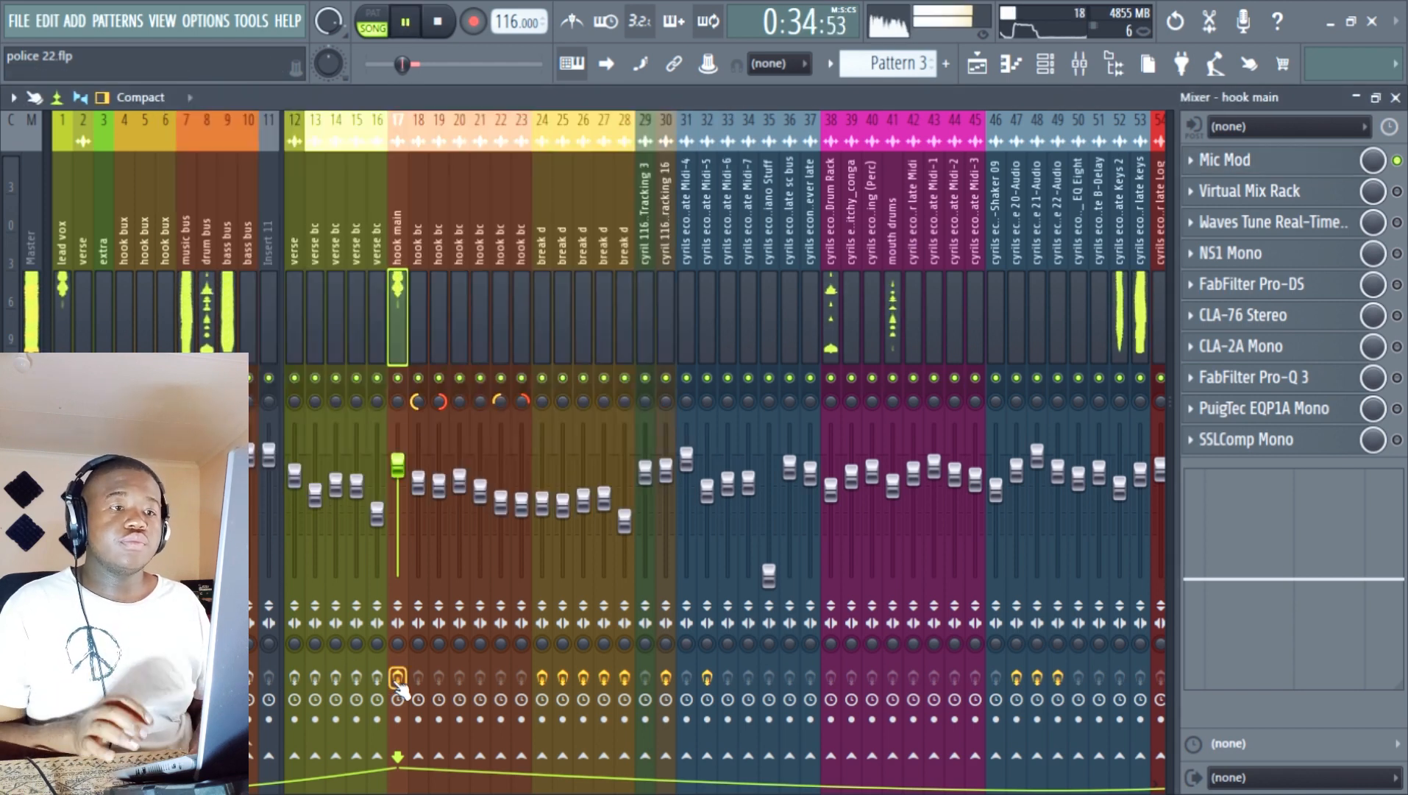
pyautogui.rightClick(398, 379)
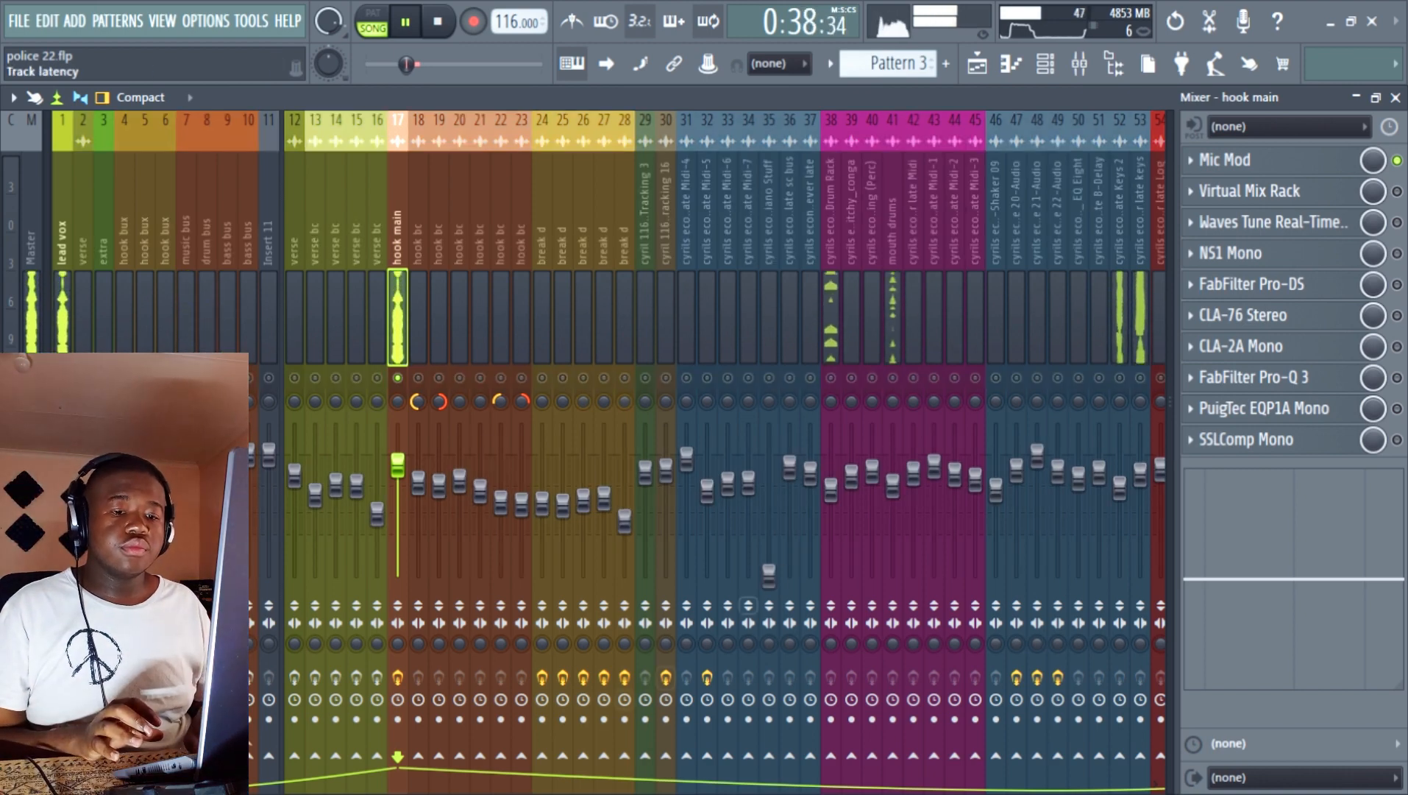
pyautogui.scroll(2, 706, 456)
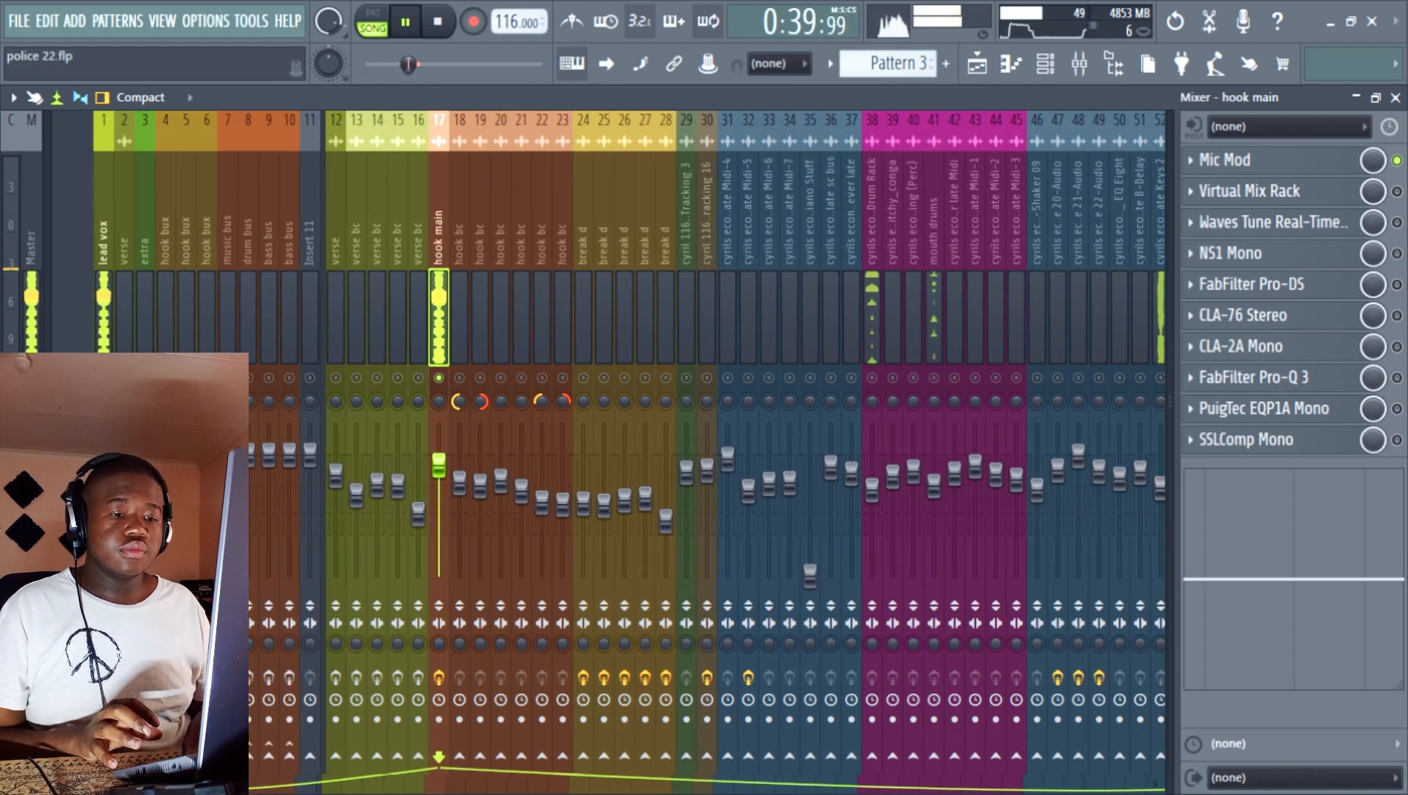
pyautogui.scroll(-2, 103, 515)
pyautogui.press('space')
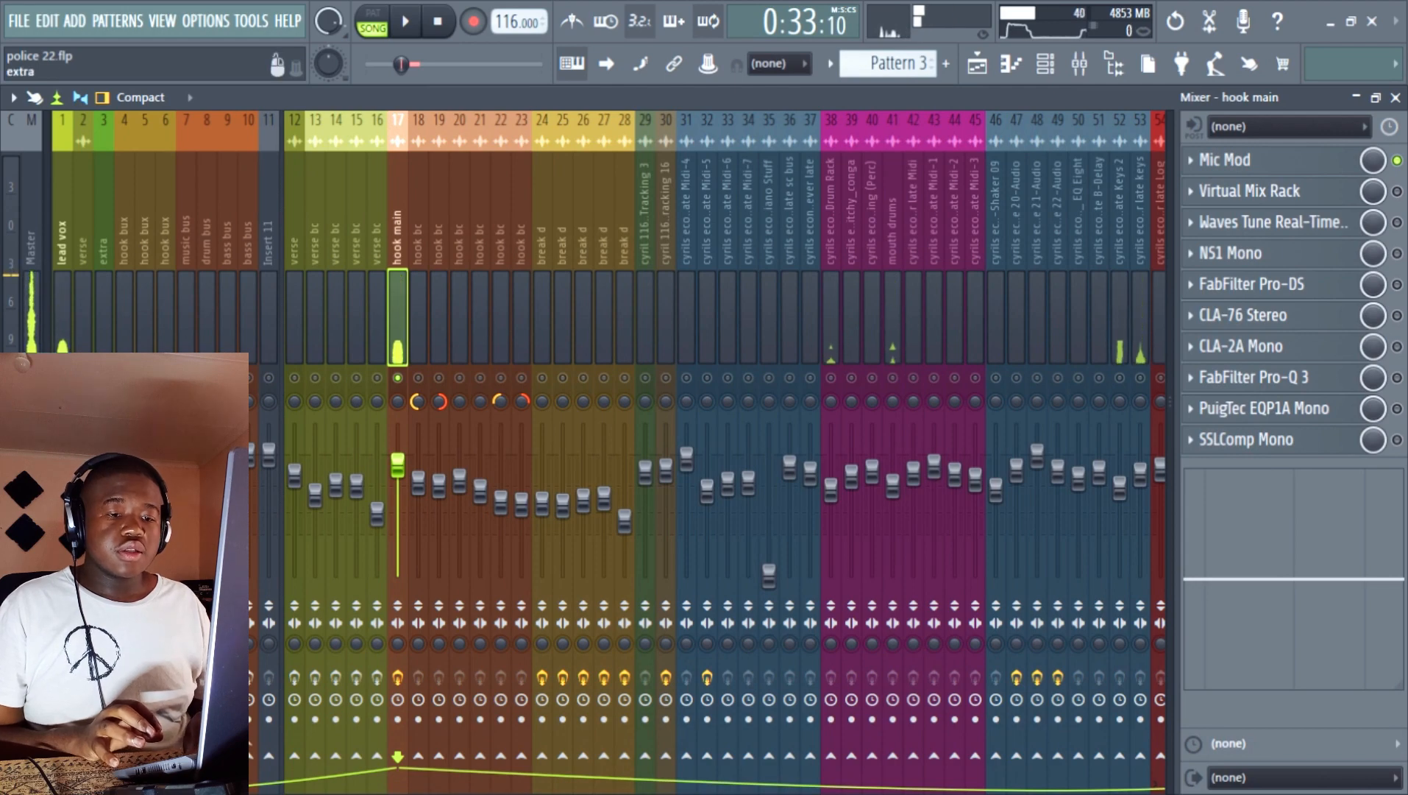
# - Mute the delay, reverb and slap send tracks and audition the soloed hook main vocal without them
pyautogui.scroll(-19, 706, 515)
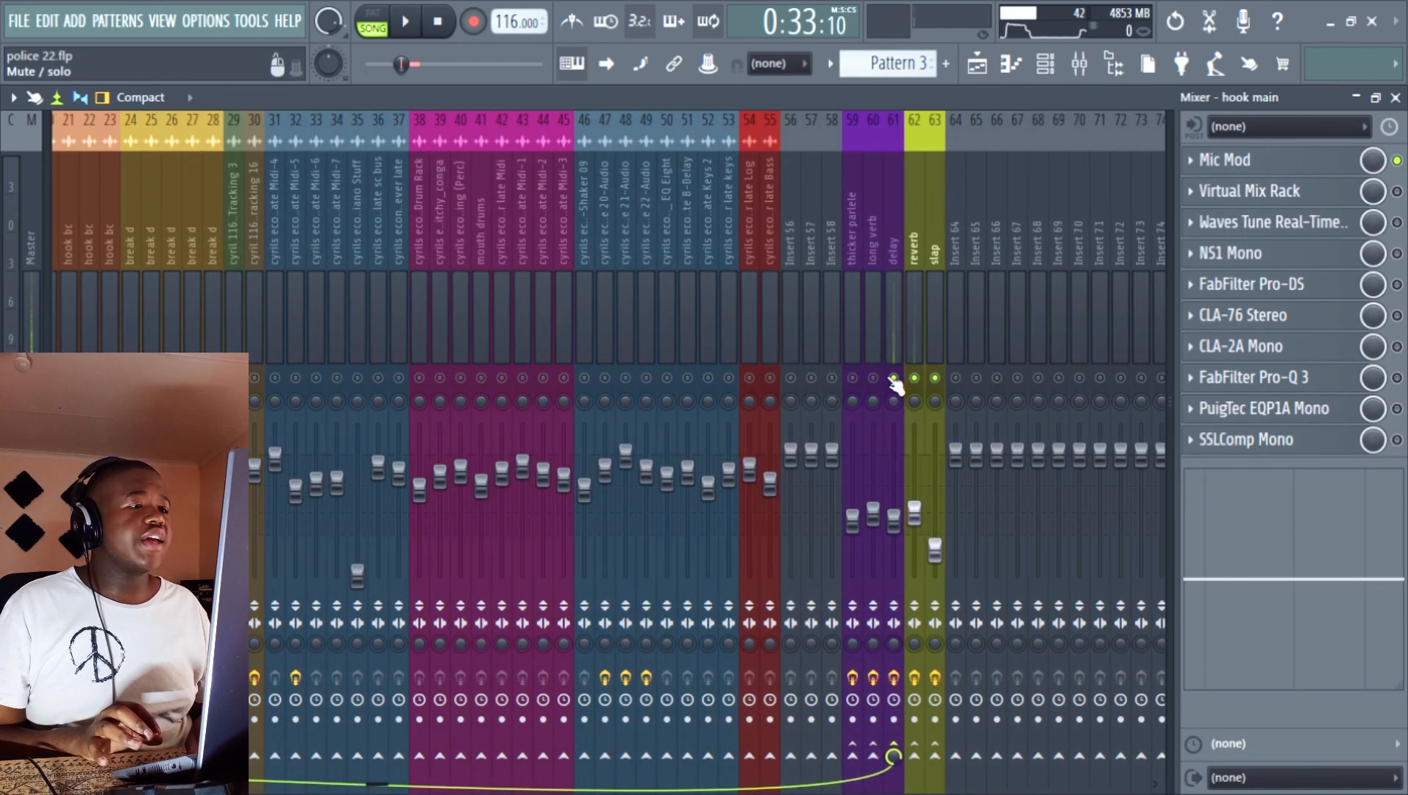
pyautogui.click(914, 377)
pyautogui.click(935, 377)
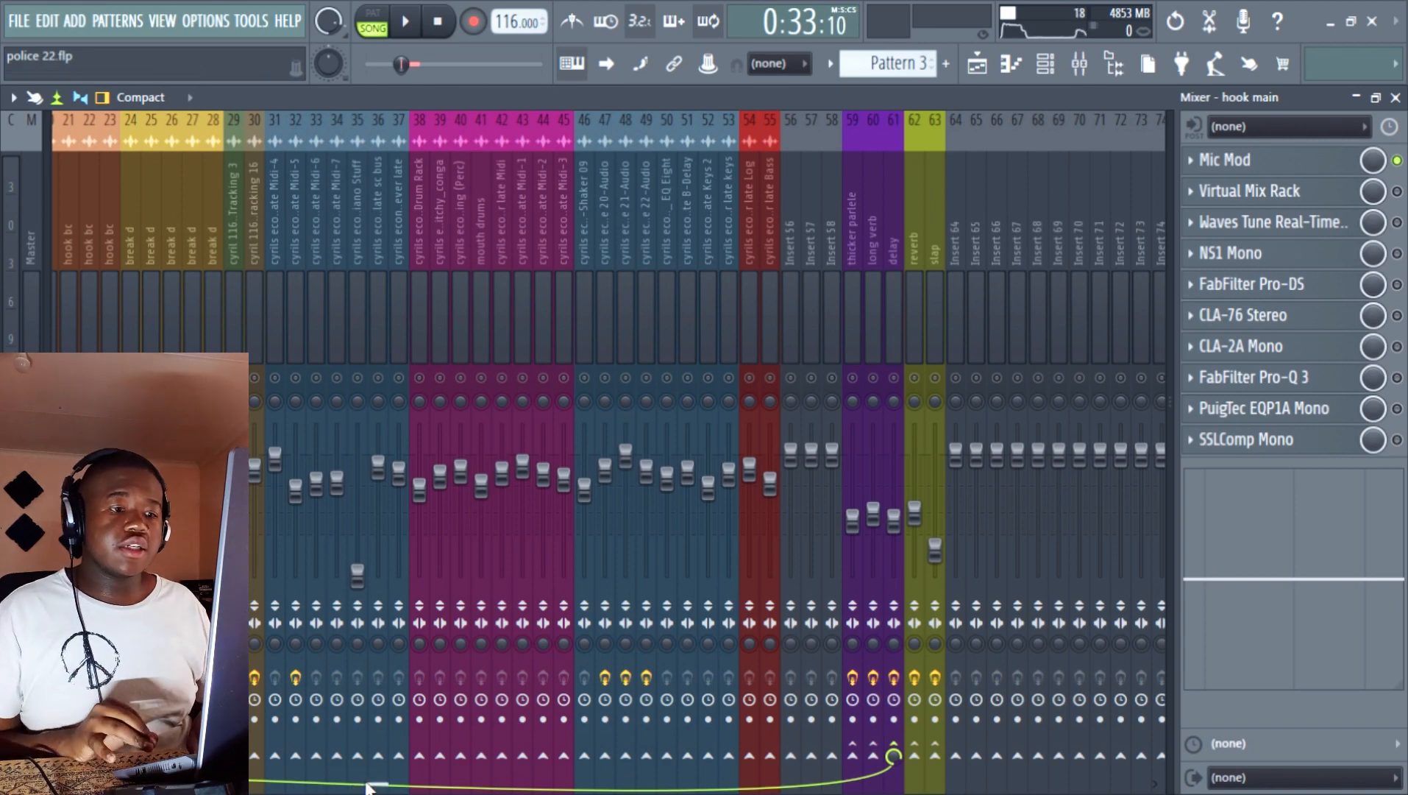
pyautogui.moveTo(367, 784); pyautogui.dragTo(189, 785)
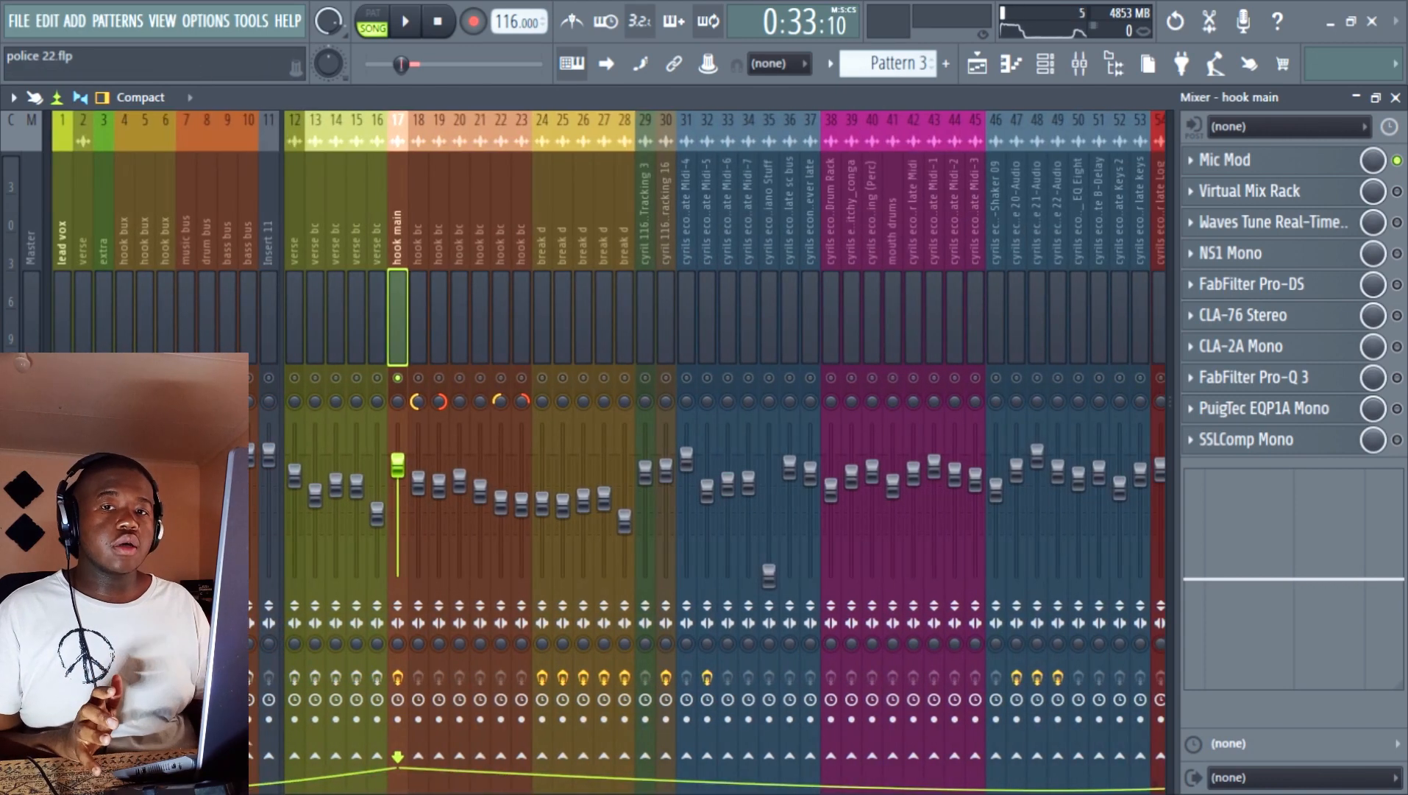
pyautogui.press('space')
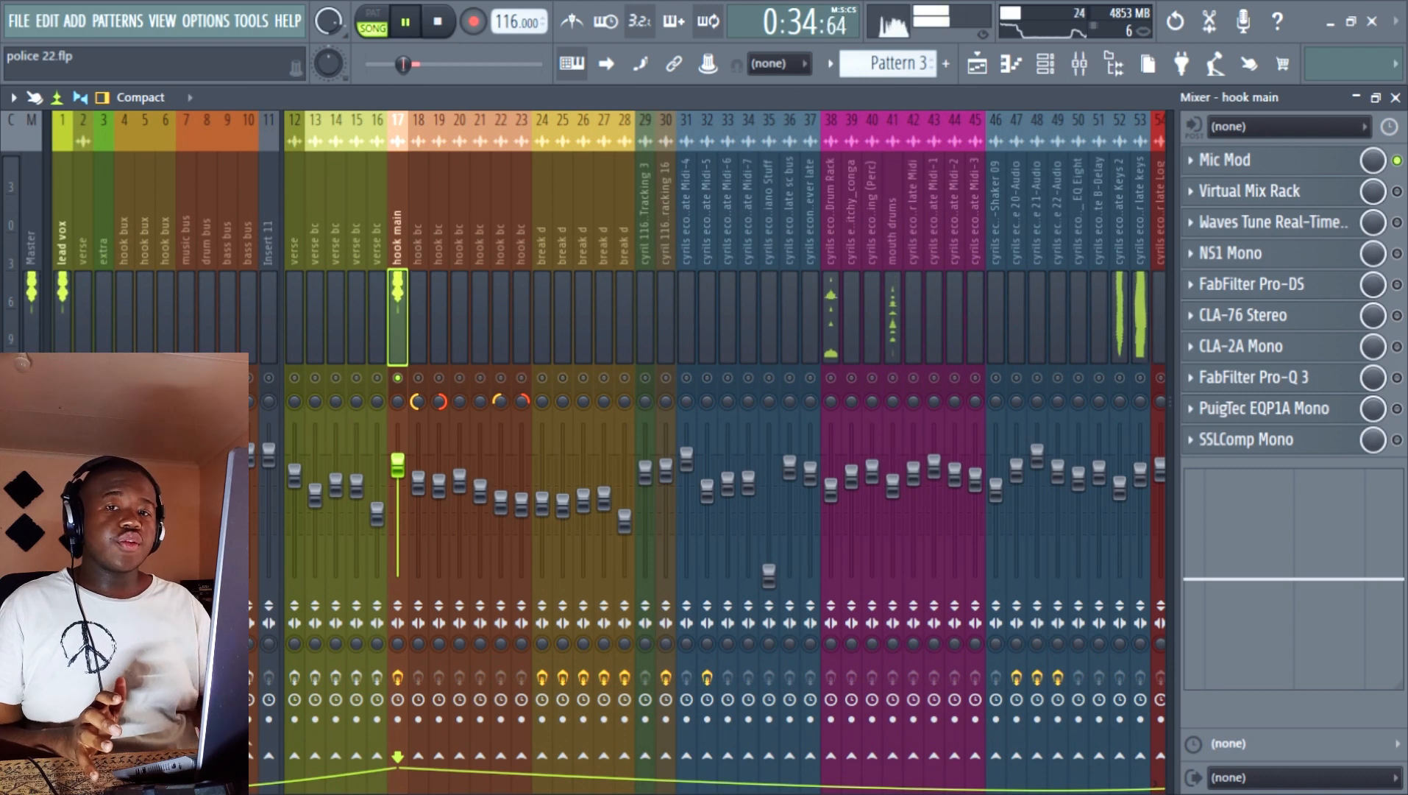
pyautogui.press('space')
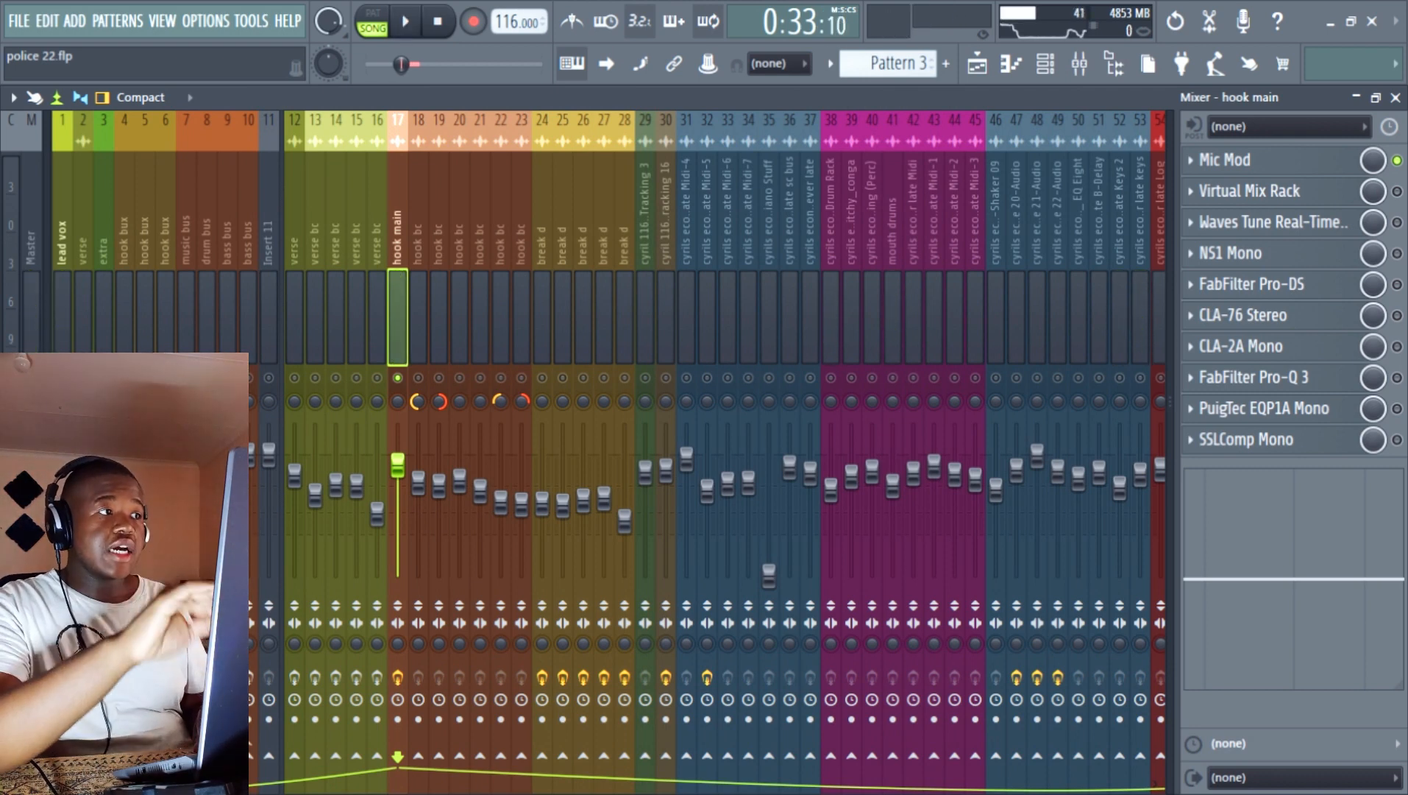
# - Switch on Virtual Mix Rack for hook main and examine its Virtual Channel, FG-N and CS-Lift module settings
pyautogui.click(1397, 192)
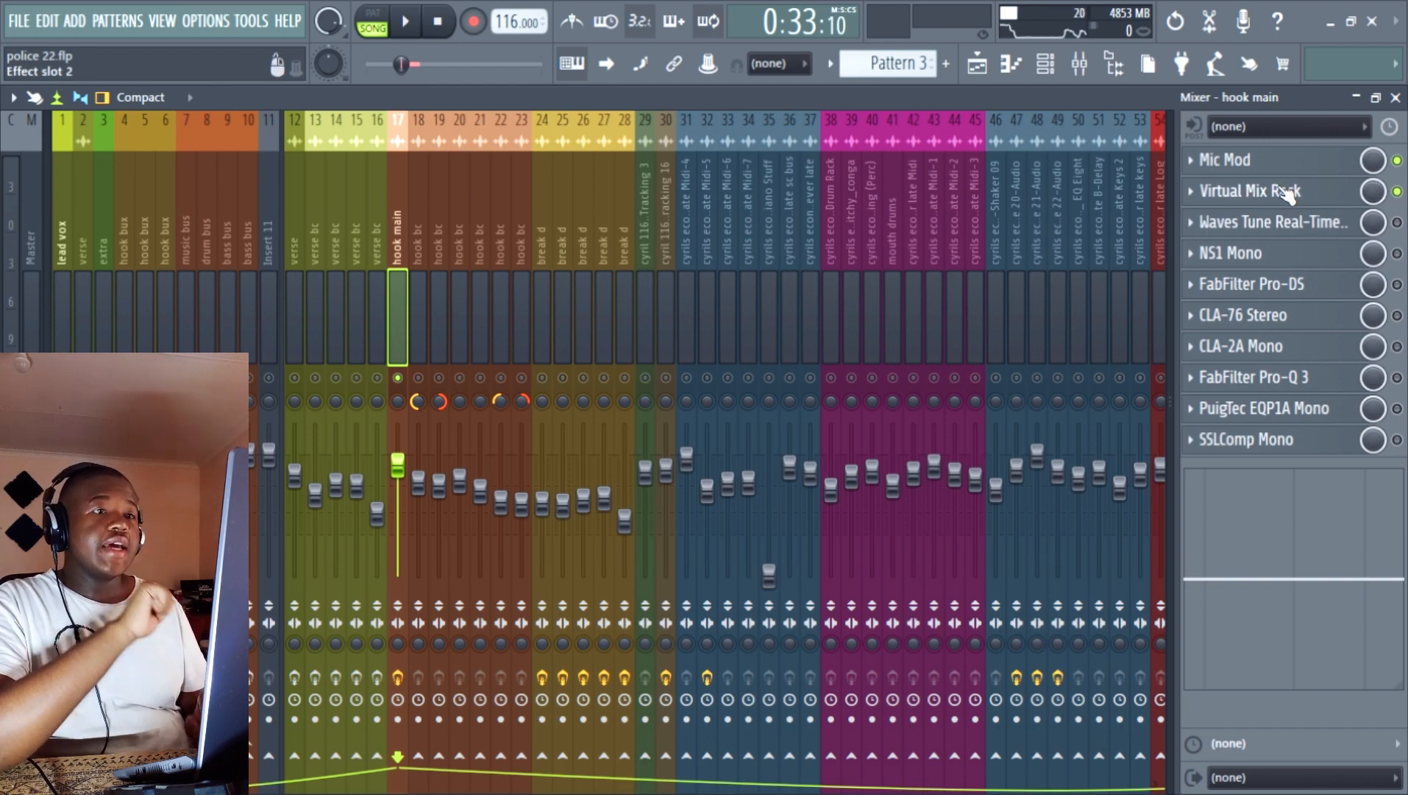
pyautogui.click(1279, 188)
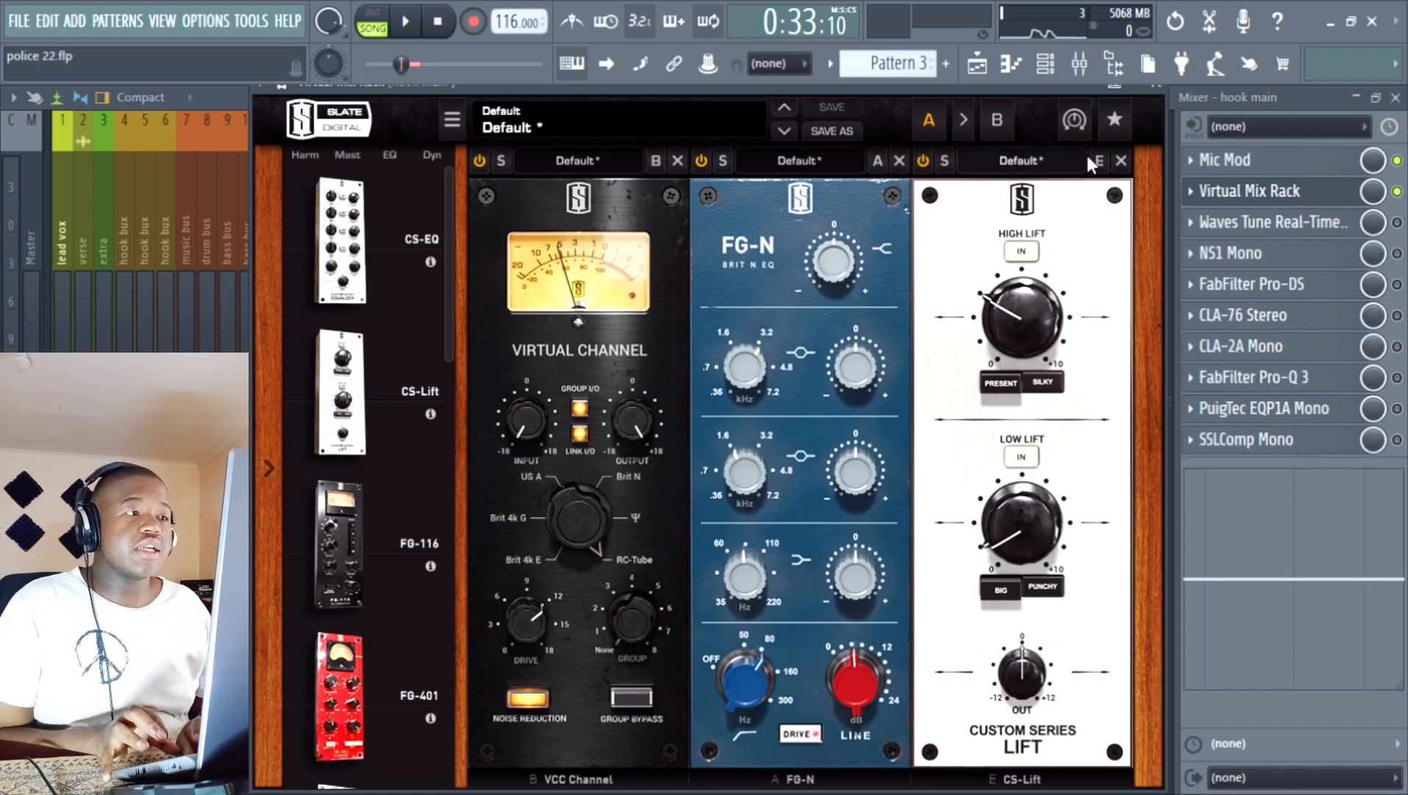
pyautogui.moveTo(1027, 278)
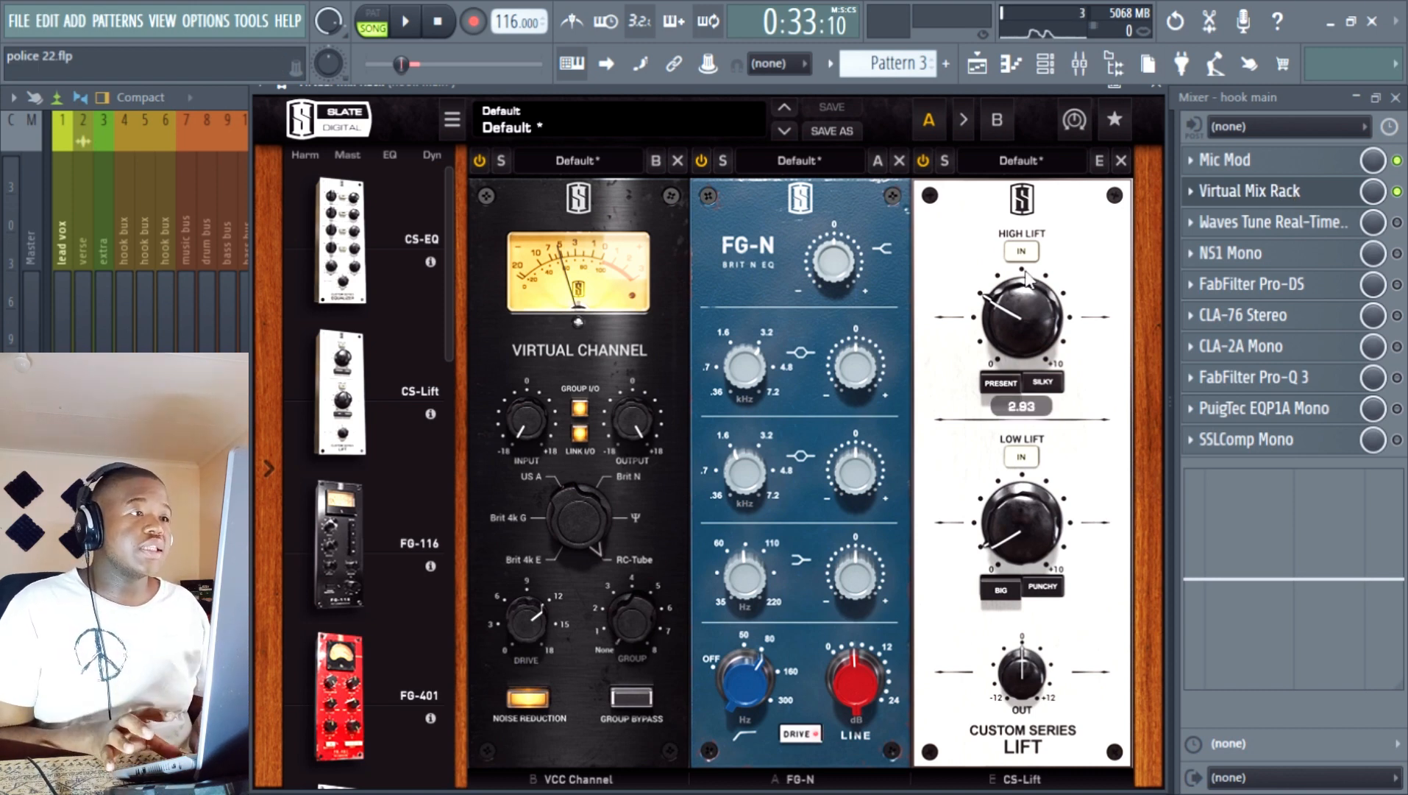
pyautogui.moveTo(1063, 309)
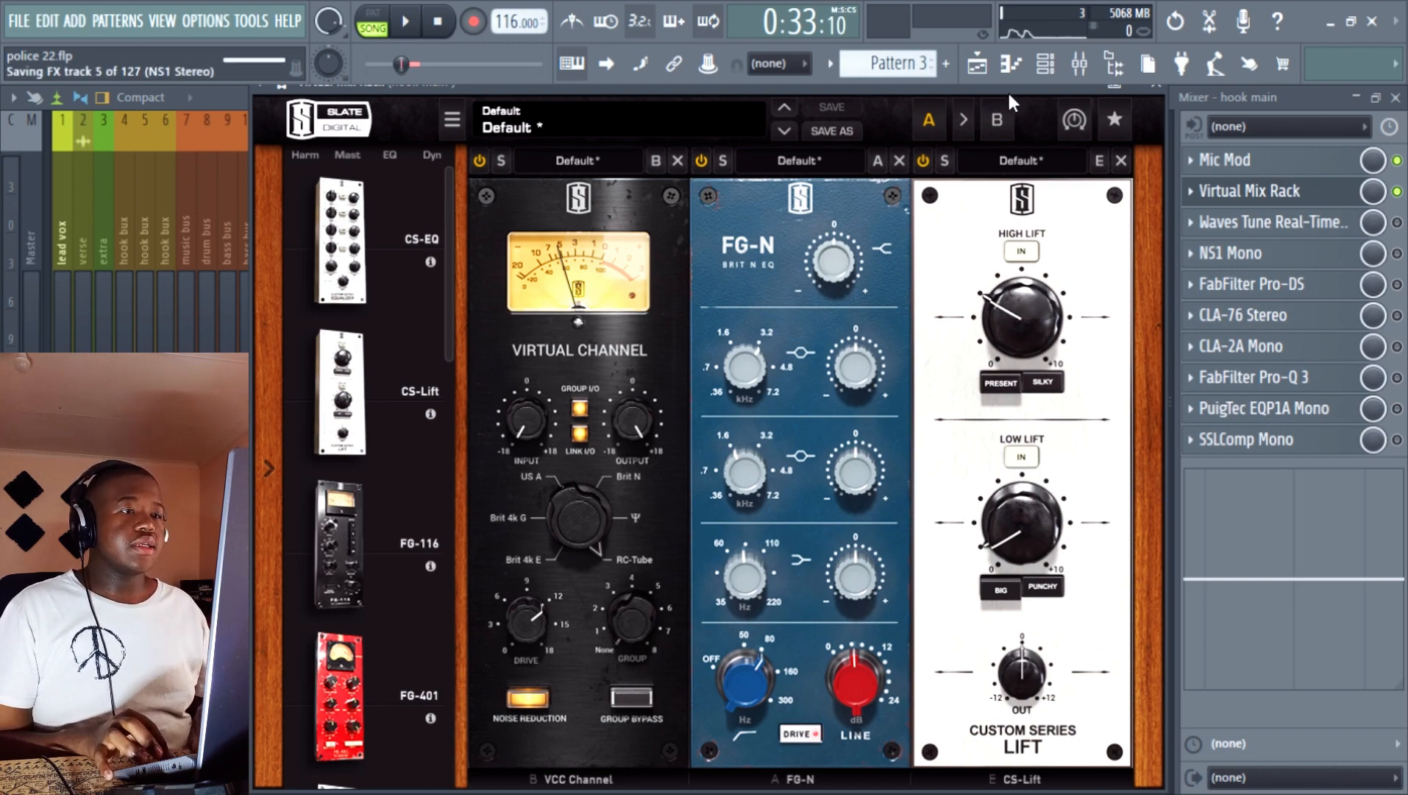
pyautogui.moveTo(1008, 90); pyautogui.dragTo(925, 157)
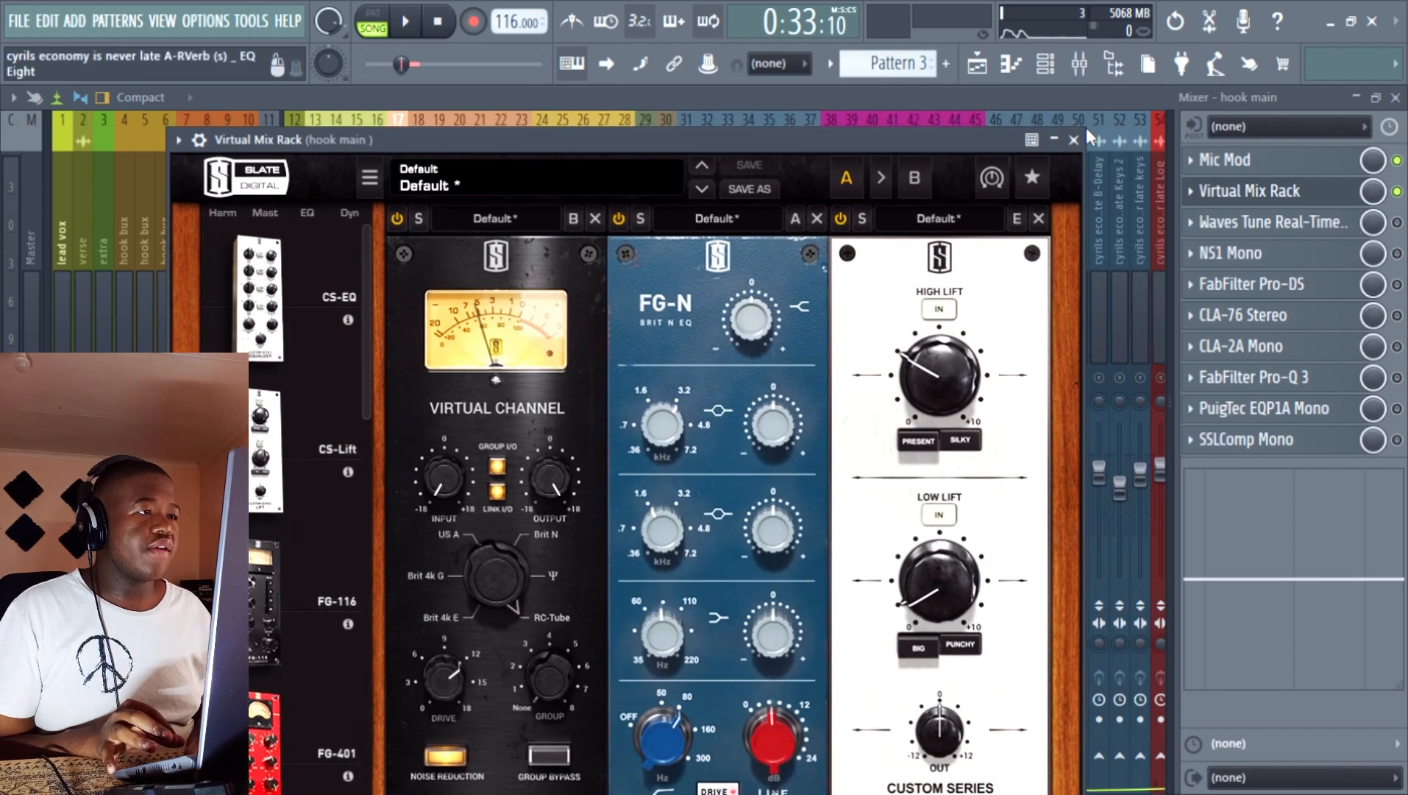
pyautogui.click(1073, 142)
# - Compare the soloed hook main vocal with Virtual Mix Rack bypassed and active during playback
pyautogui.press('space')
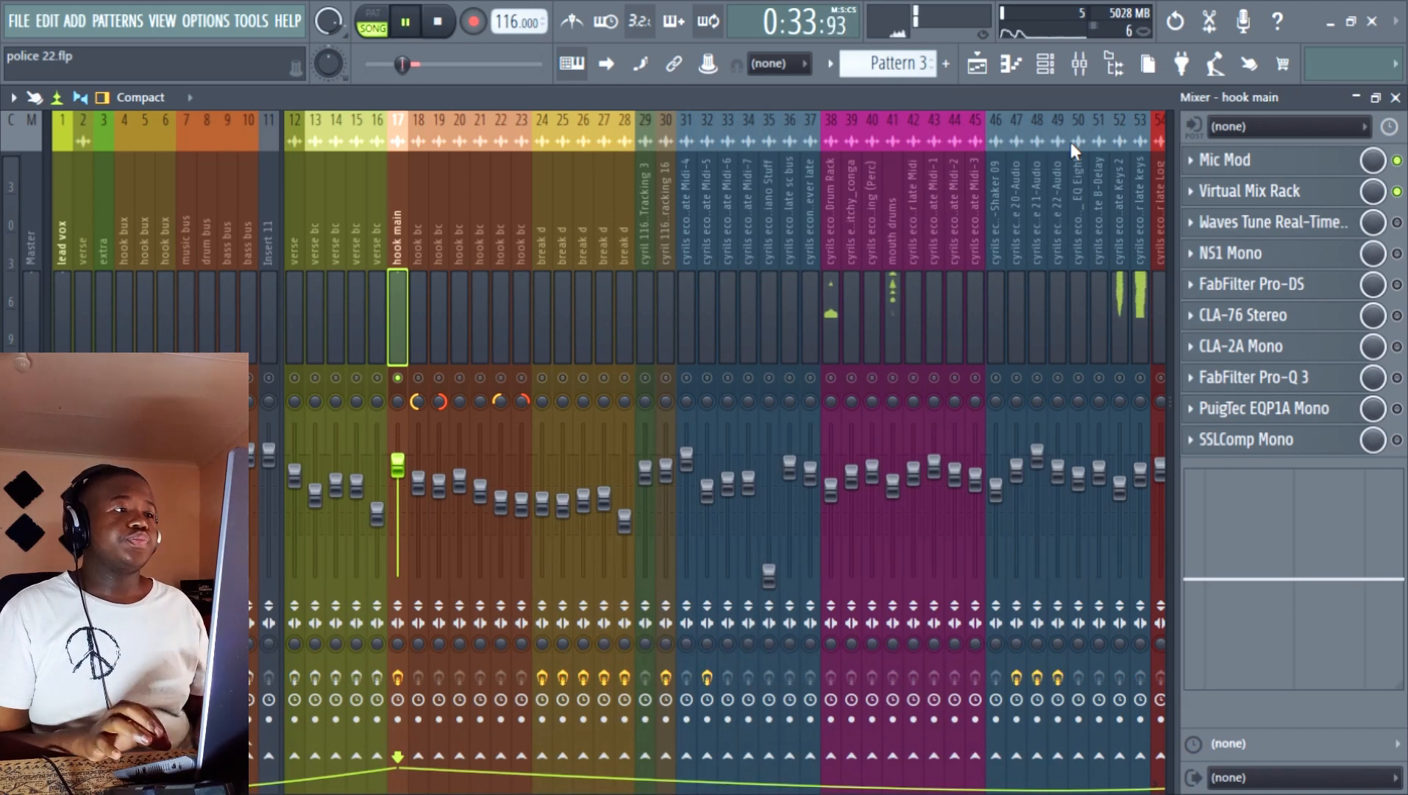
pyautogui.click(1397, 191)
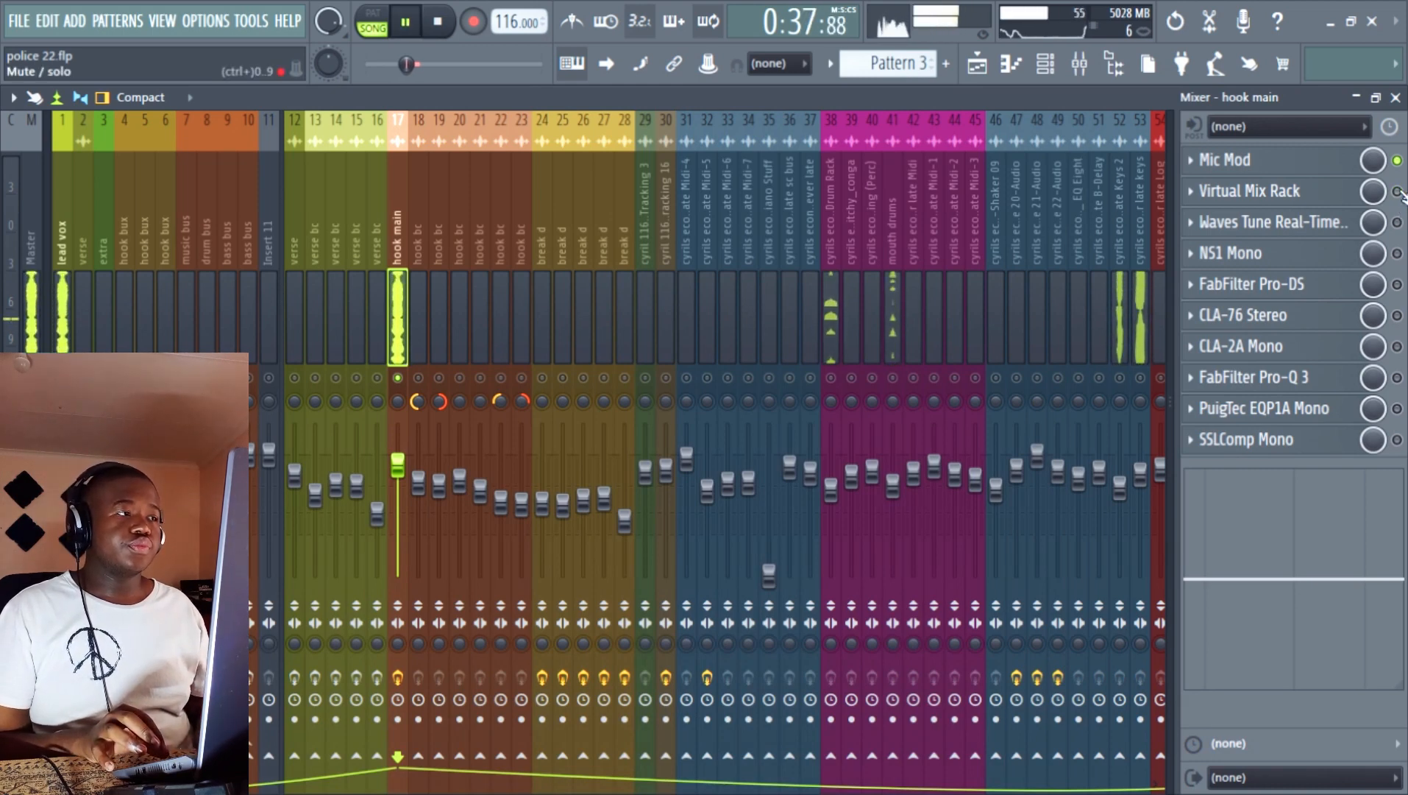
pyautogui.click(1397, 191)
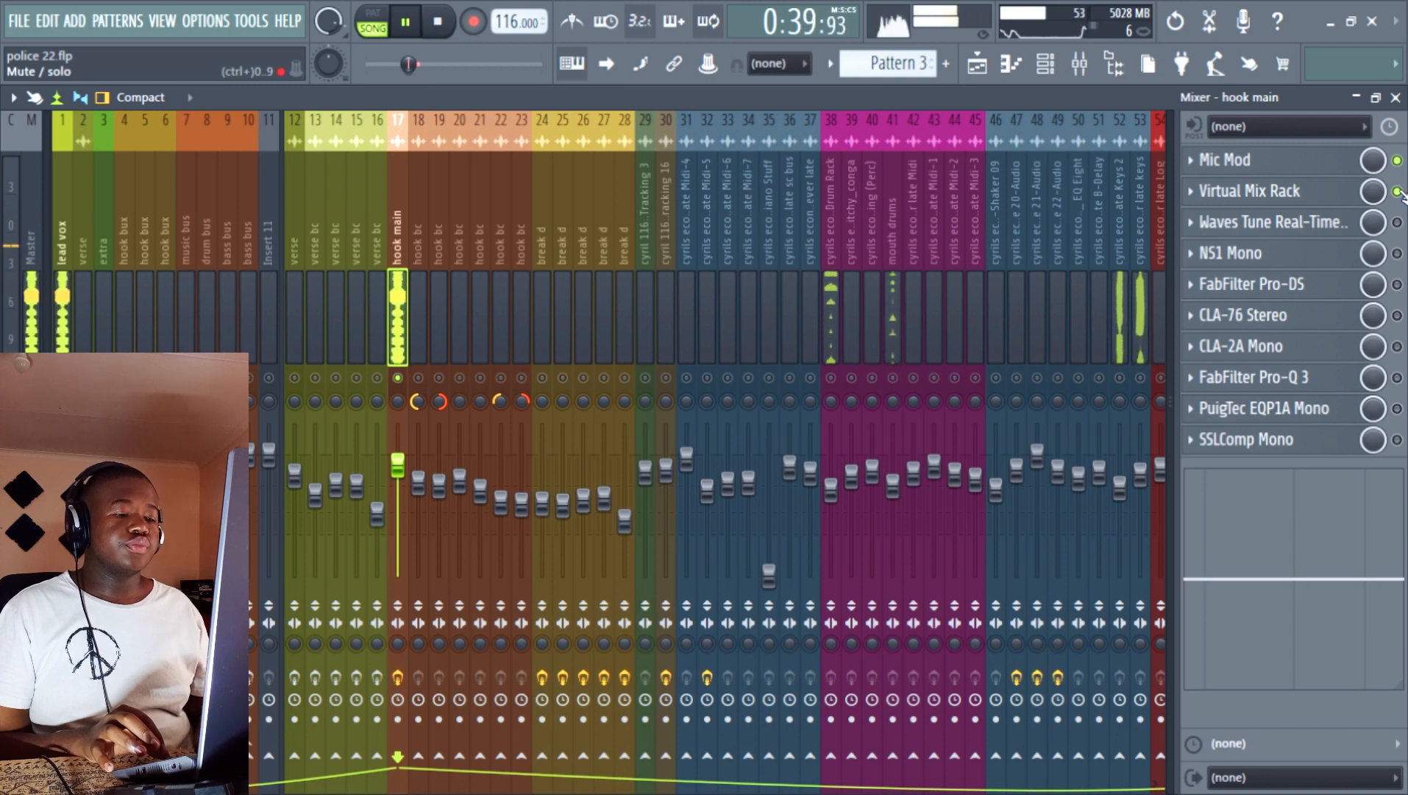
pyautogui.press('space')
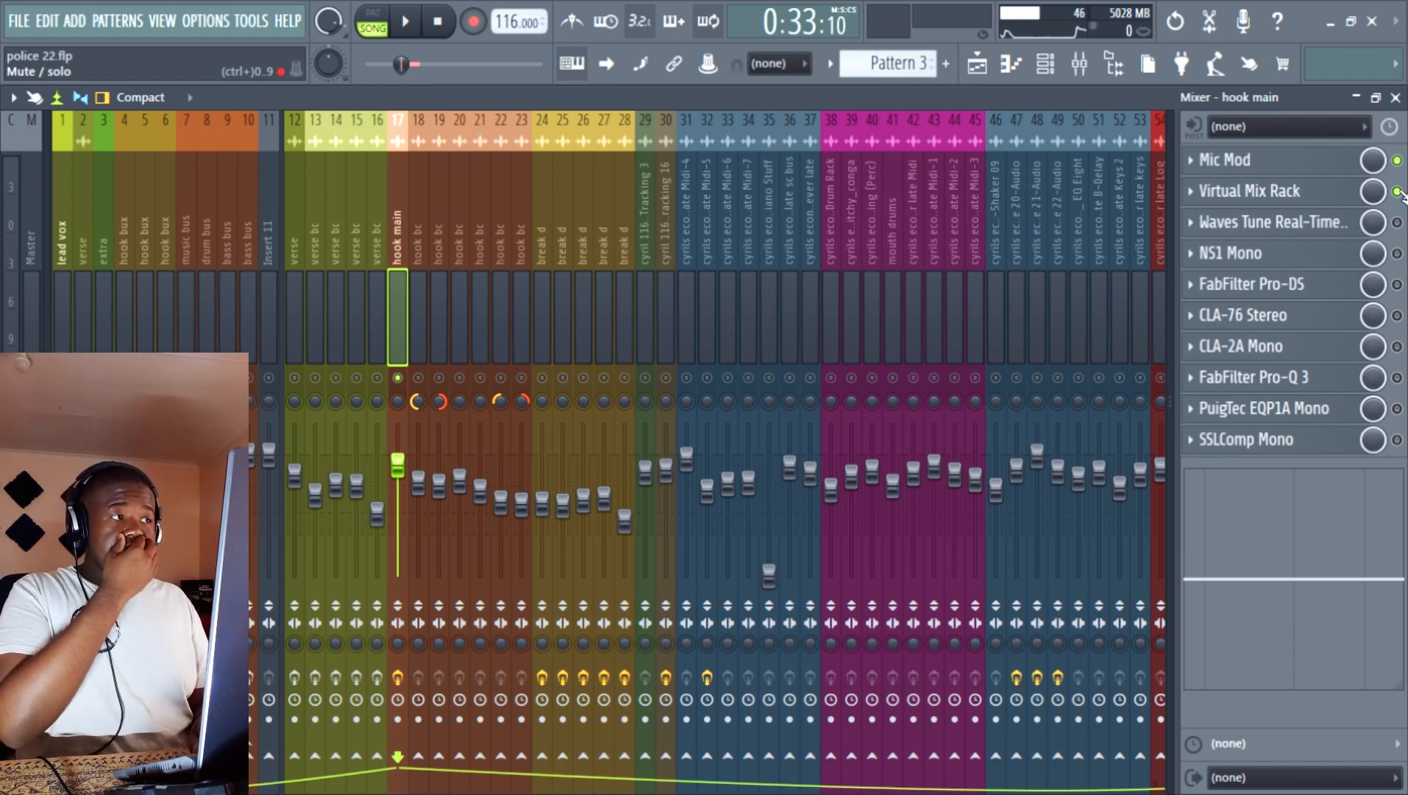
# - Switch on Waves Tune Real-Time for hook main, examine its settings and audition the soloed vocal with pitch correction active
pyautogui.click(1397, 223)
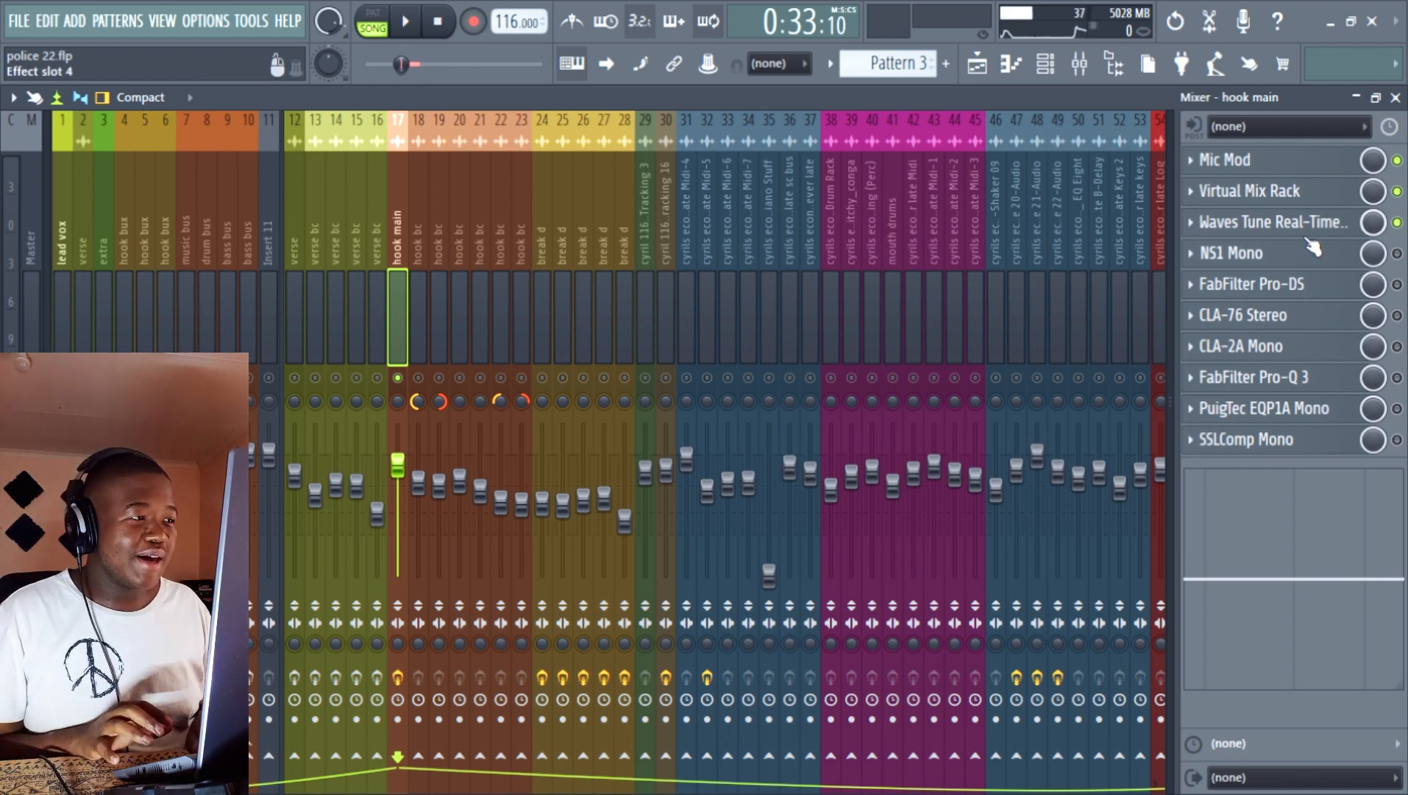
pyautogui.click(1272, 234)
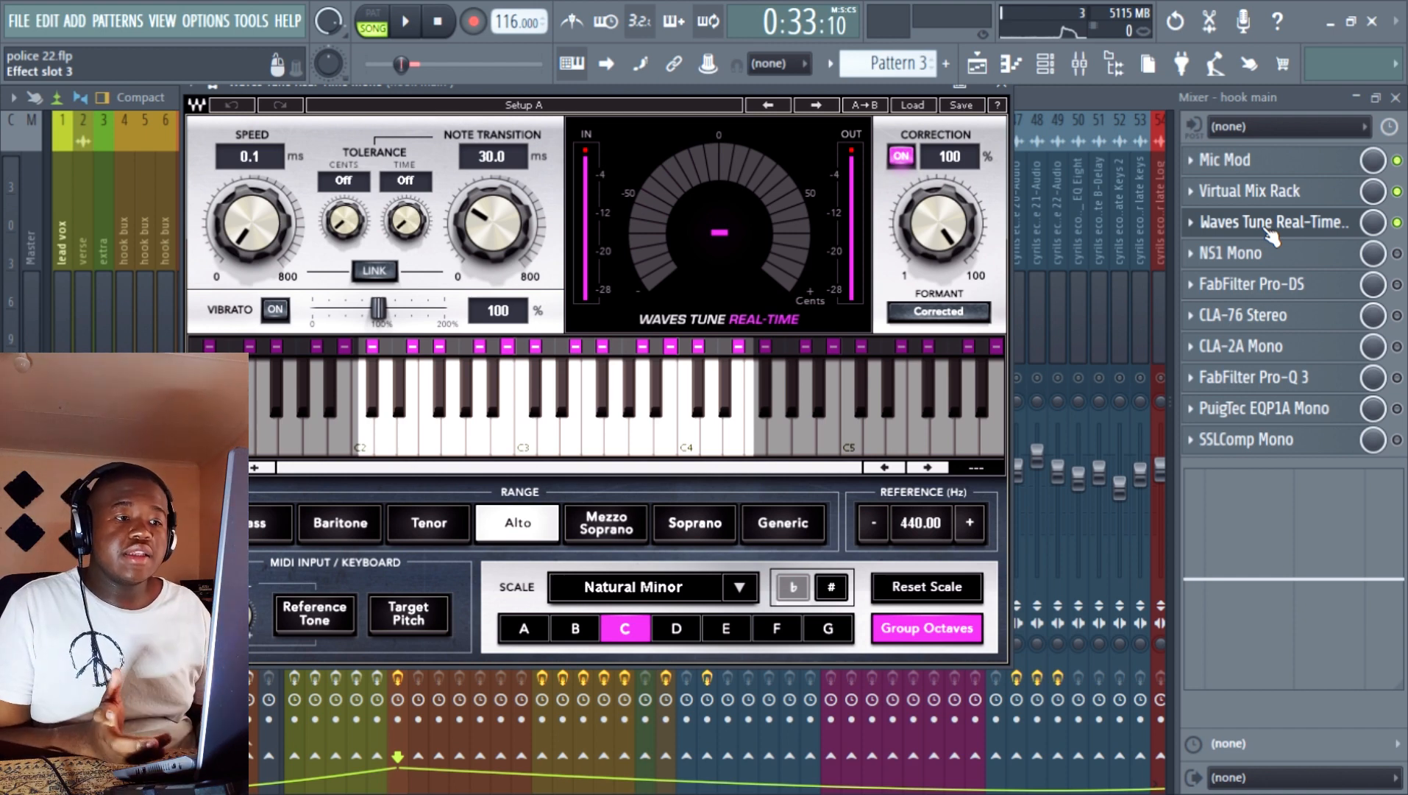
pyautogui.press('space')
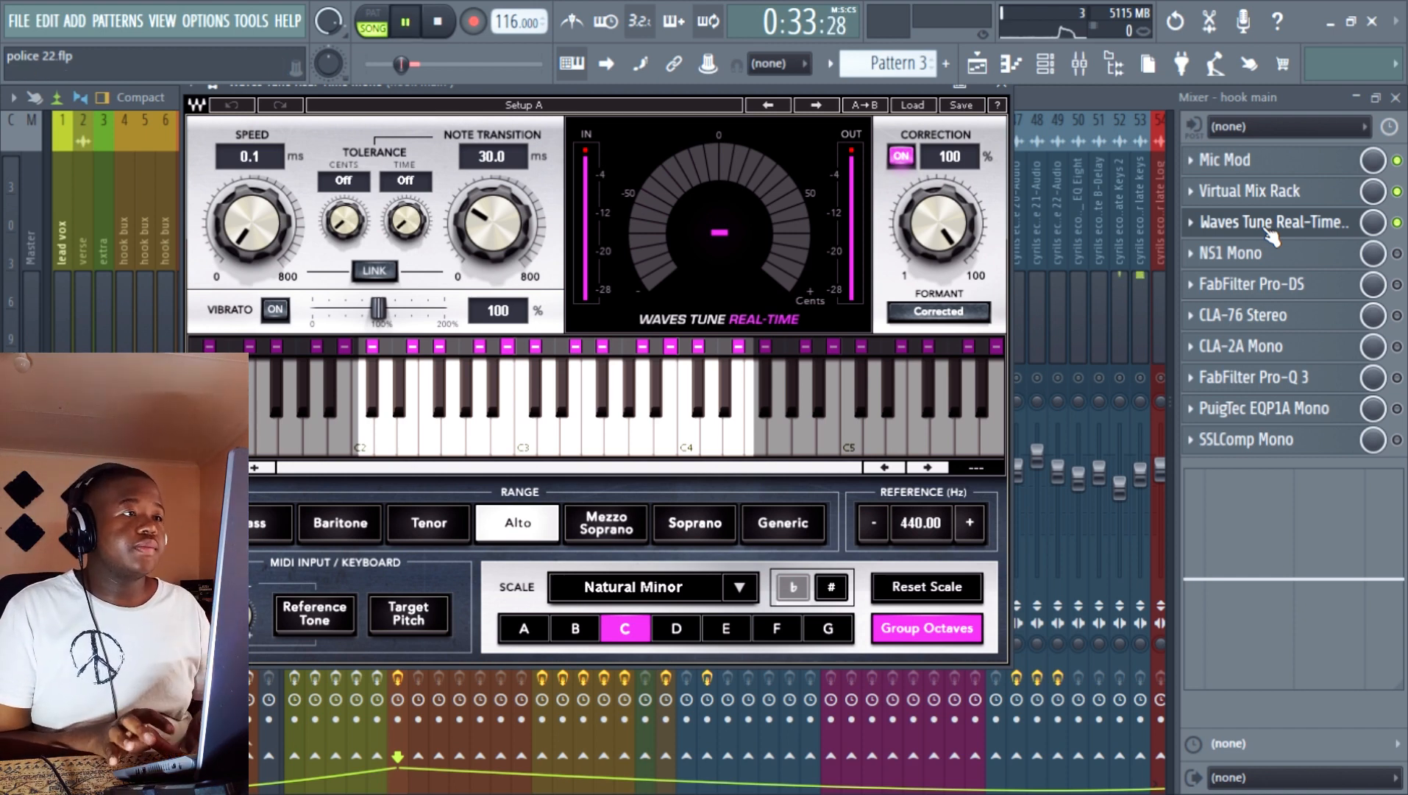
pyautogui.click(1001, 89)
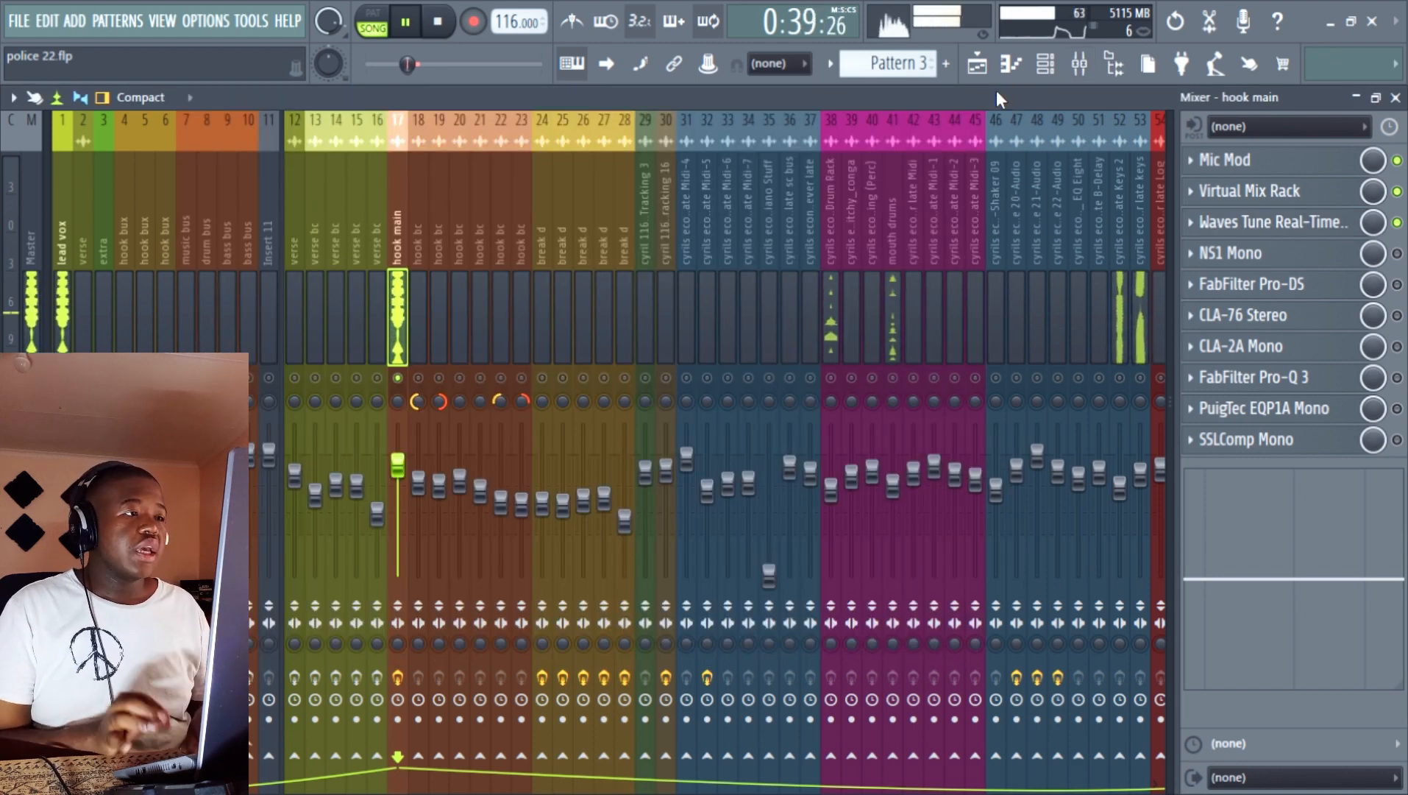
pyautogui.press('space')
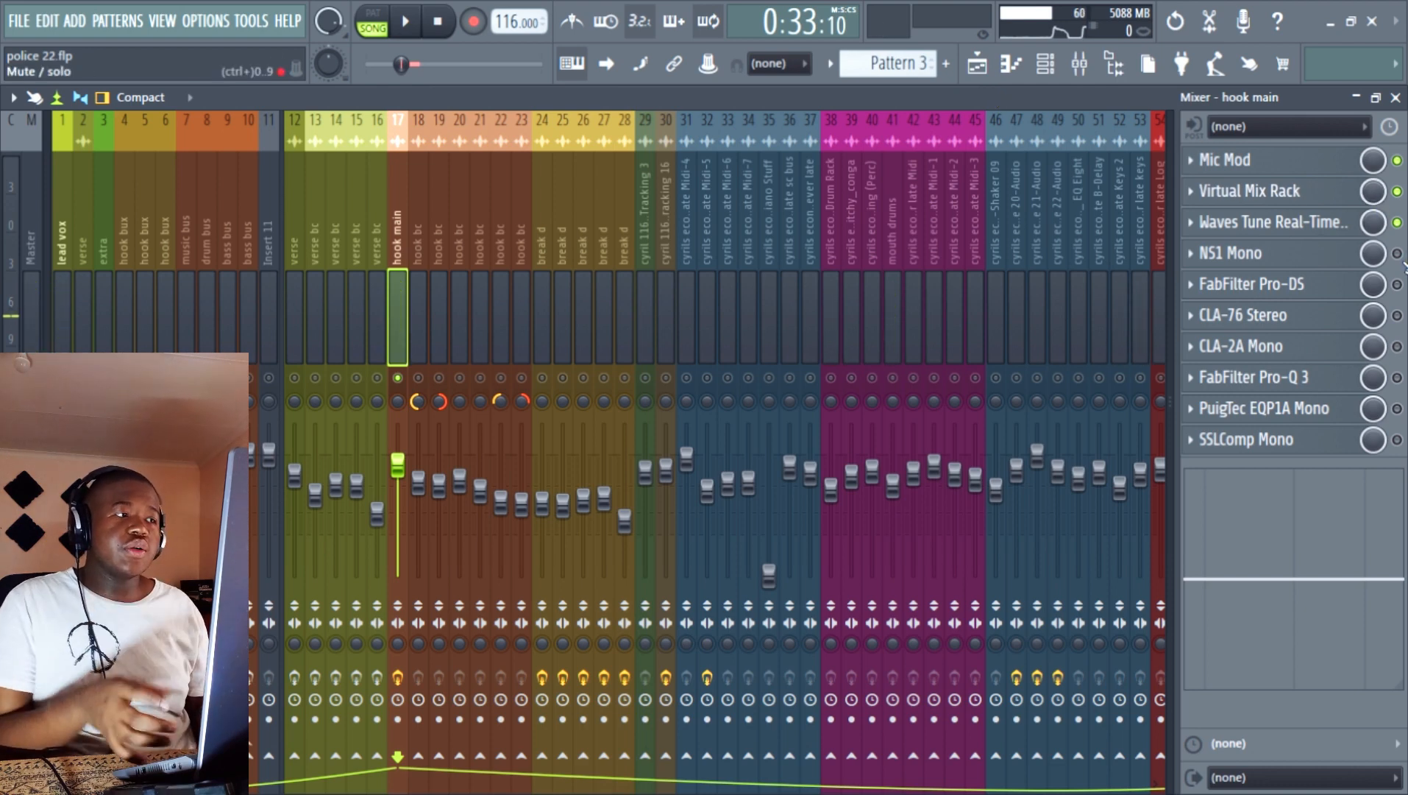
# - Switch on NS1 Mono for hook main, examine its noise suppression level and audition the vocal
pyautogui.click(1315, 256)
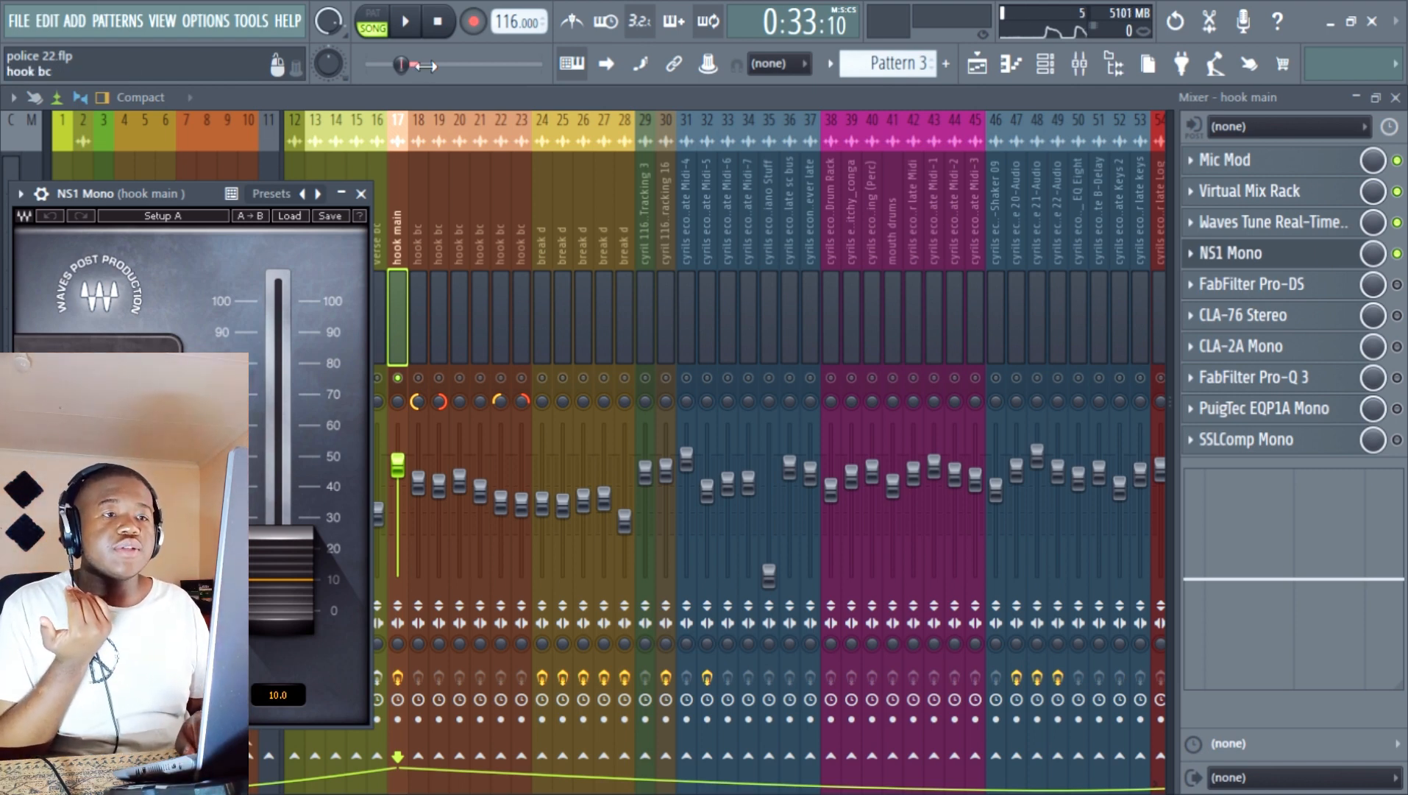
pyautogui.click(363, 191)
pyautogui.press('space')
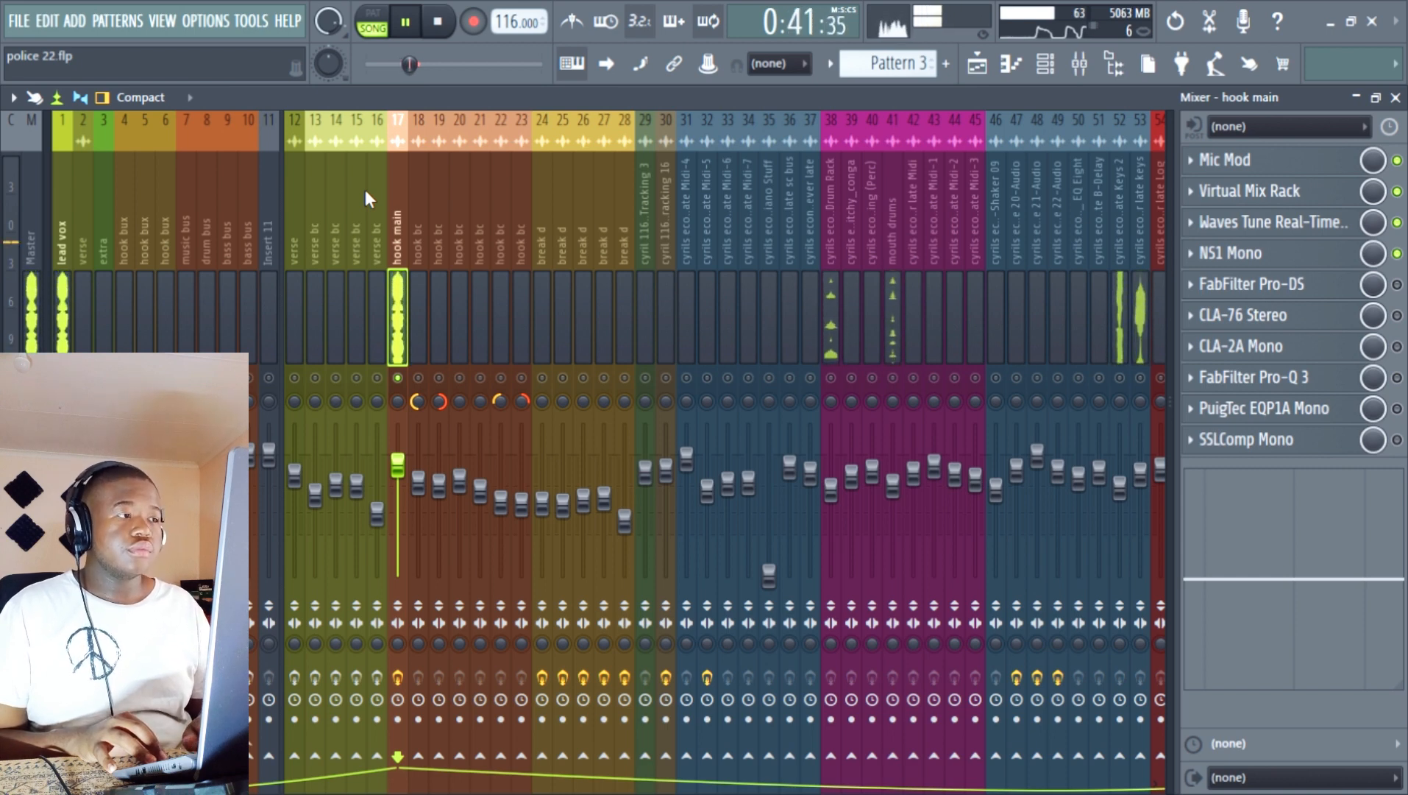
pyautogui.press('space')
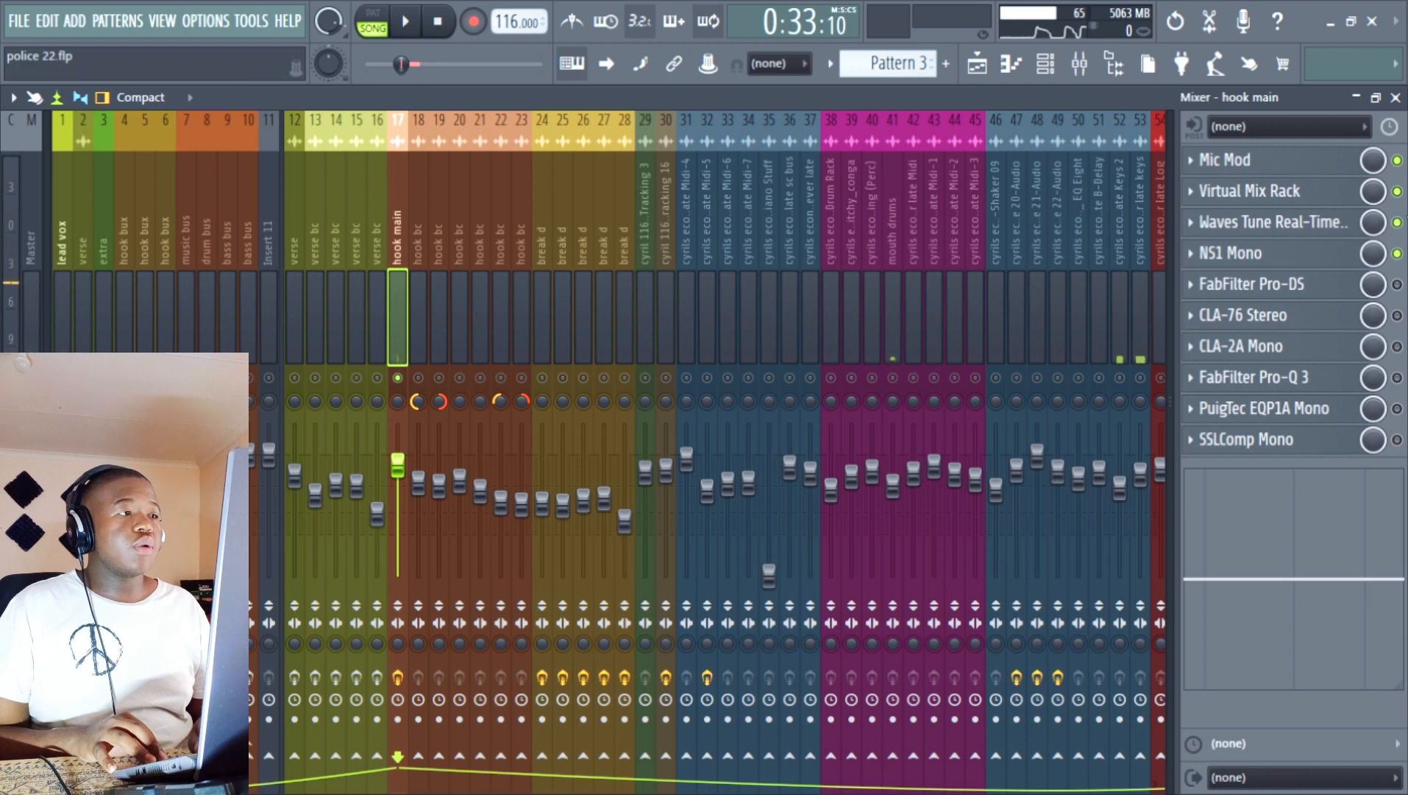
# - Switch on FabFilter Pro-DS for hook main, examine its de-essing settings and audition the vocal
pyautogui.click(1397, 284)
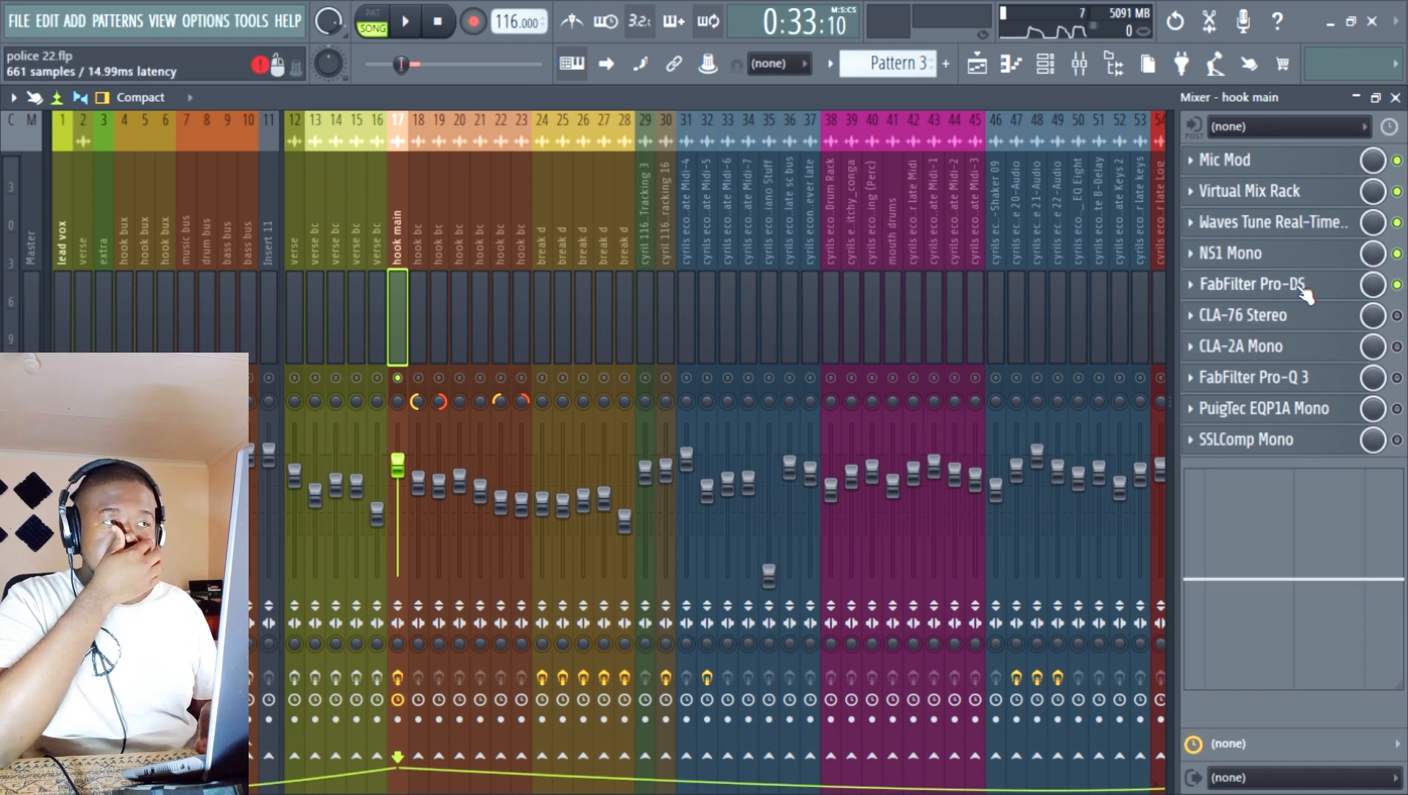
pyautogui.click(1302, 287)
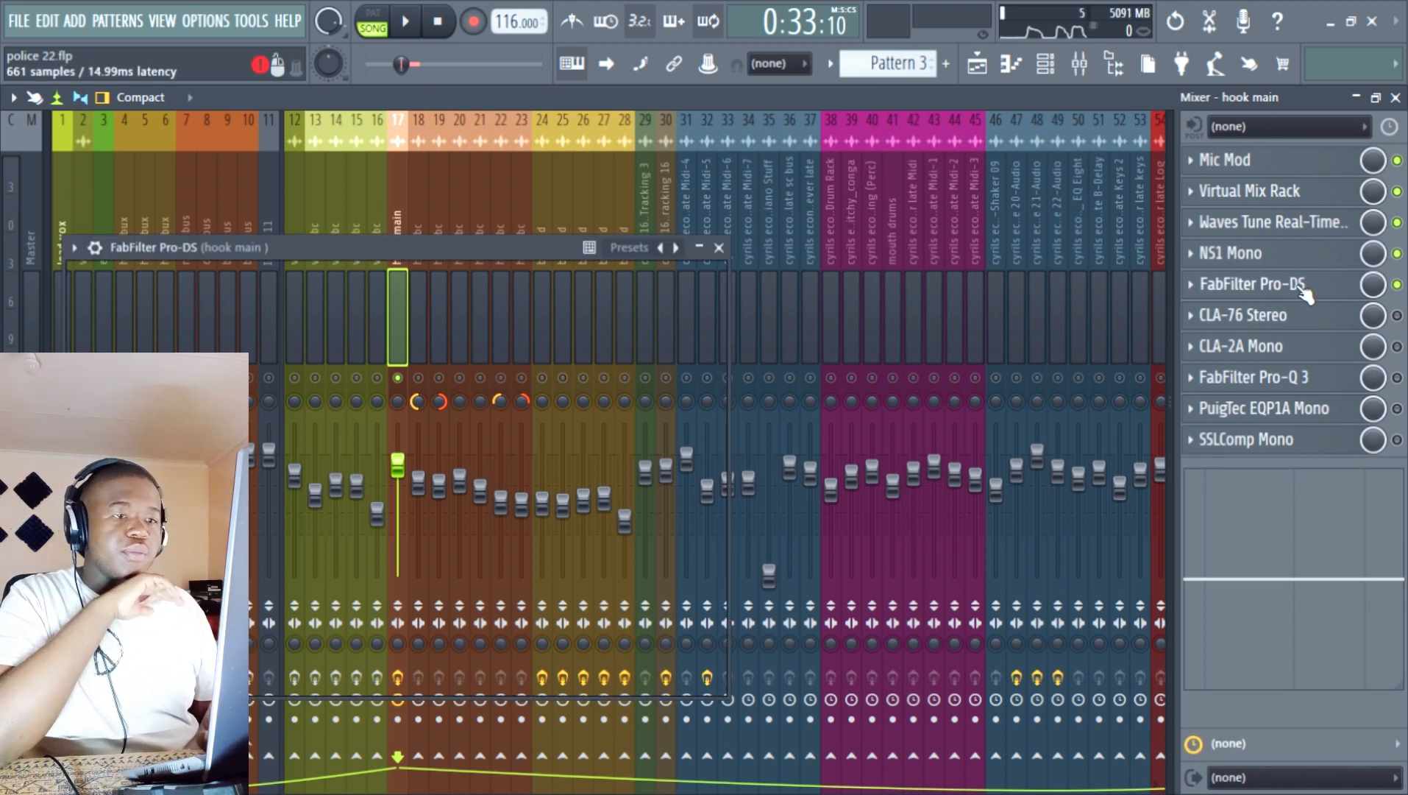
pyautogui.press('space')
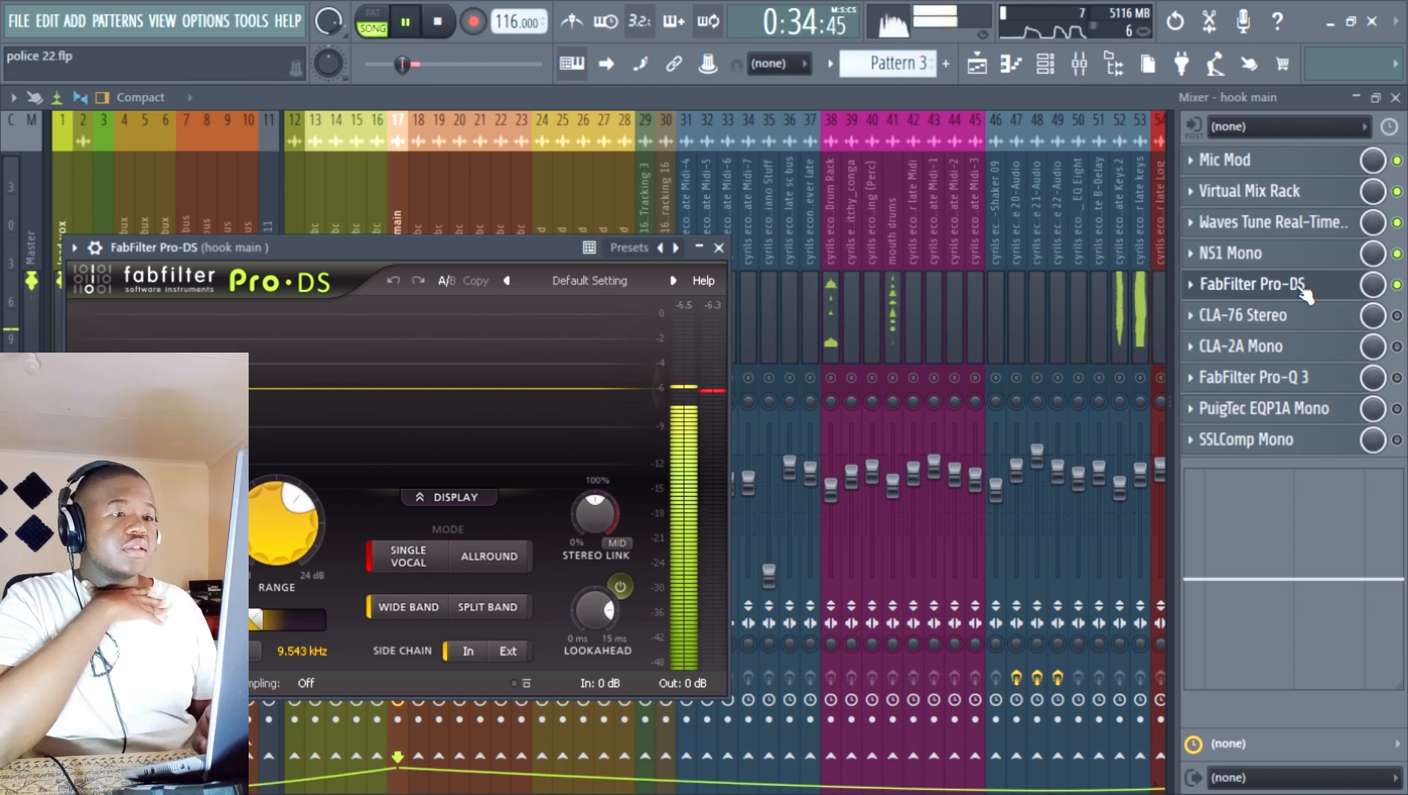
pyautogui.click(721, 247)
pyautogui.click(726, 250)
pyautogui.press('space')
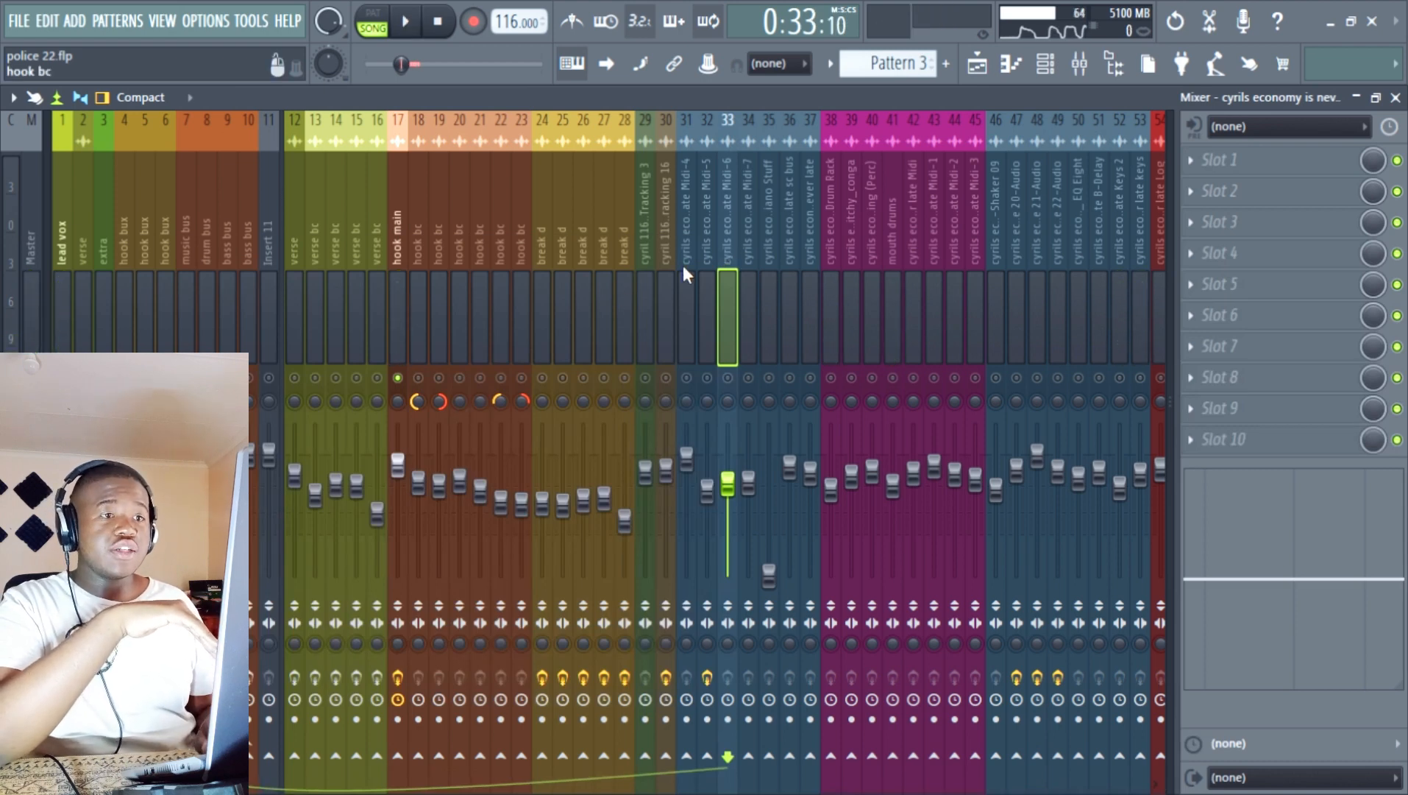
# - Reselect hook main, switch on CLA-76 Stereo and CLA-2A Mono, and examine the CLA-76 settings while auditioning the vocal
pyautogui.click(398, 284)
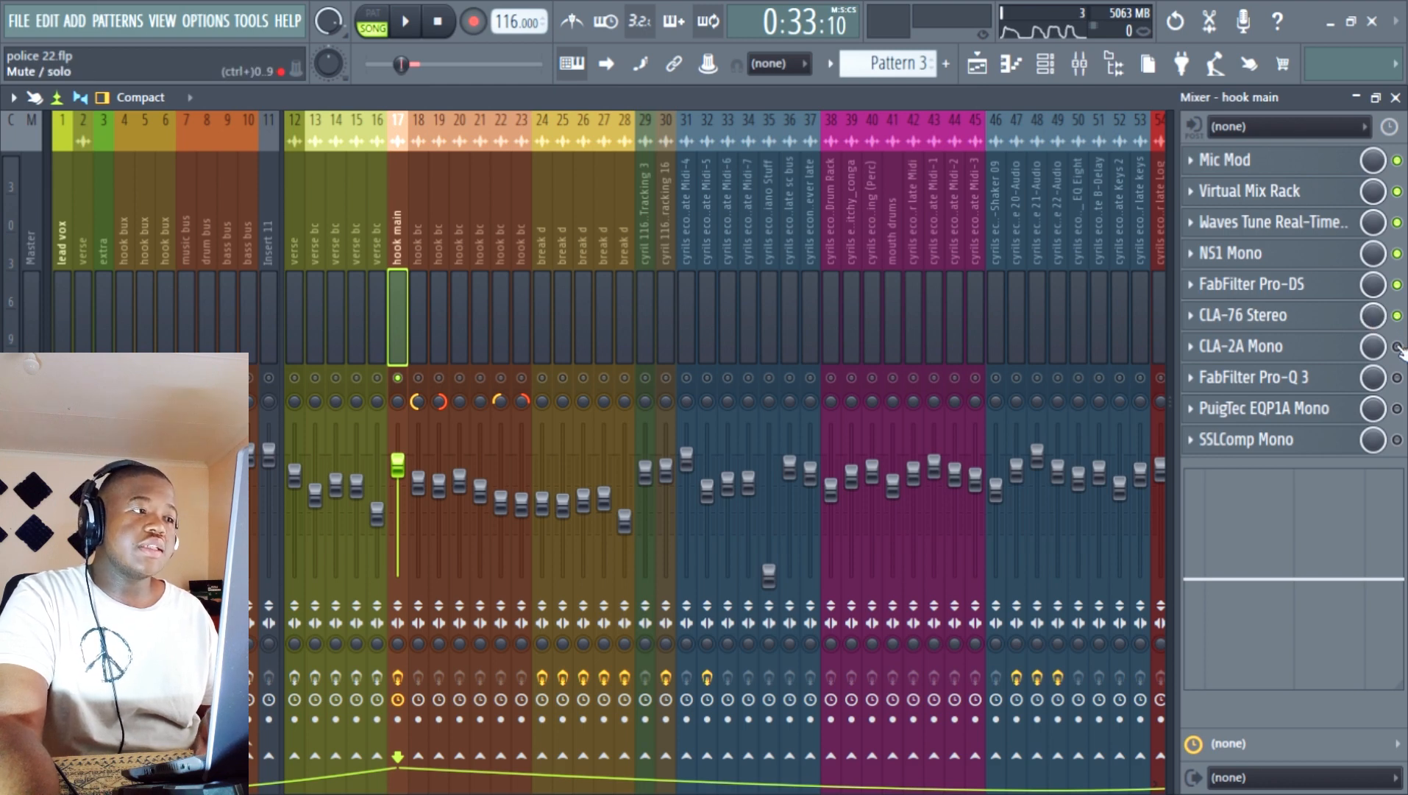
pyautogui.click(1244, 317)
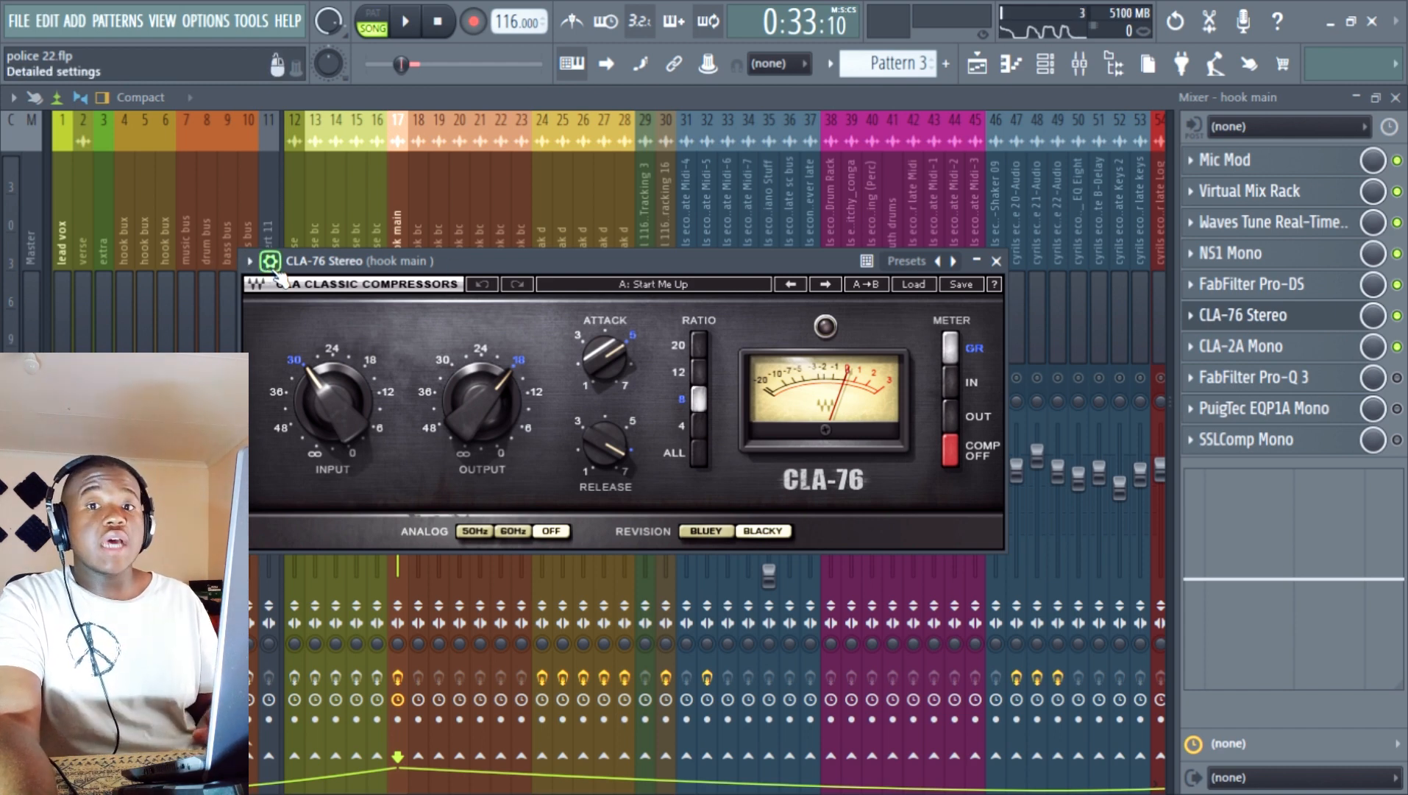
pyautogui.press('space')
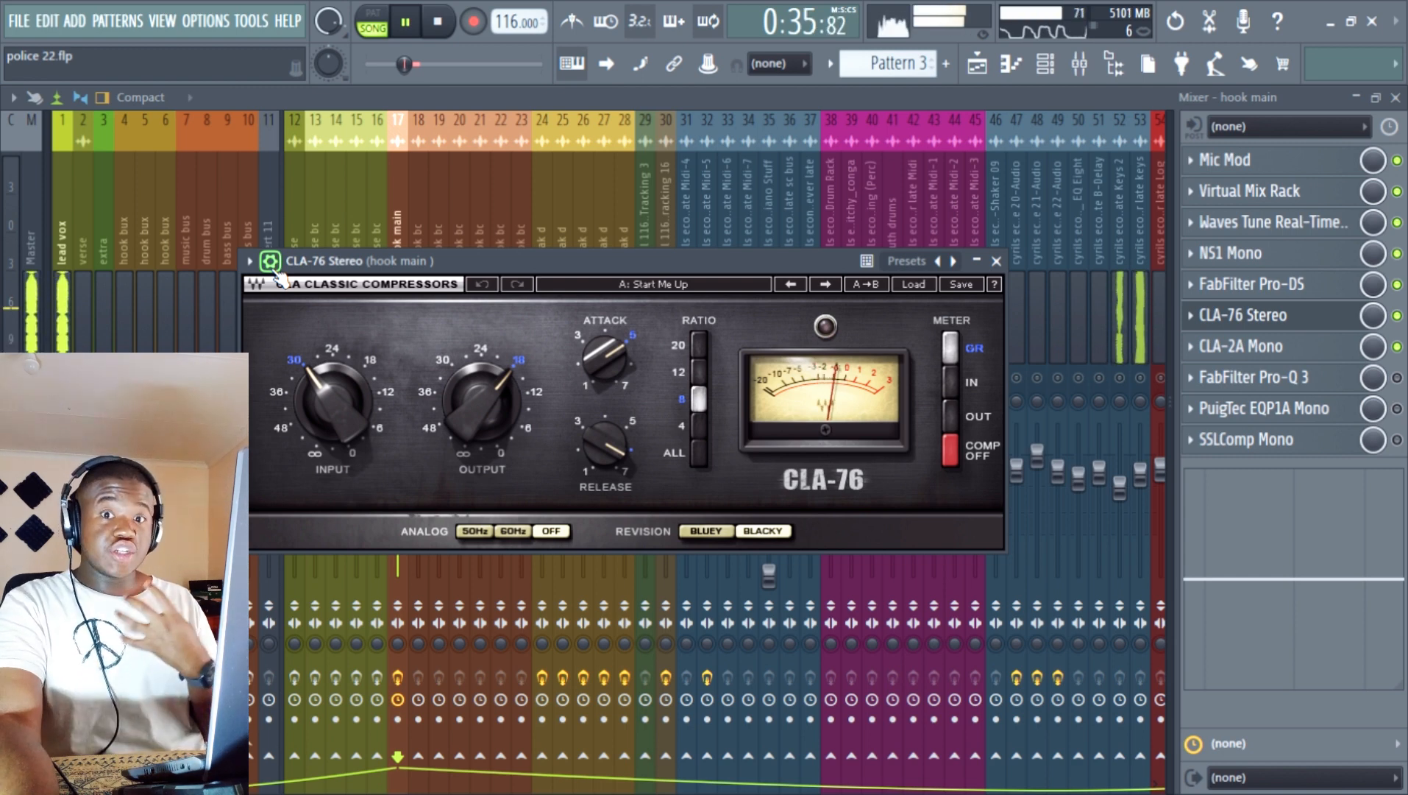
pyautogui.press('space')
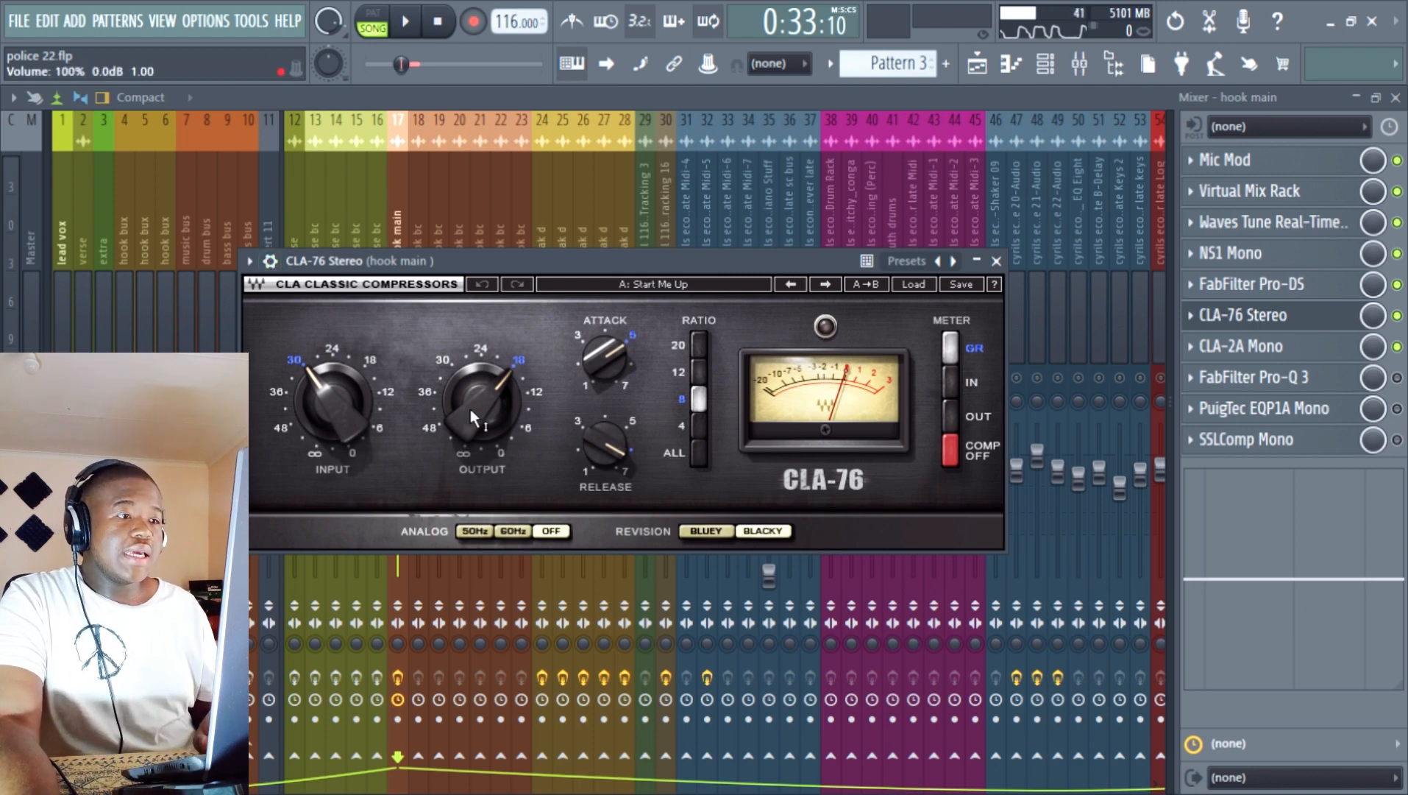
pyautogui.moveTo(471, 415)
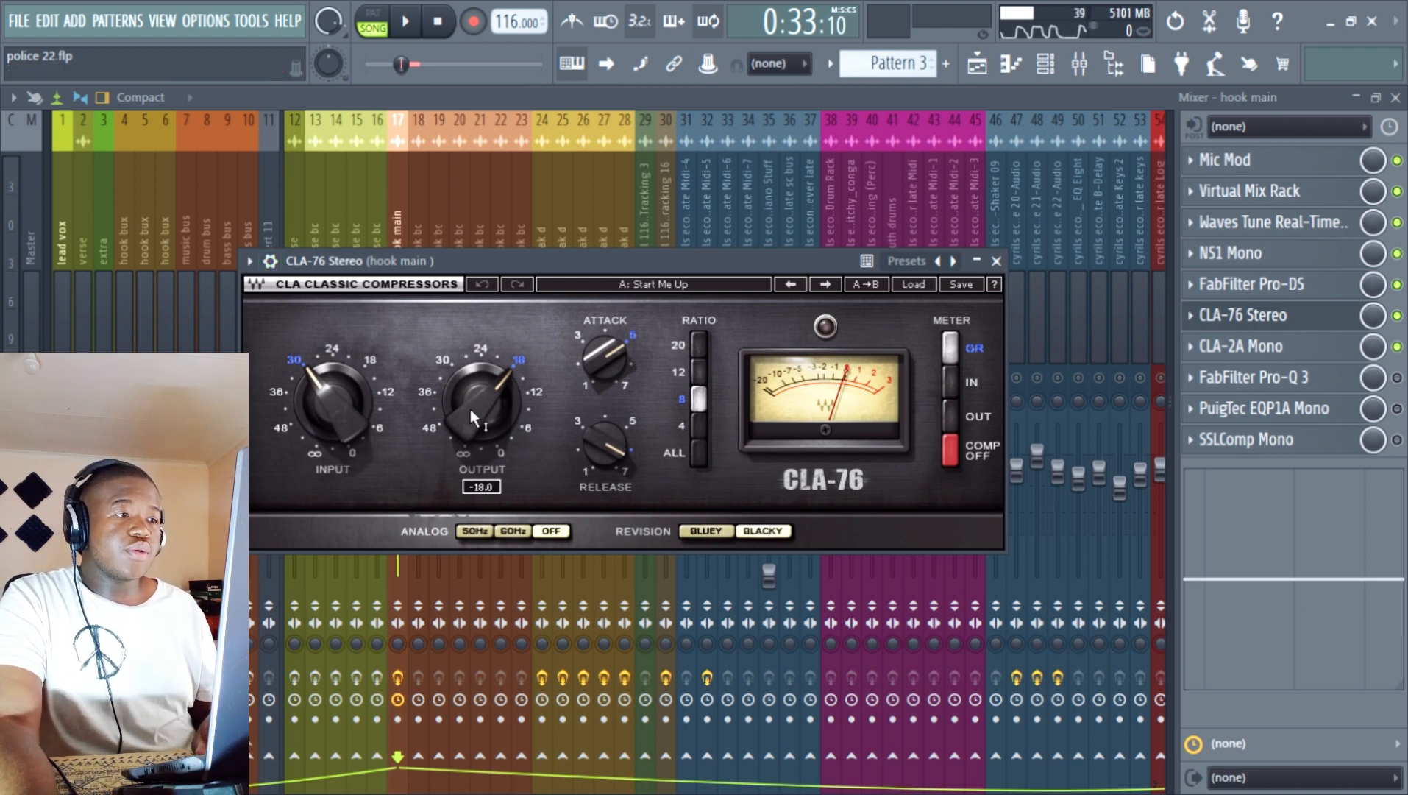
pyautogui.press('space')
pyautogui.press('space')
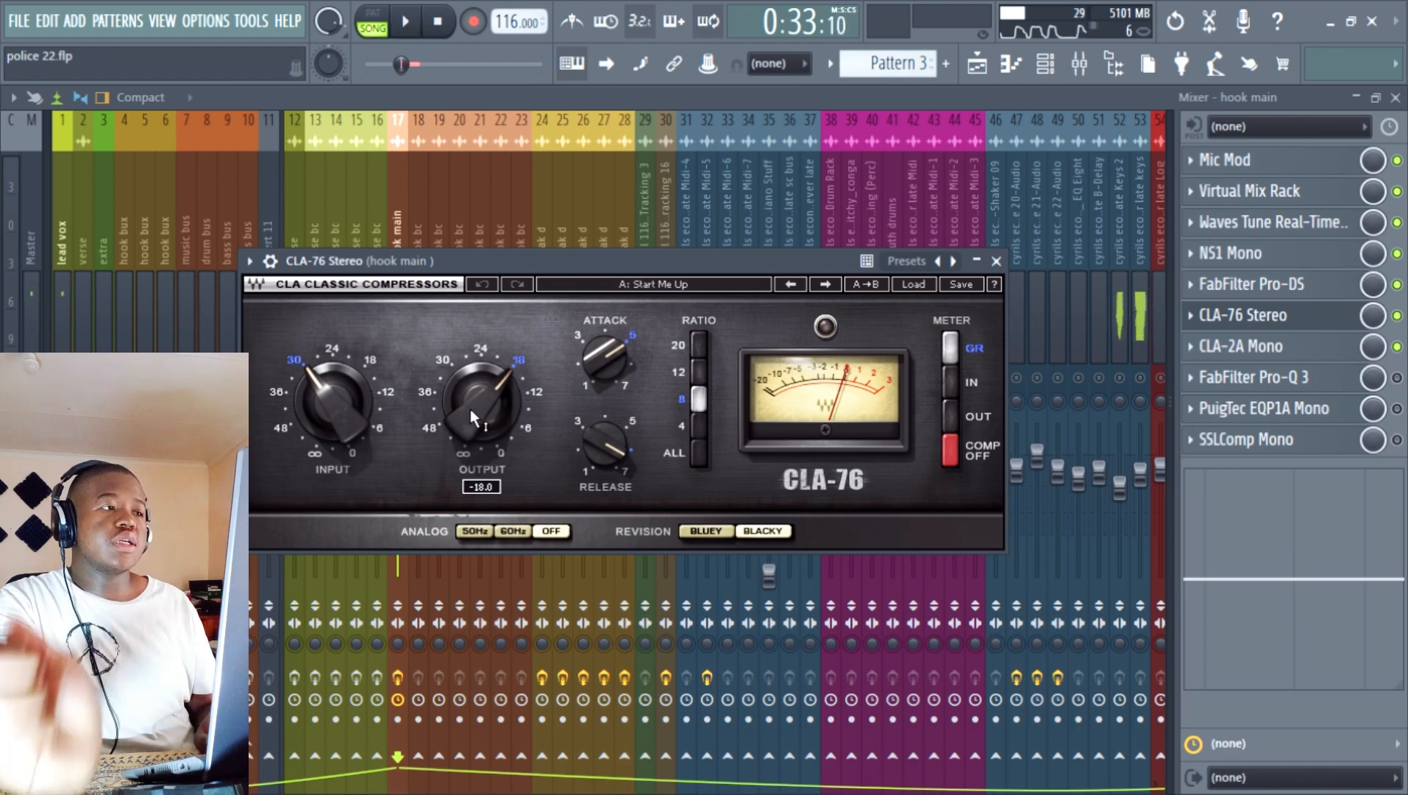
# - Close CLA-76 and examine the gain and peak reduction settings of CLA-2A Mono
pyautogui.click(1243, 315)
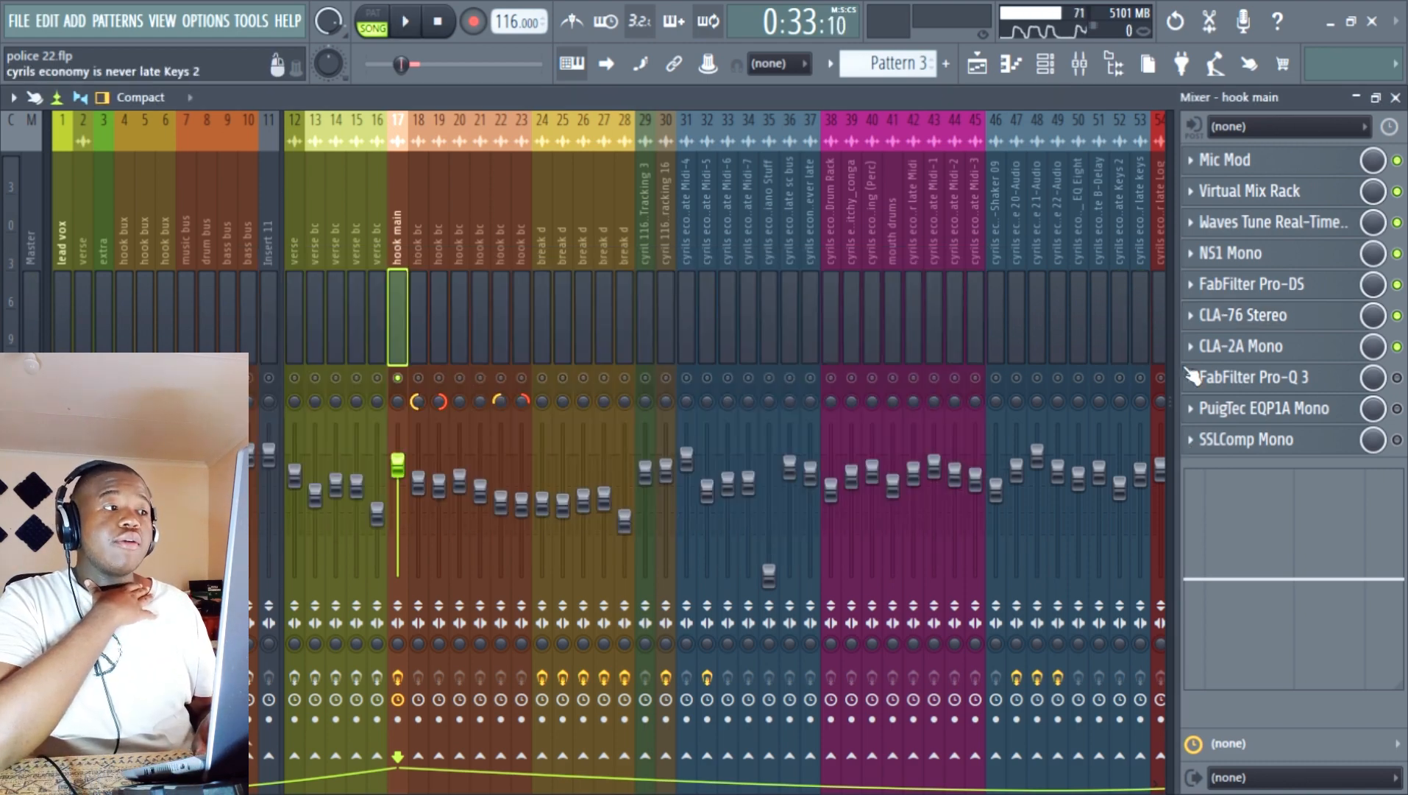
pyautogui.click(1243, 347)
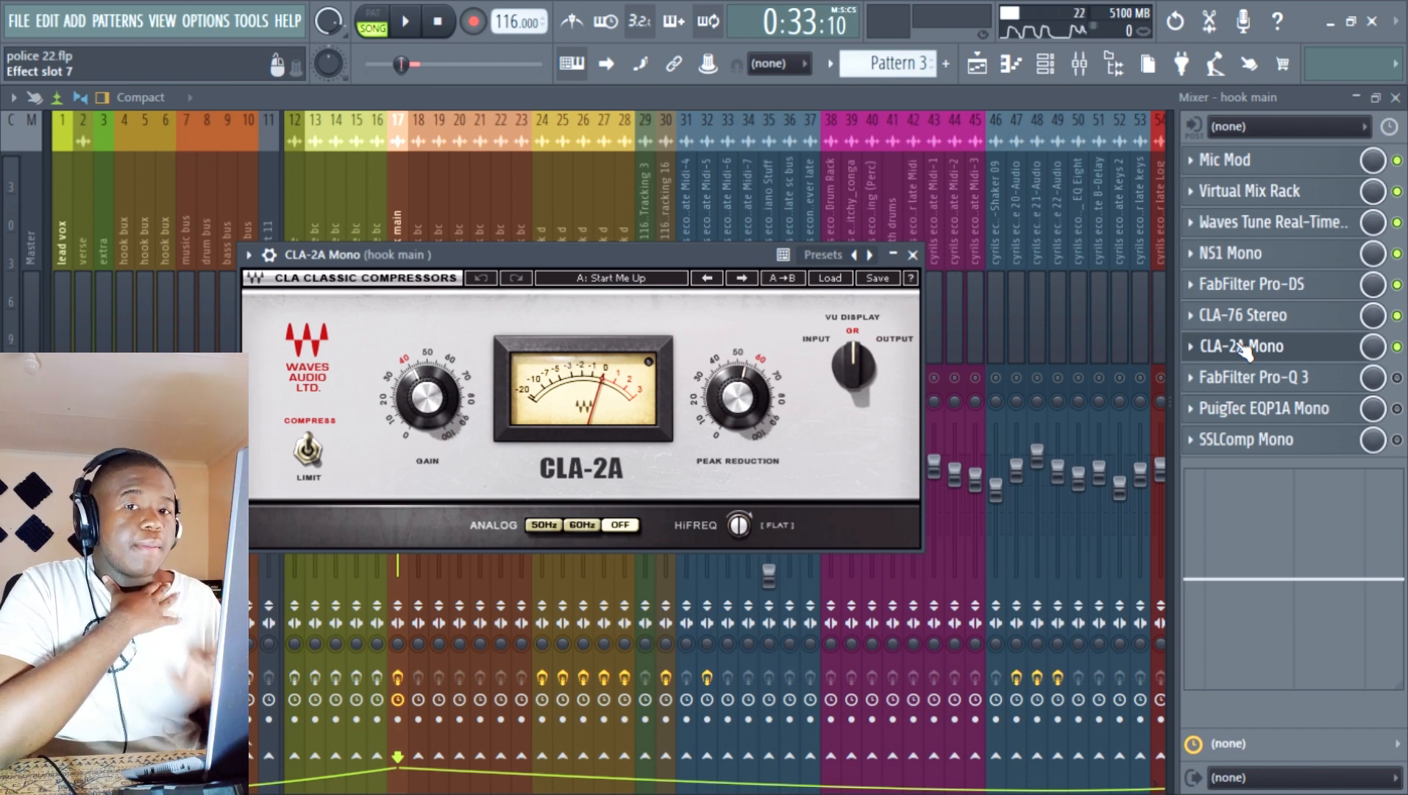
pyautogui.click(913, 254)
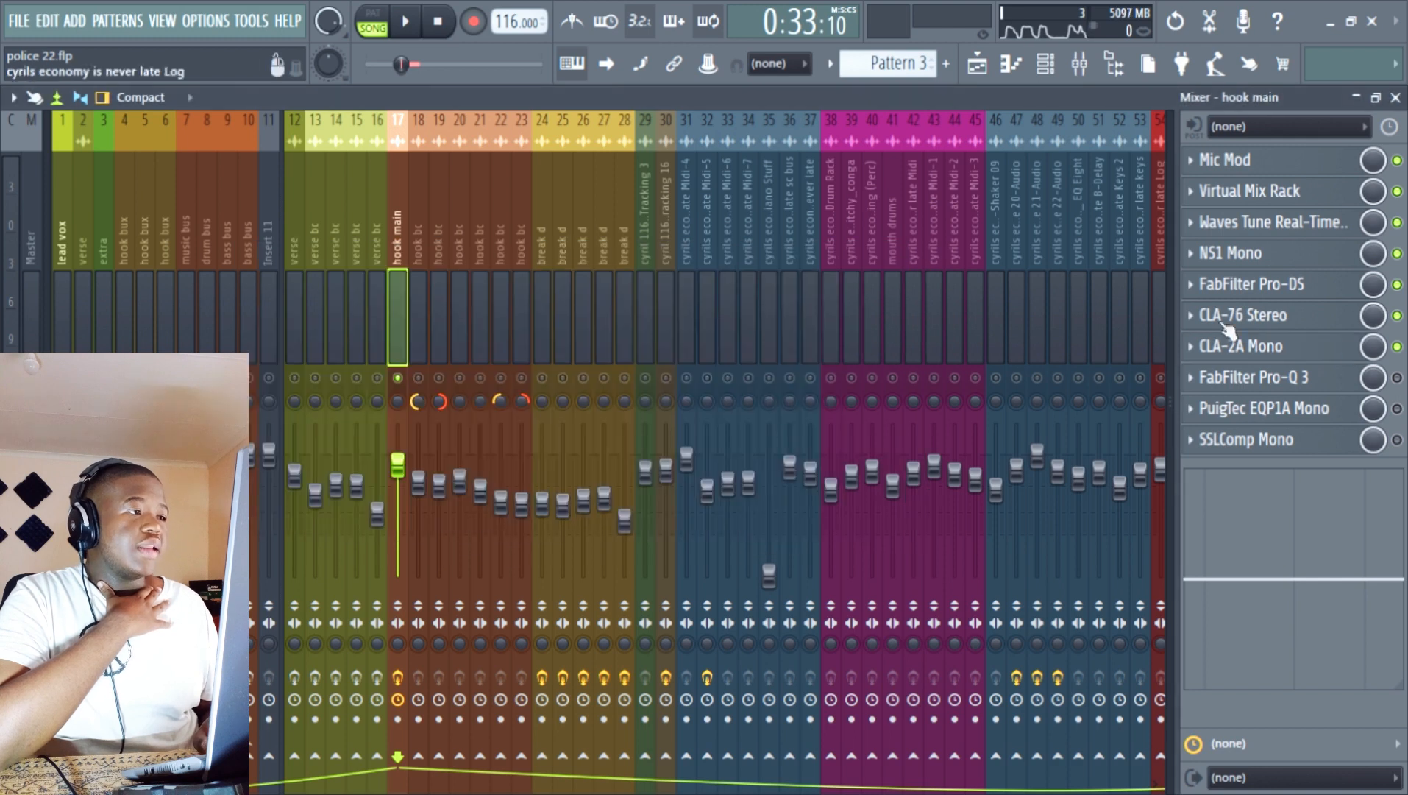
# - Switch on FabFilter Pro-Q 3 for hook main and examine its EQ curve while auditioning the vocal
pyautogui.click(1397, 378)
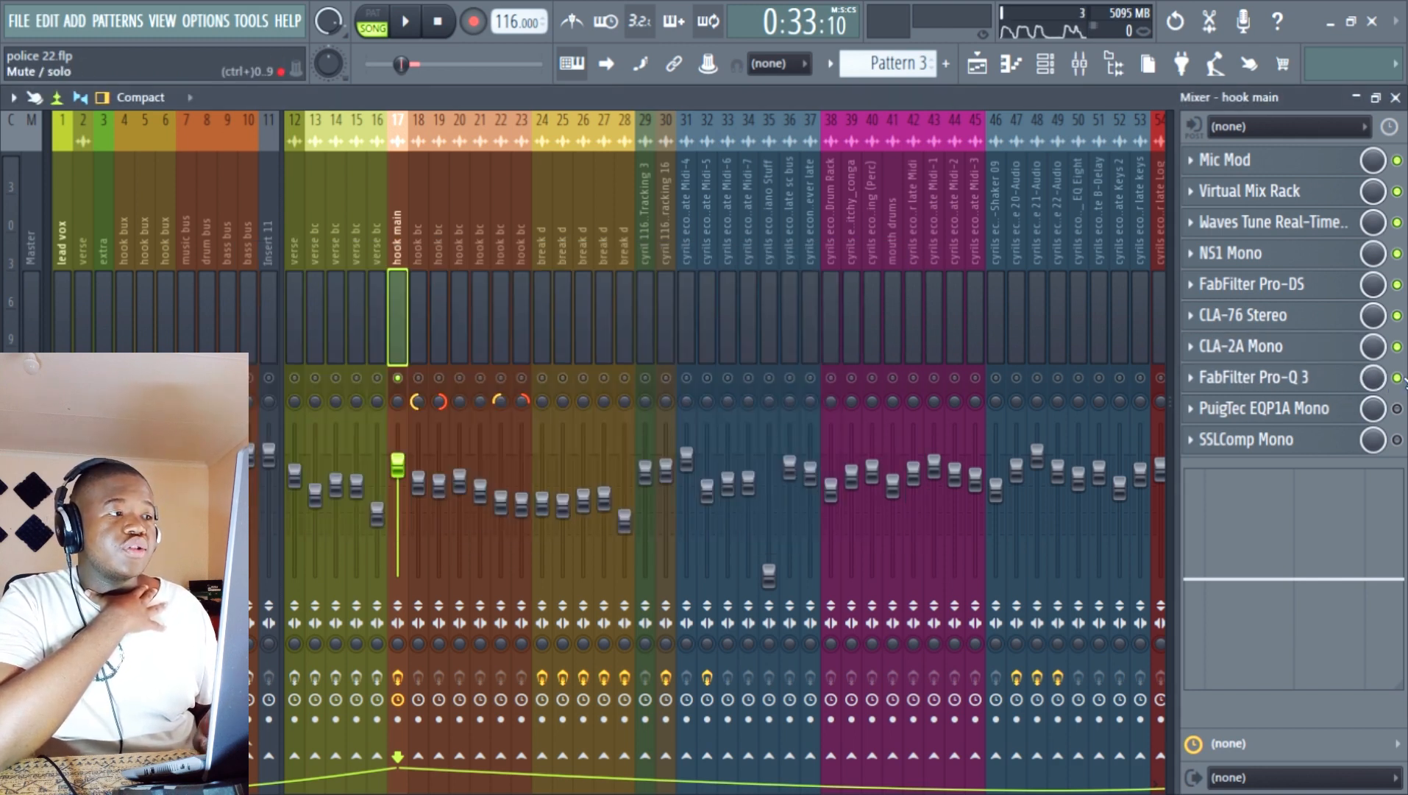
pyautogui.click(1298, 378)
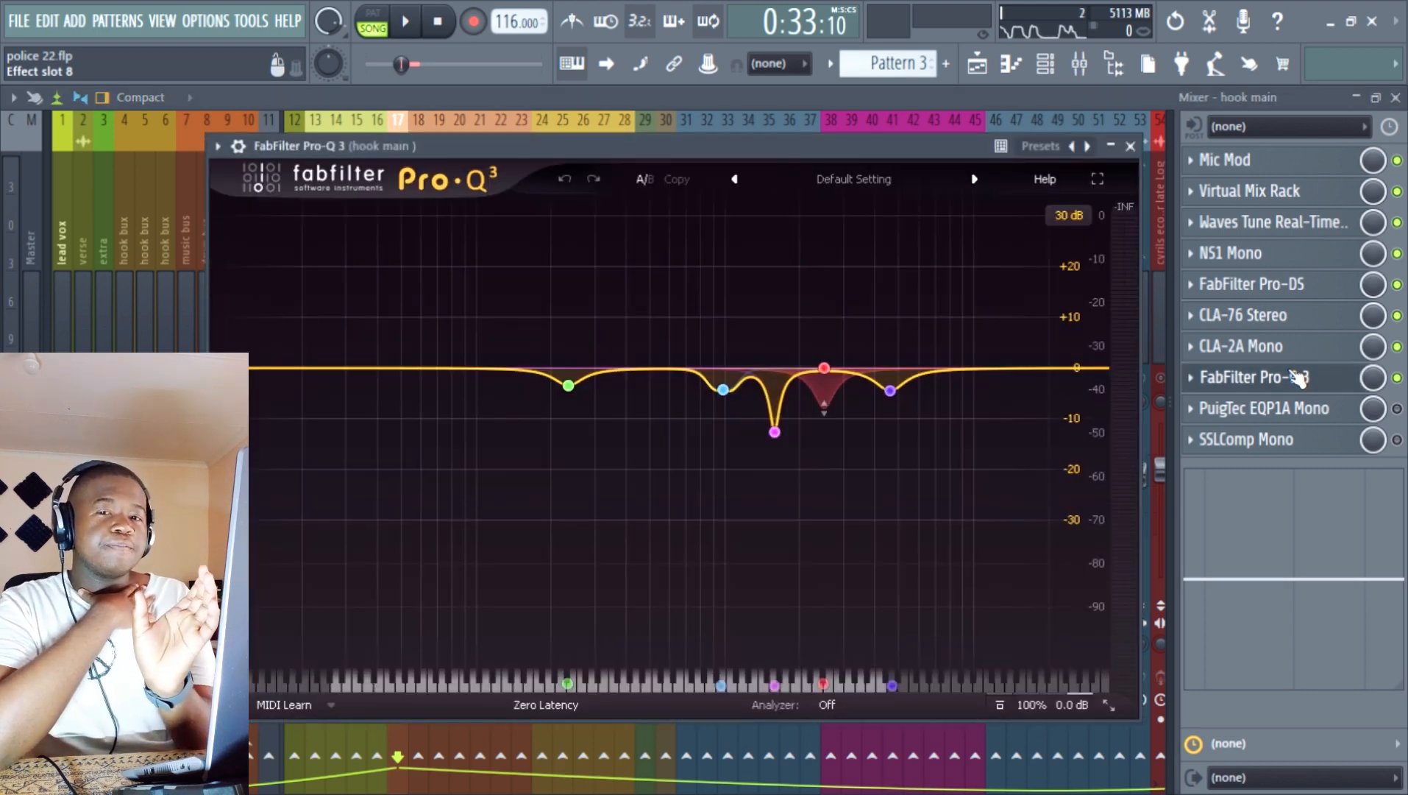
pyautogui.press('space')
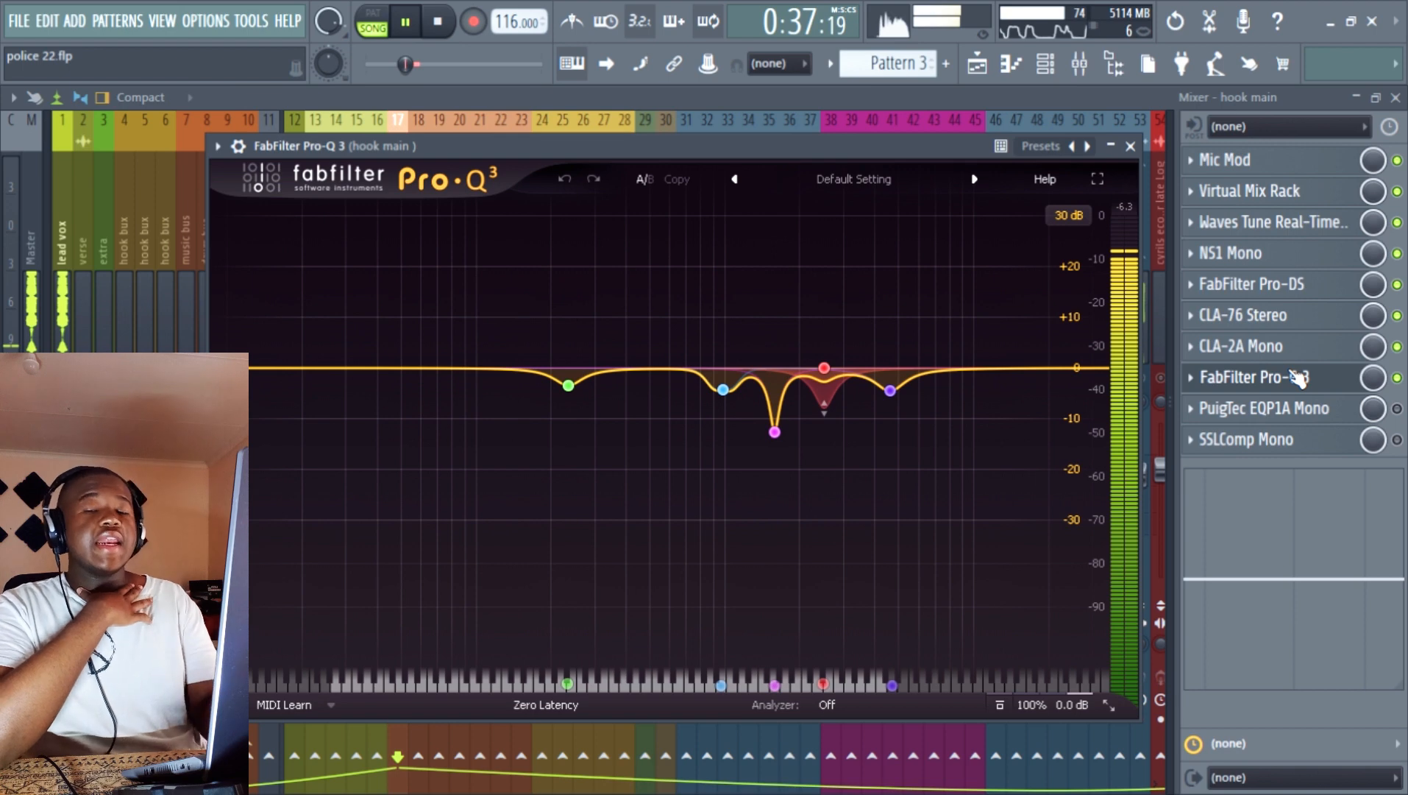
pyautogui.press('space')
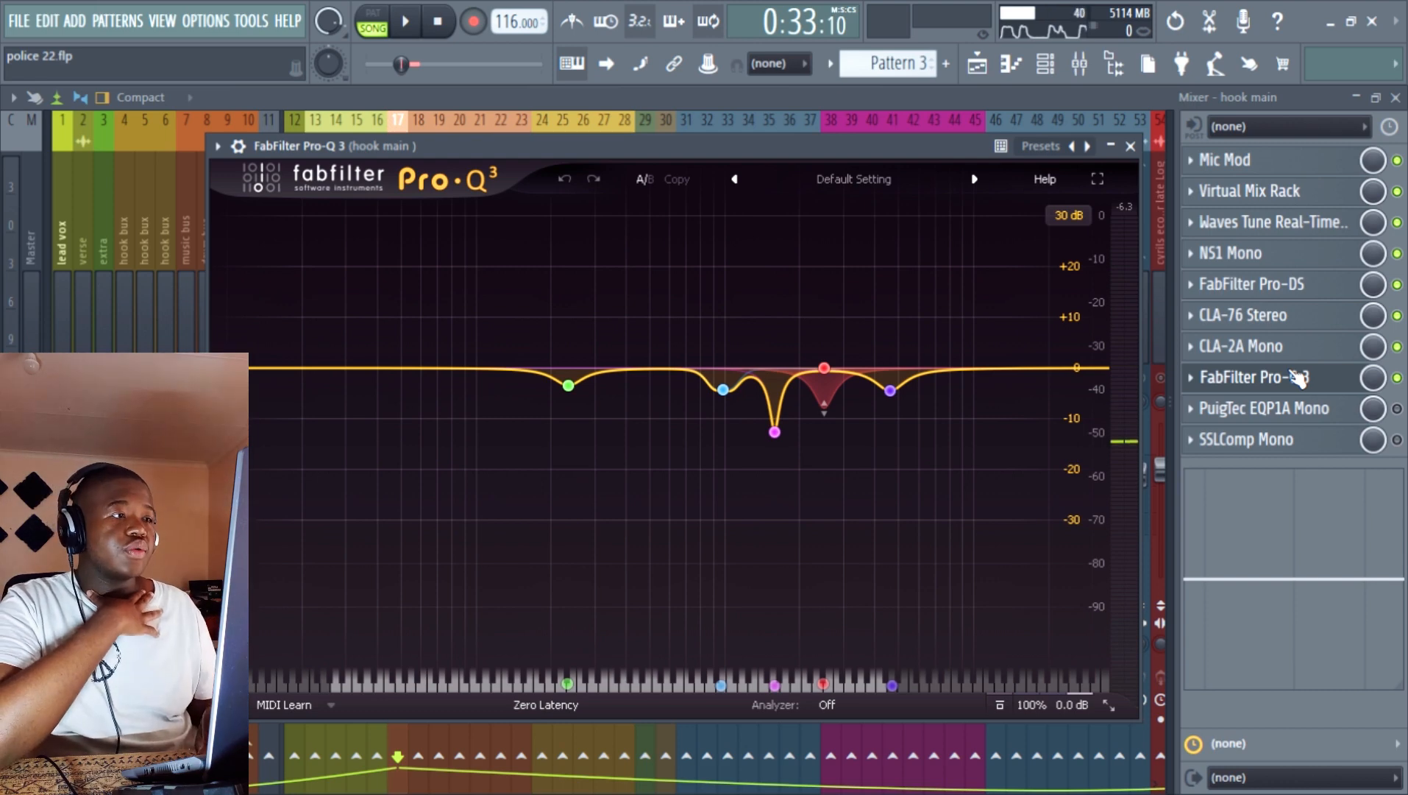
pyautogui.click(1130, 146)
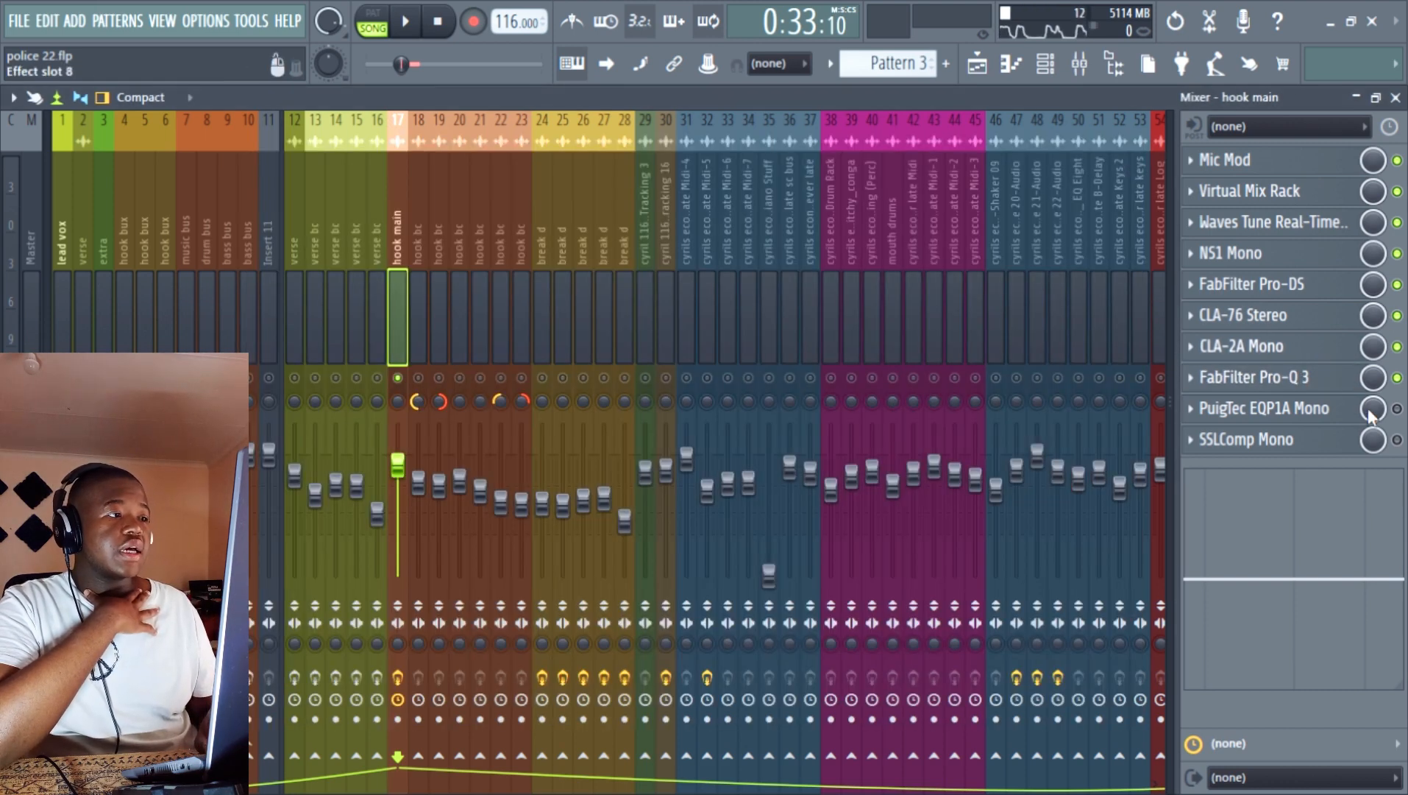
# - Switch on PuigTec EQP1A Mono, audition the vocal through it, and compare its settings with the Pro-Q 3 curve
pyautogui.click(1397, 409)
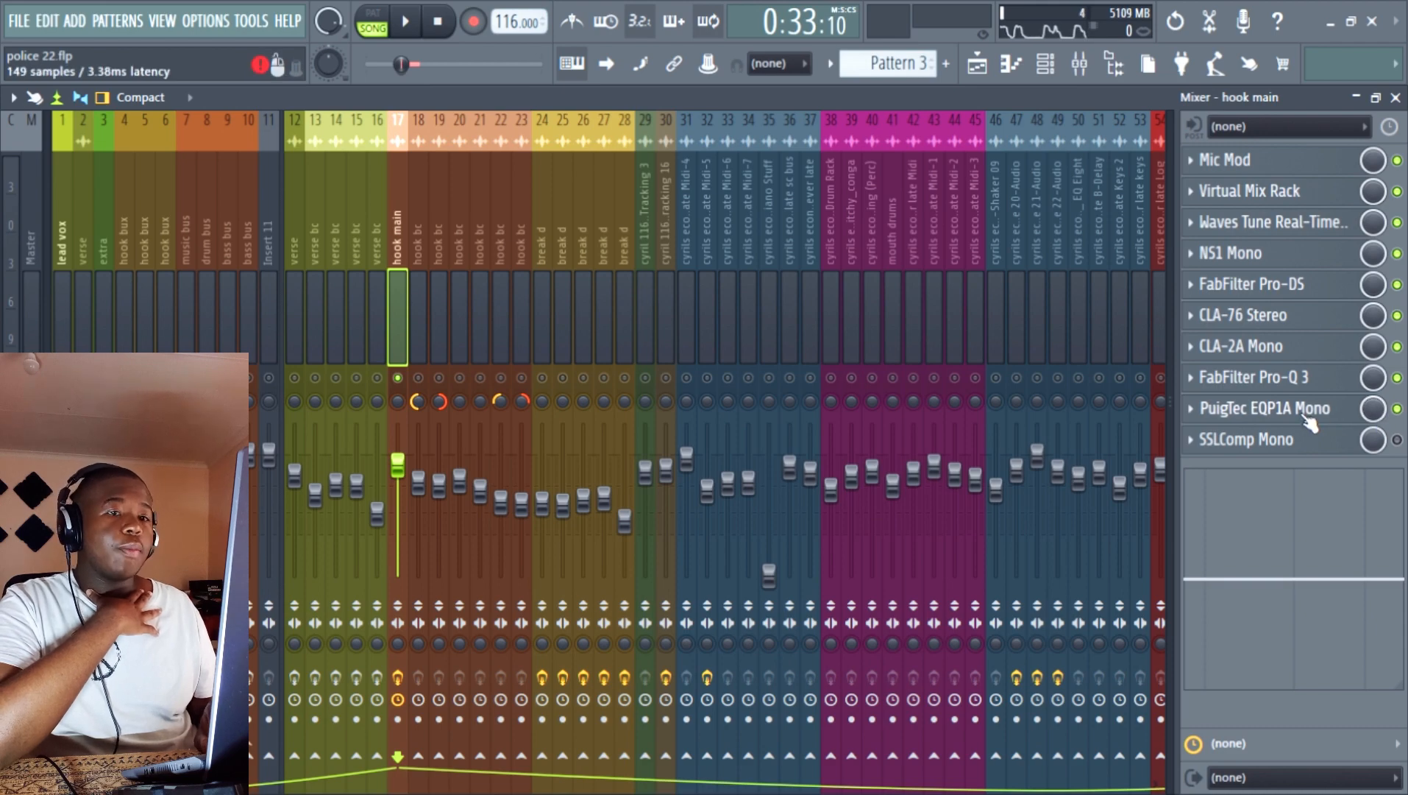
pyautogui.click(1306, 417)
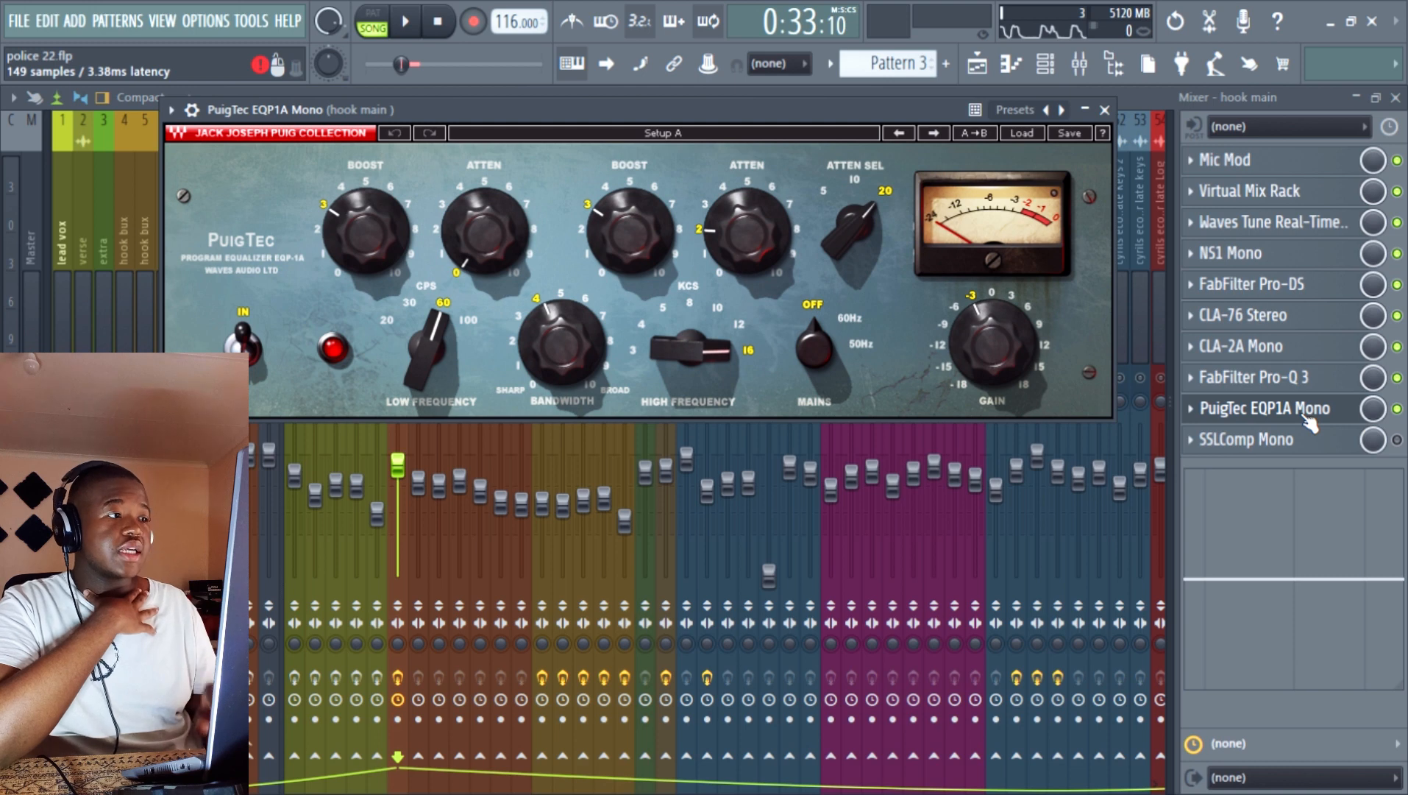
pyautogui.press('space')
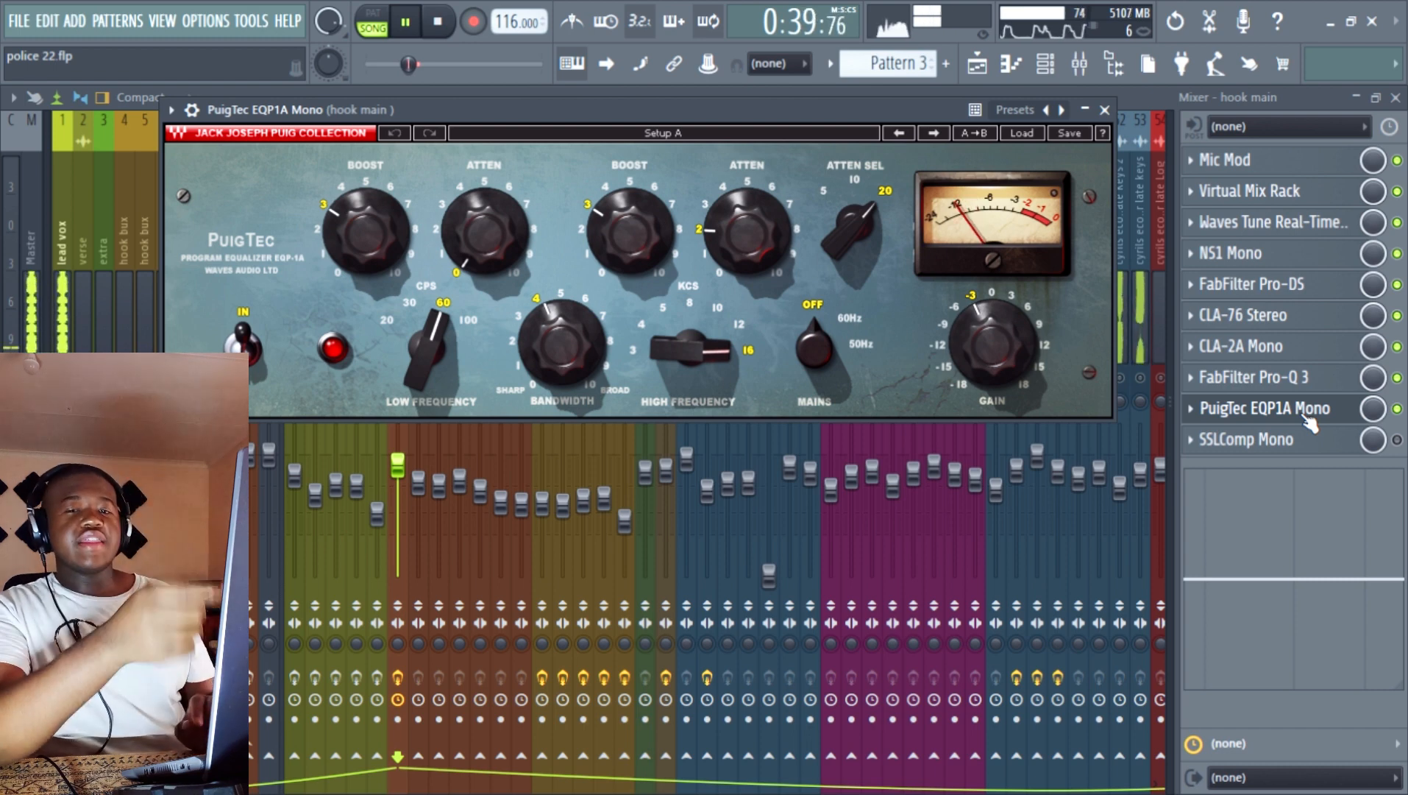
pyautogui.press('space')
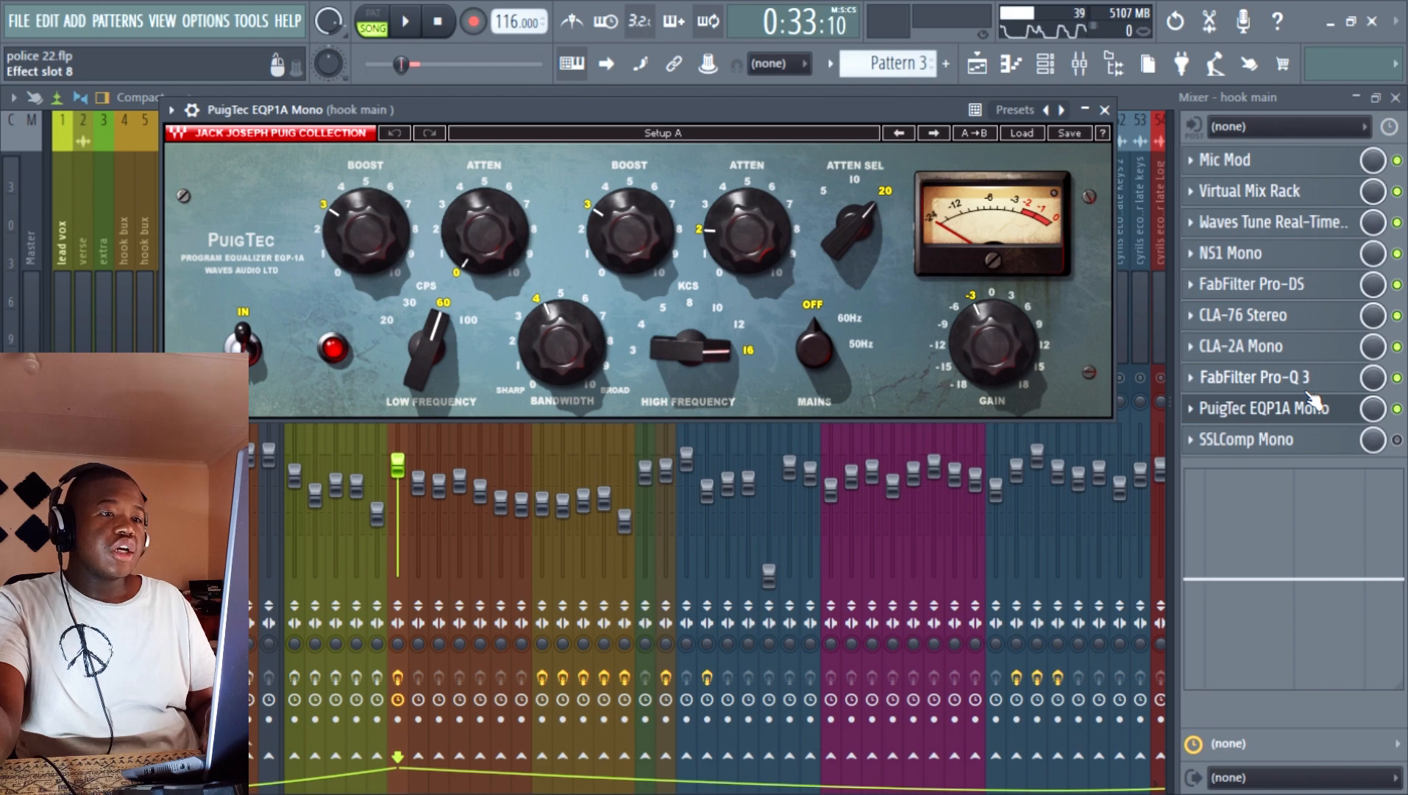
pyautogui.click(1308, 391)
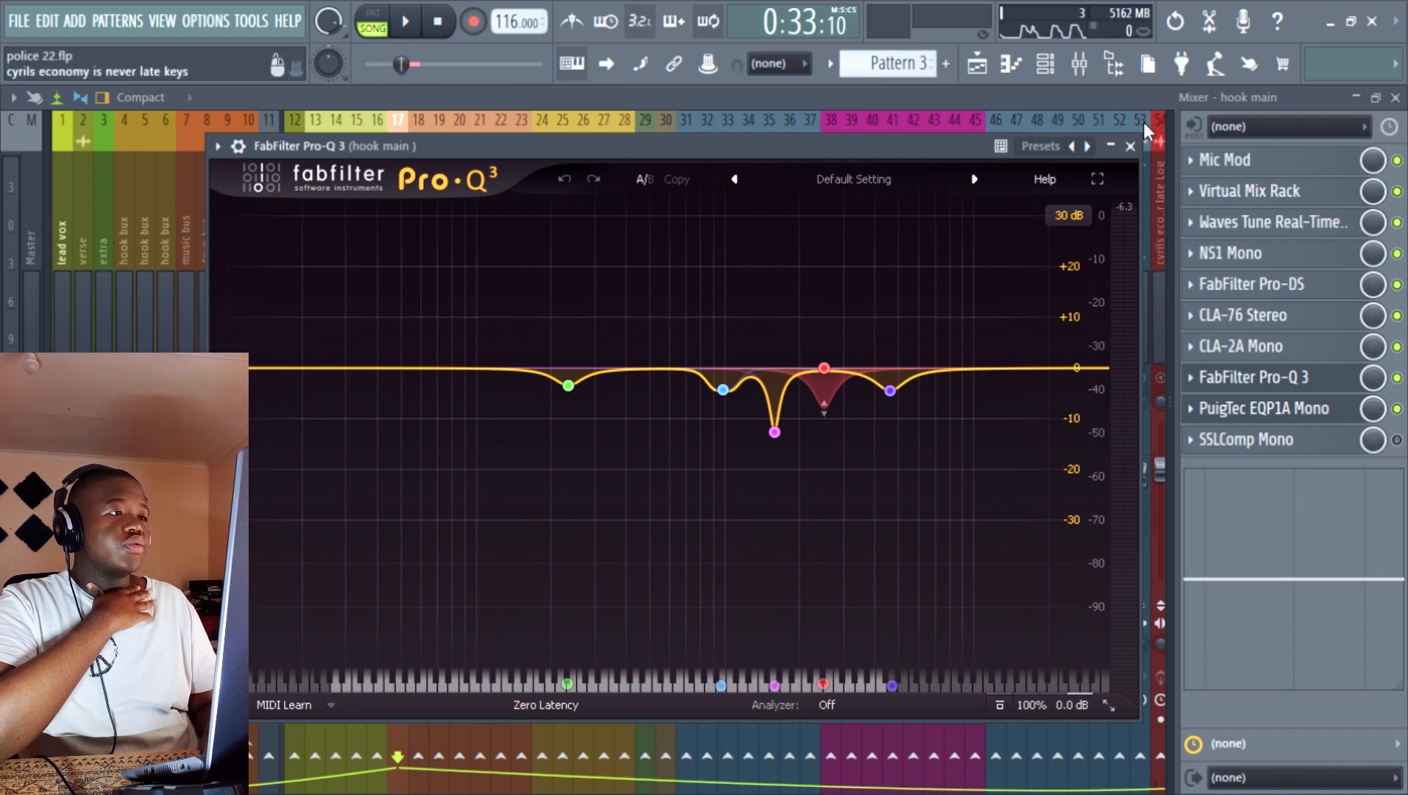
pyautogui.click(1131, 145)
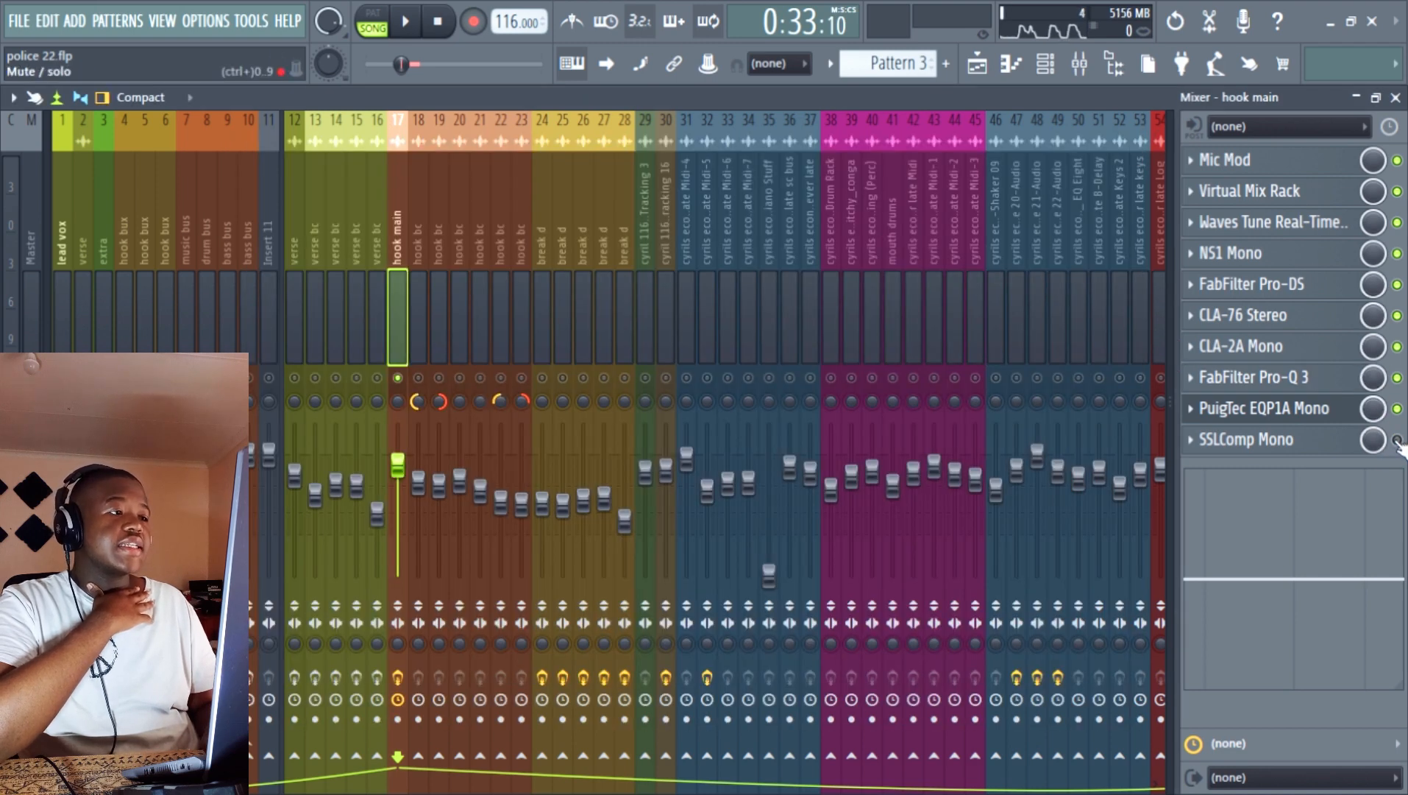
# - Switch on SSLComp Mono for hook main, examine its compressor settings and audition the vocal through the full chain
pyautogui.click(1273, 445)
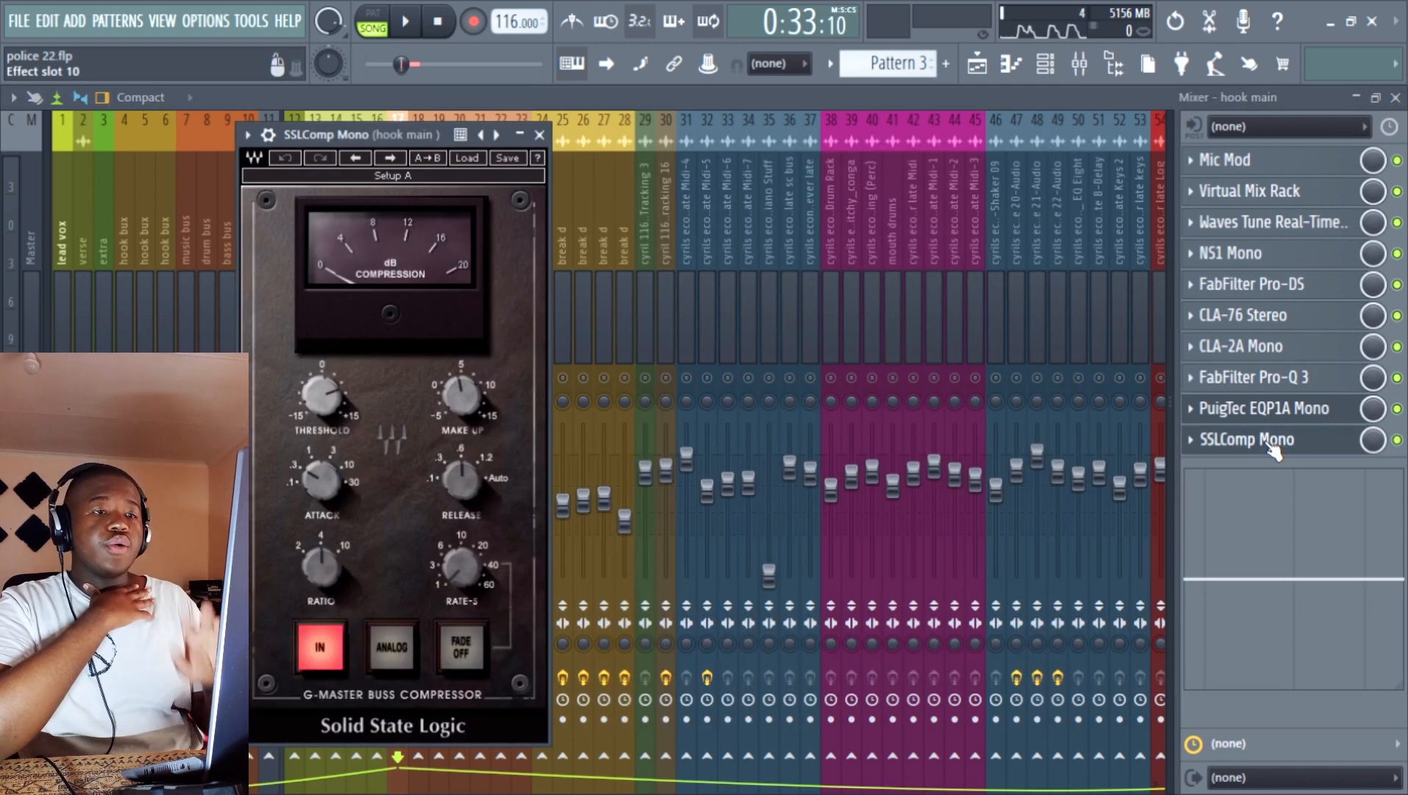
pyautogui.press('space')
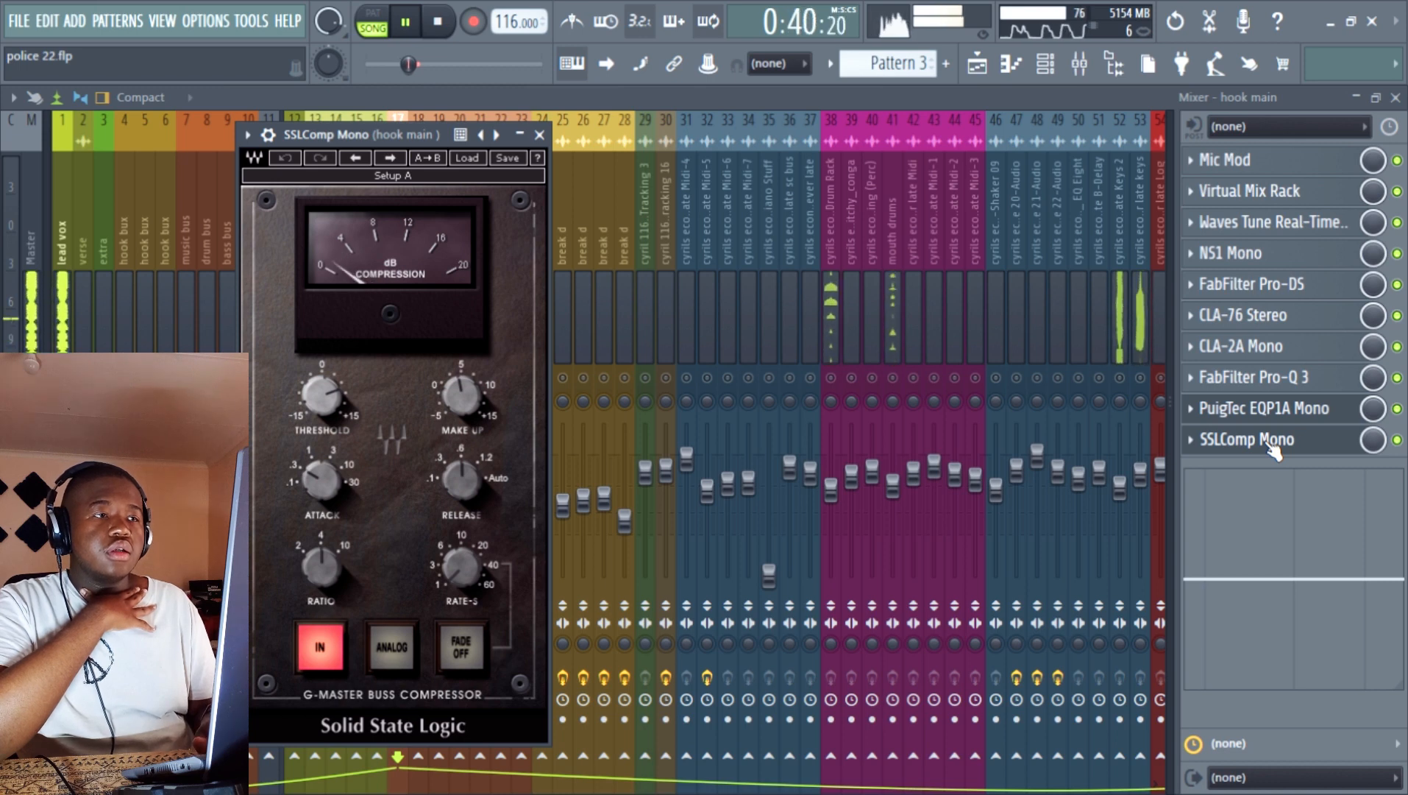
pyautogui.press('space')
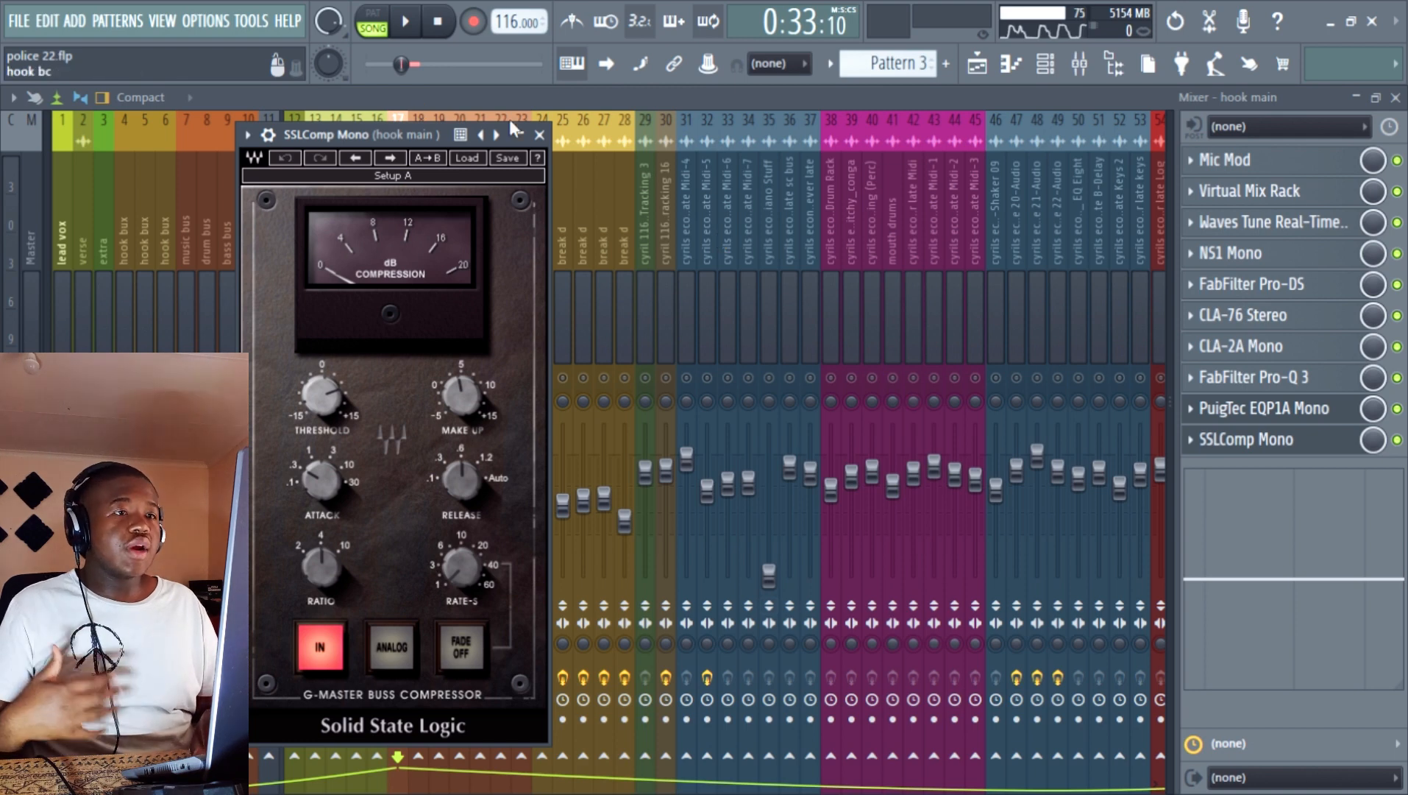
# - Close SSLComp Mono and examine the Q10 Equalizer's curve on the lead vox bus
pyautogui.click(540, 135)
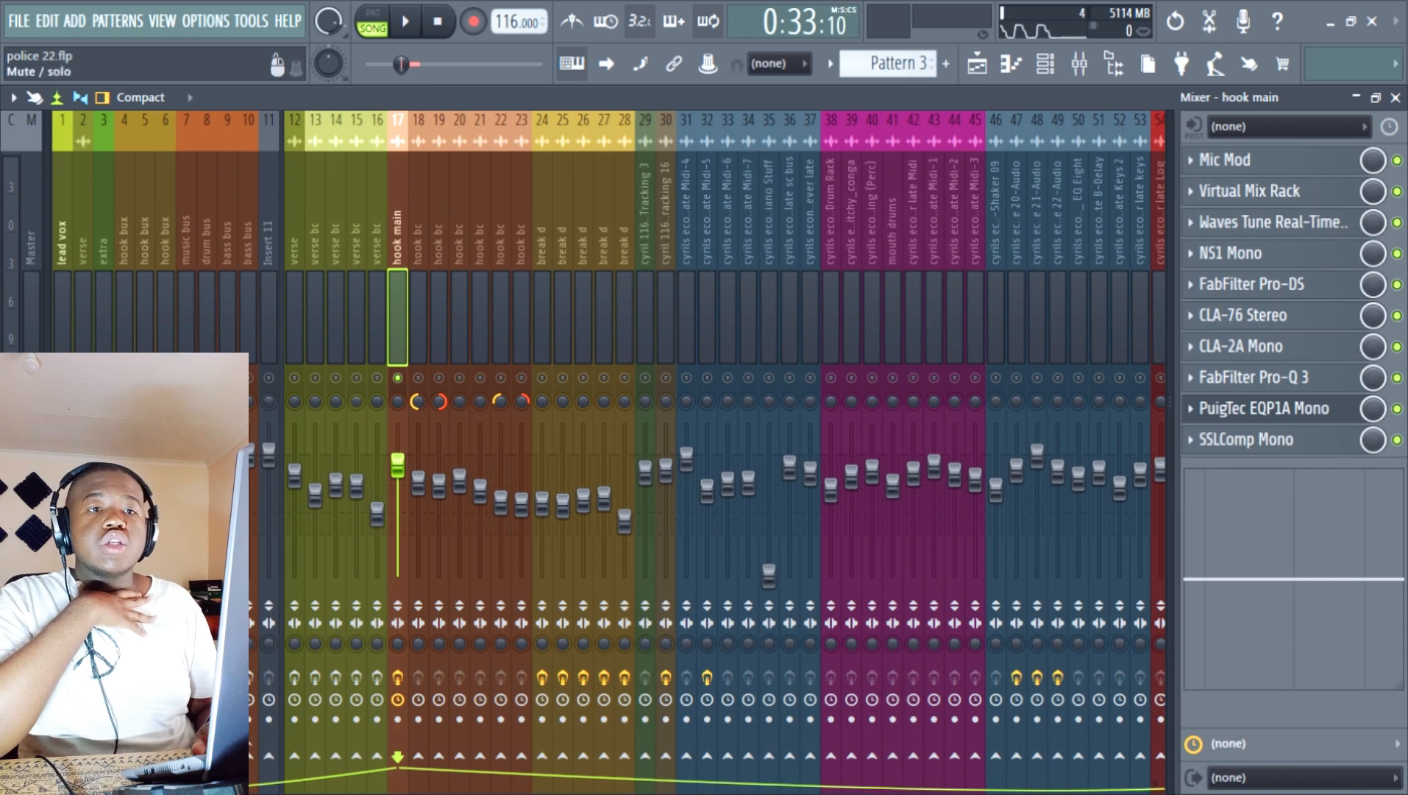
pyautogui.click(57, 240)
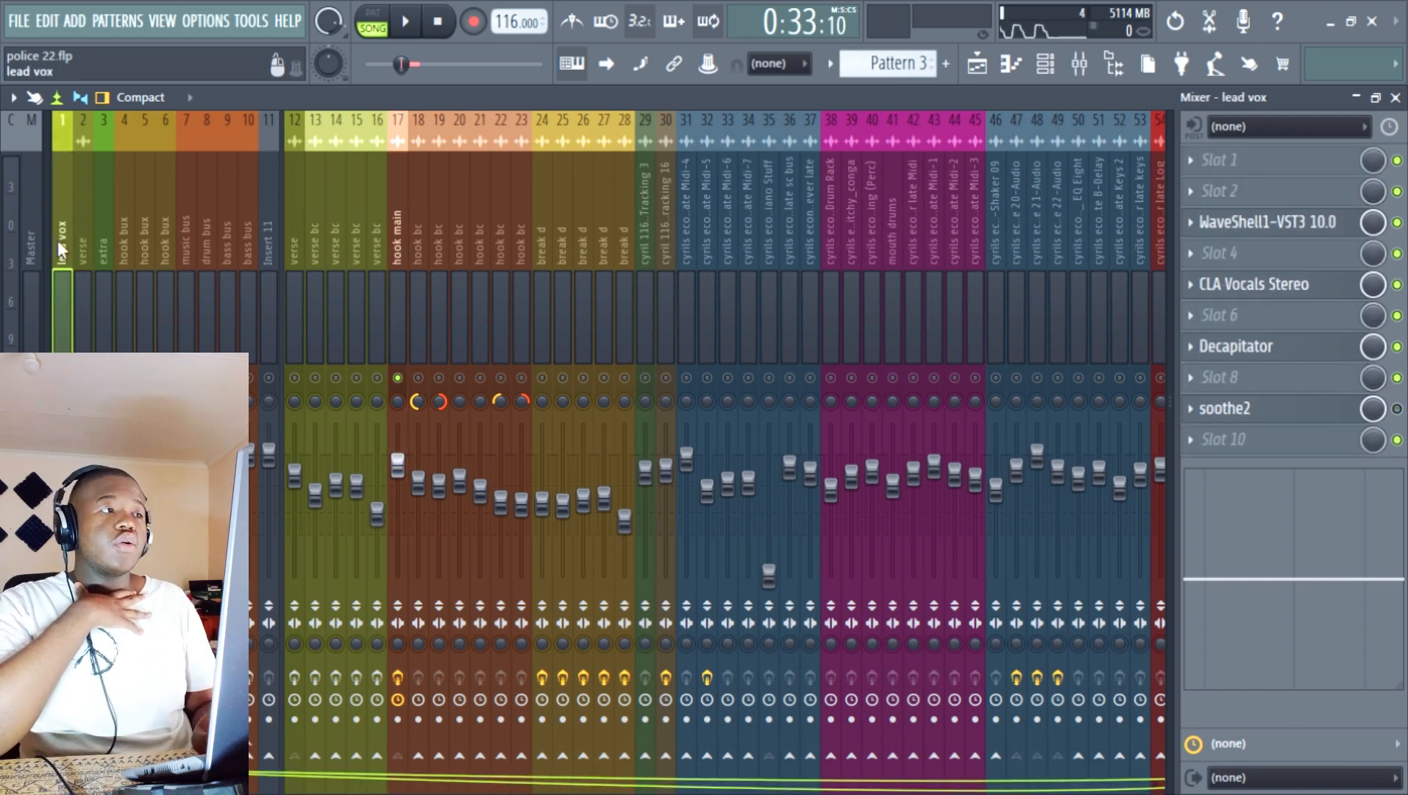
pyautogui.click(1311, 231)
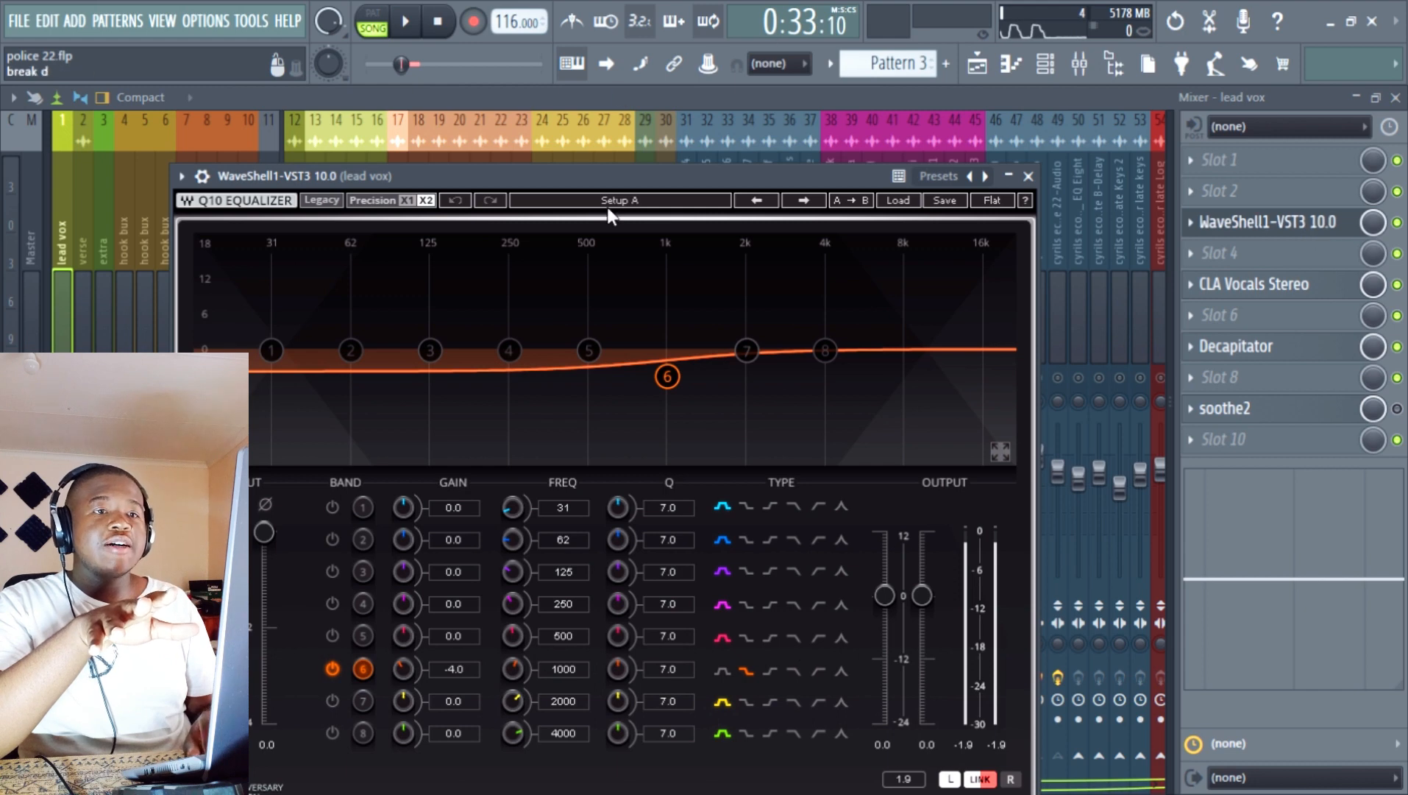
pyautogui.moveTo(581, 179); pyautogui.dragTo(589, 95)
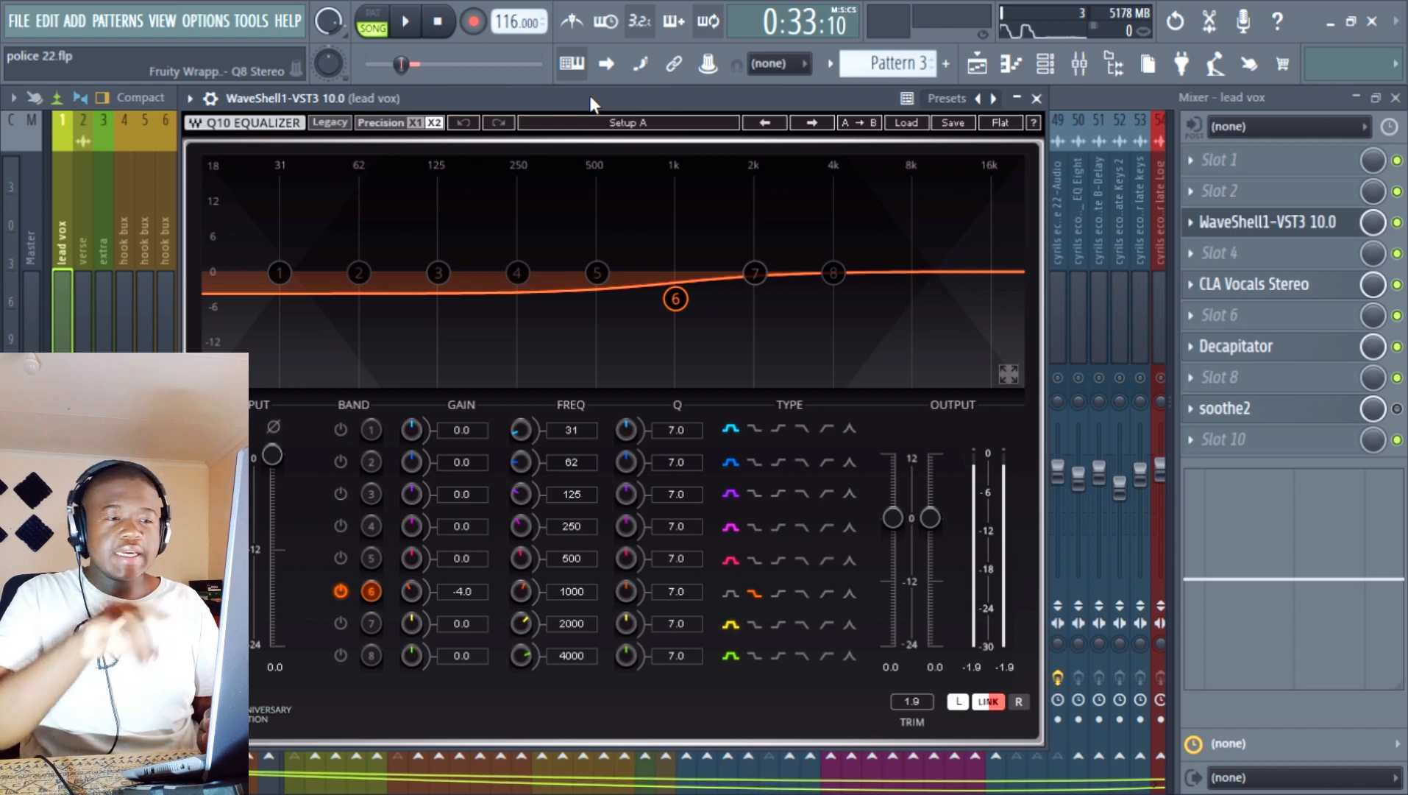
pyautogui.click(1038, 98)
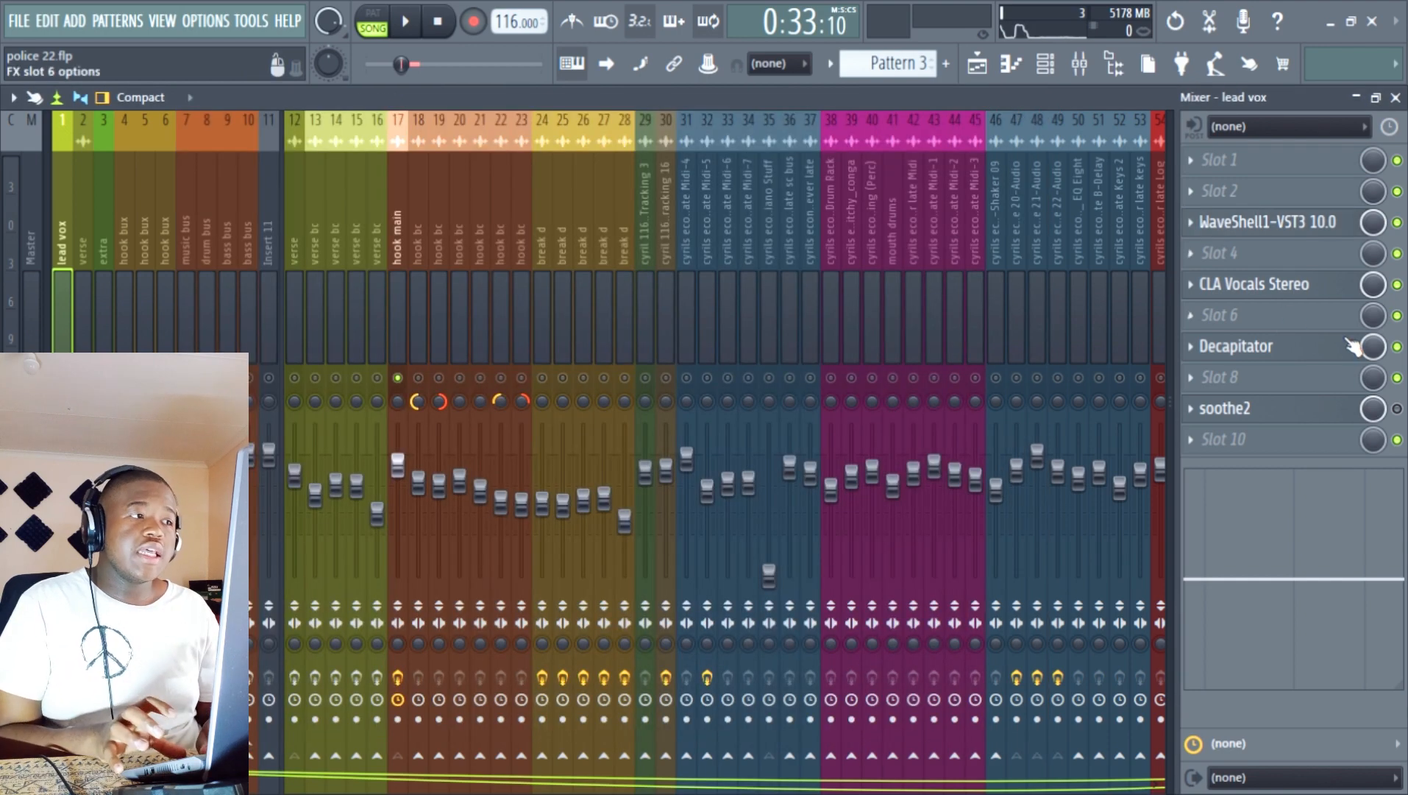
# - Examine the CLA Vocals Stereo settings on lead vox, and check the Decapitator plugin
pyautogui.click(1294, 294)
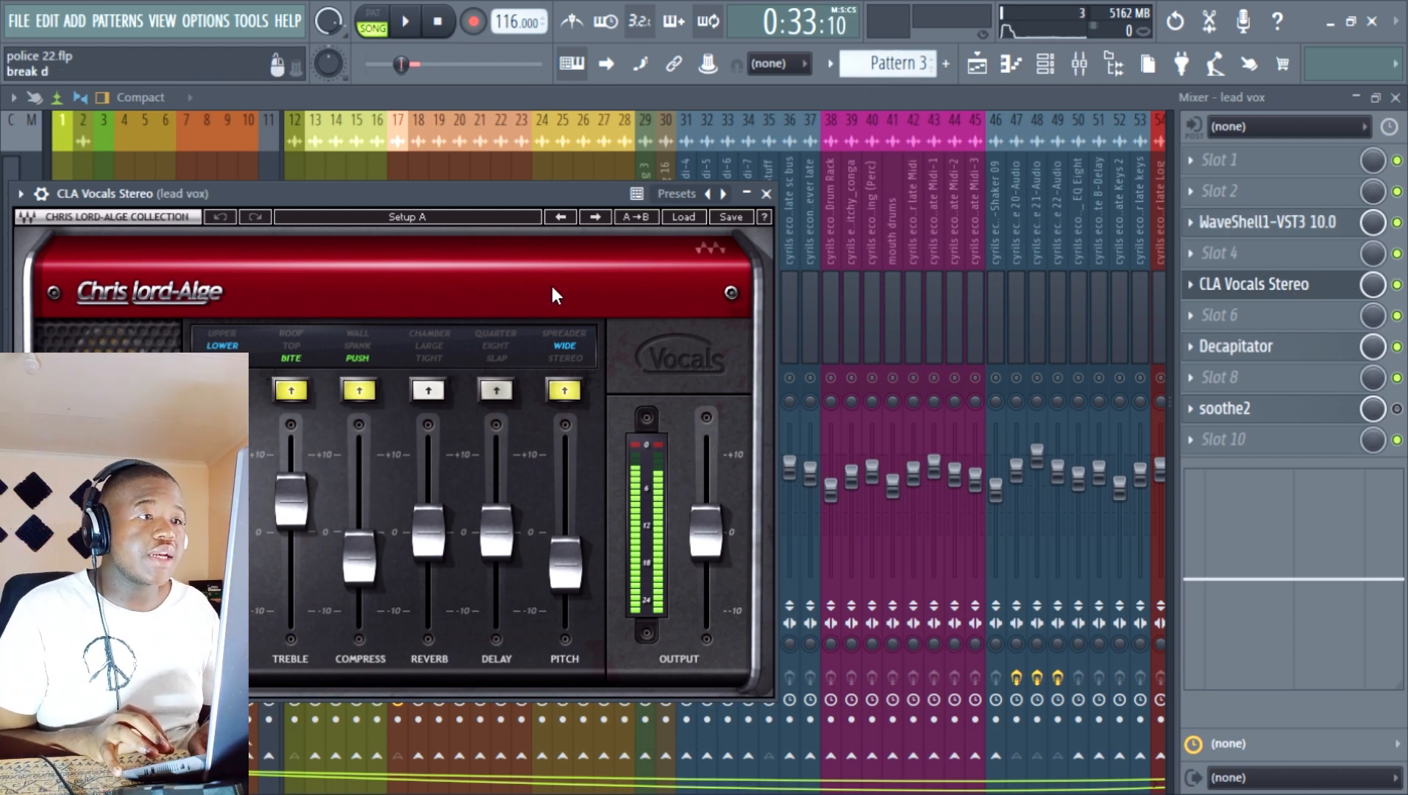
pyautogui.click(767, 194)
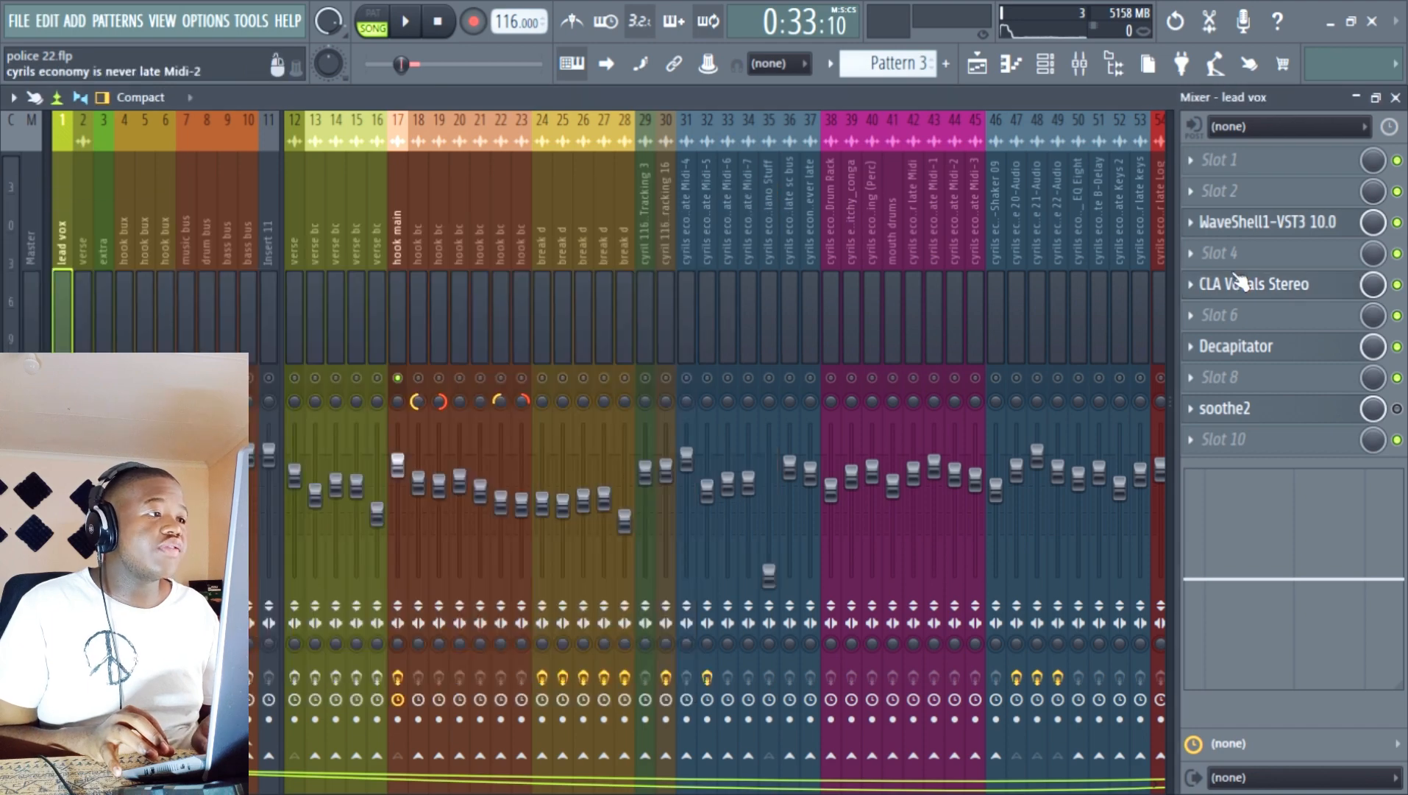
pyautogui.click(1308, 348)
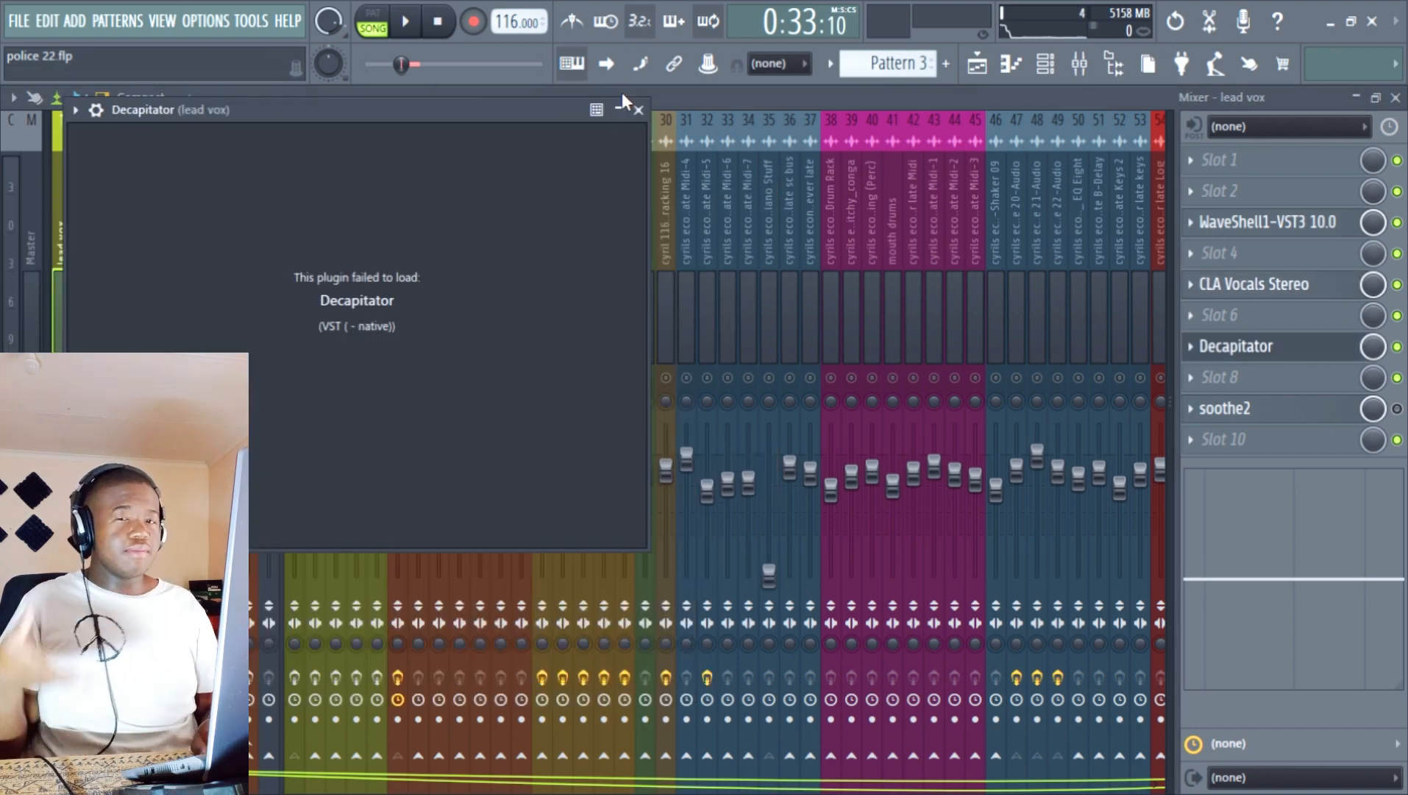
pyautogui.click(638, 110)
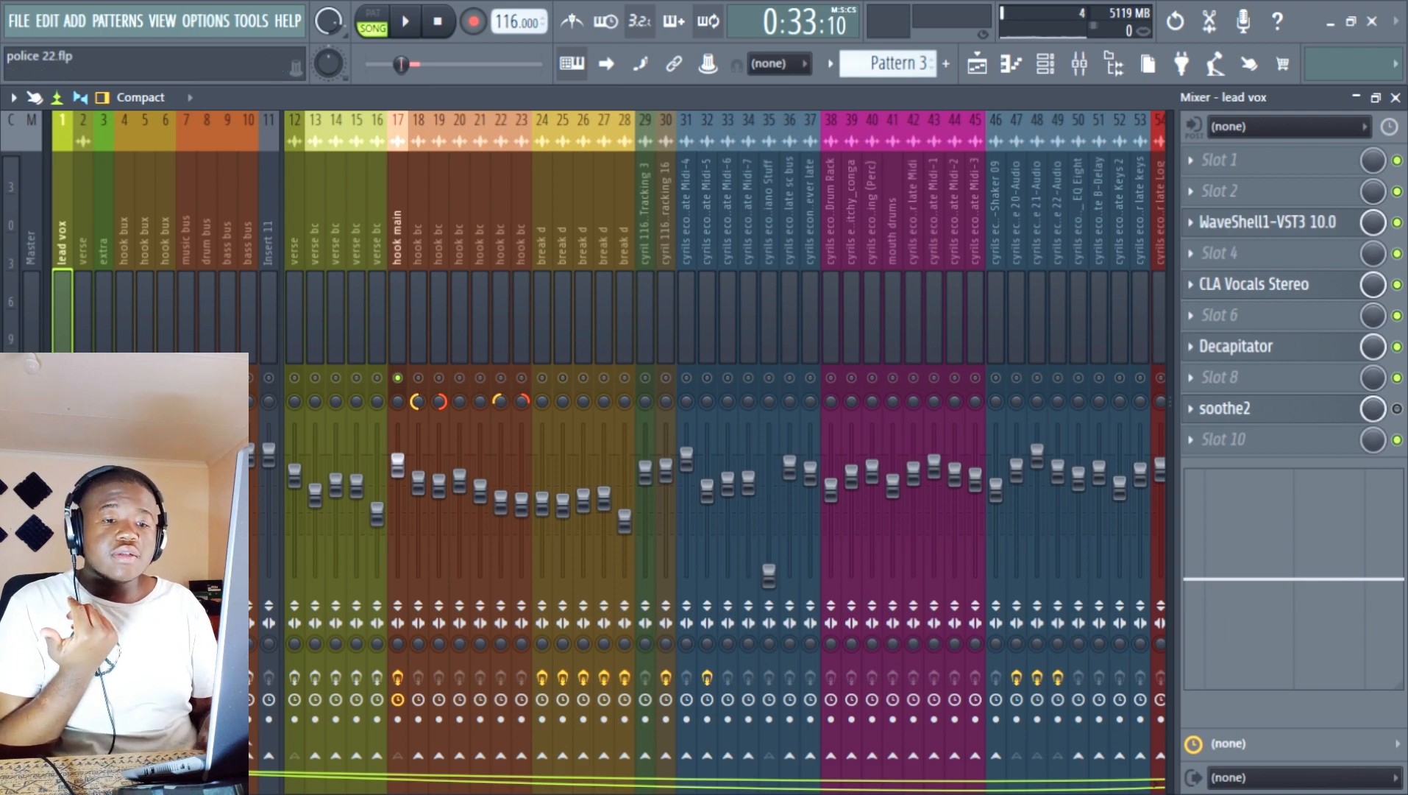
# - Unmute the slap, reverb and delay sends on tracks 63, 62 and 61, and audition the song with them
pyautogui.moveTo(83, 783); pyautogui.dragTo(645, 734)
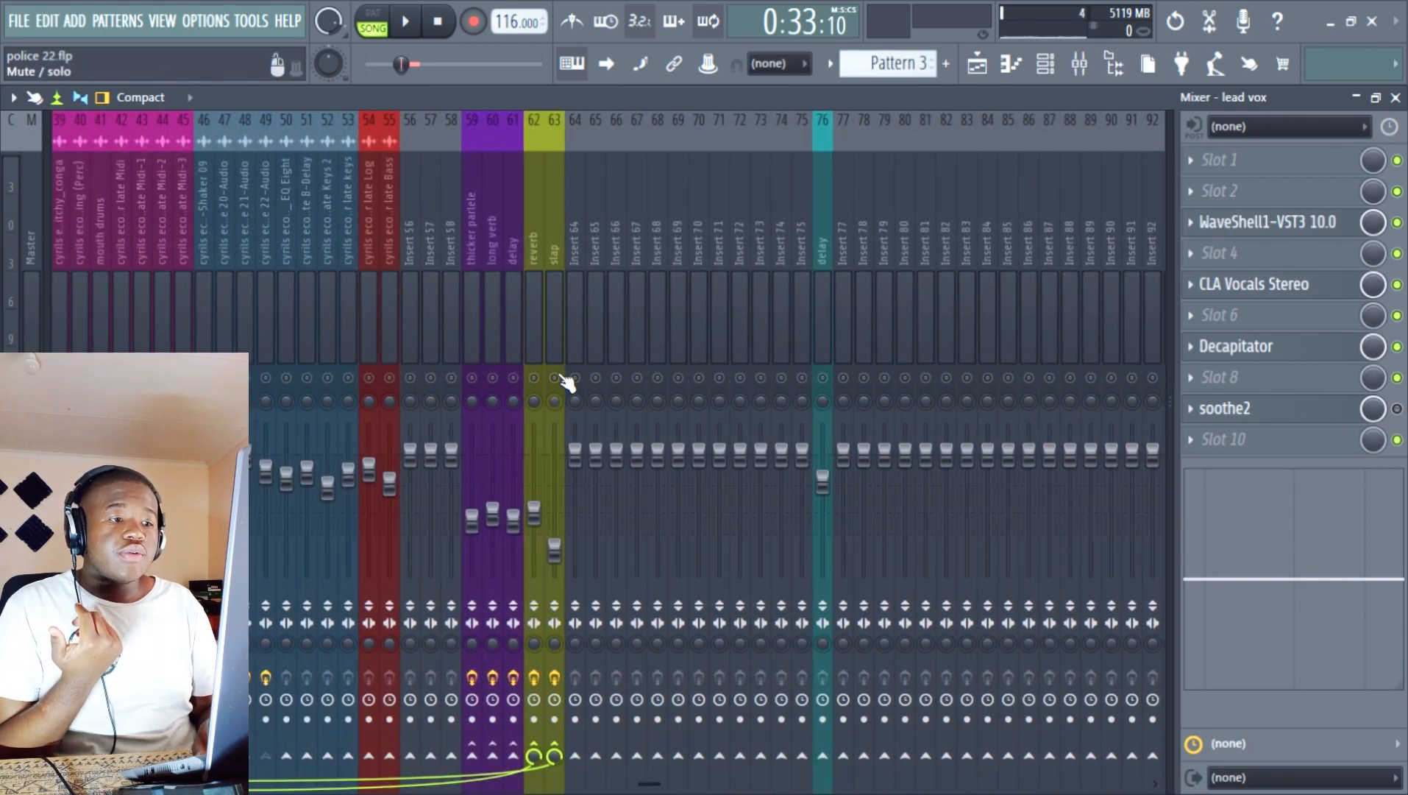
pyautogui.click(555, 379)
pyautogui.click(534, 378)
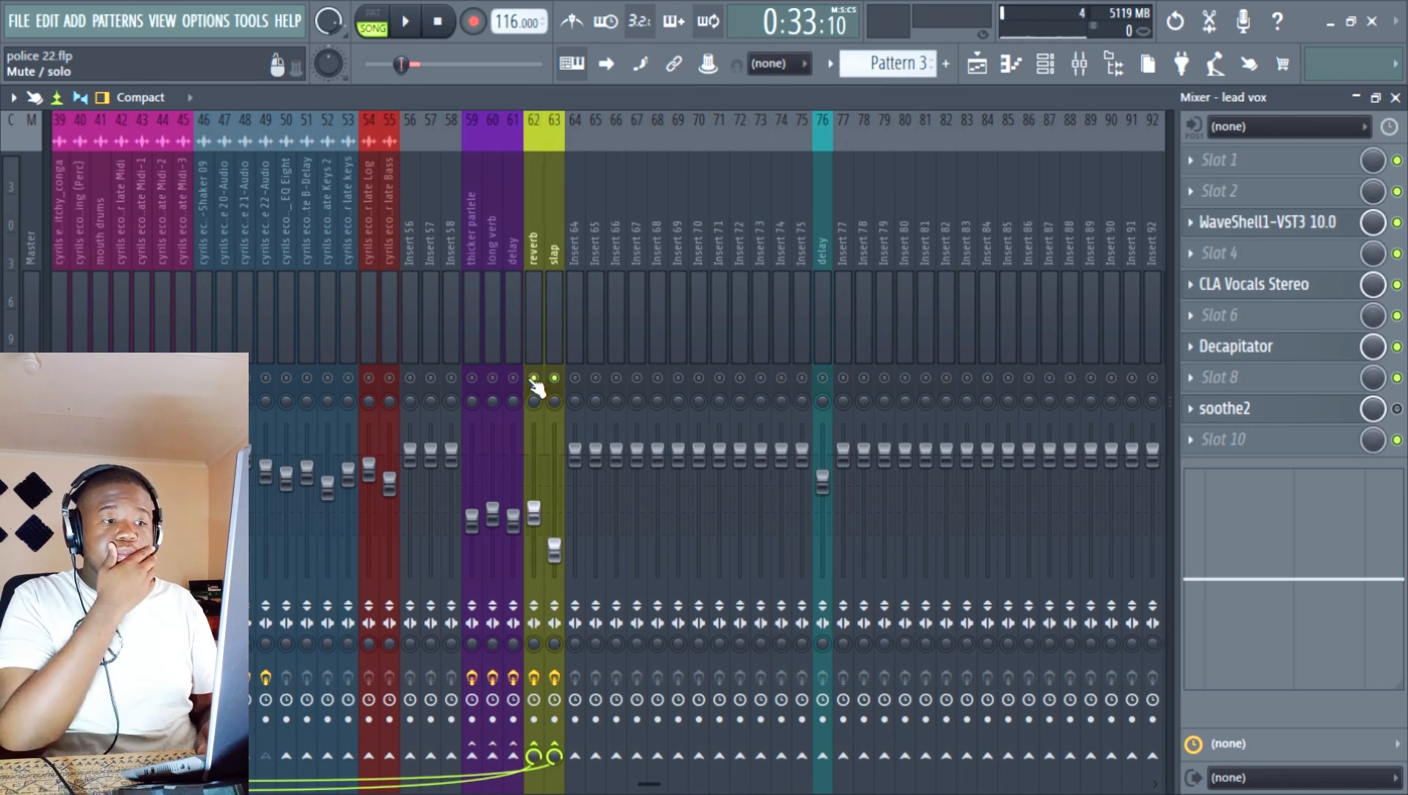
pyautogui.click(513, 378)
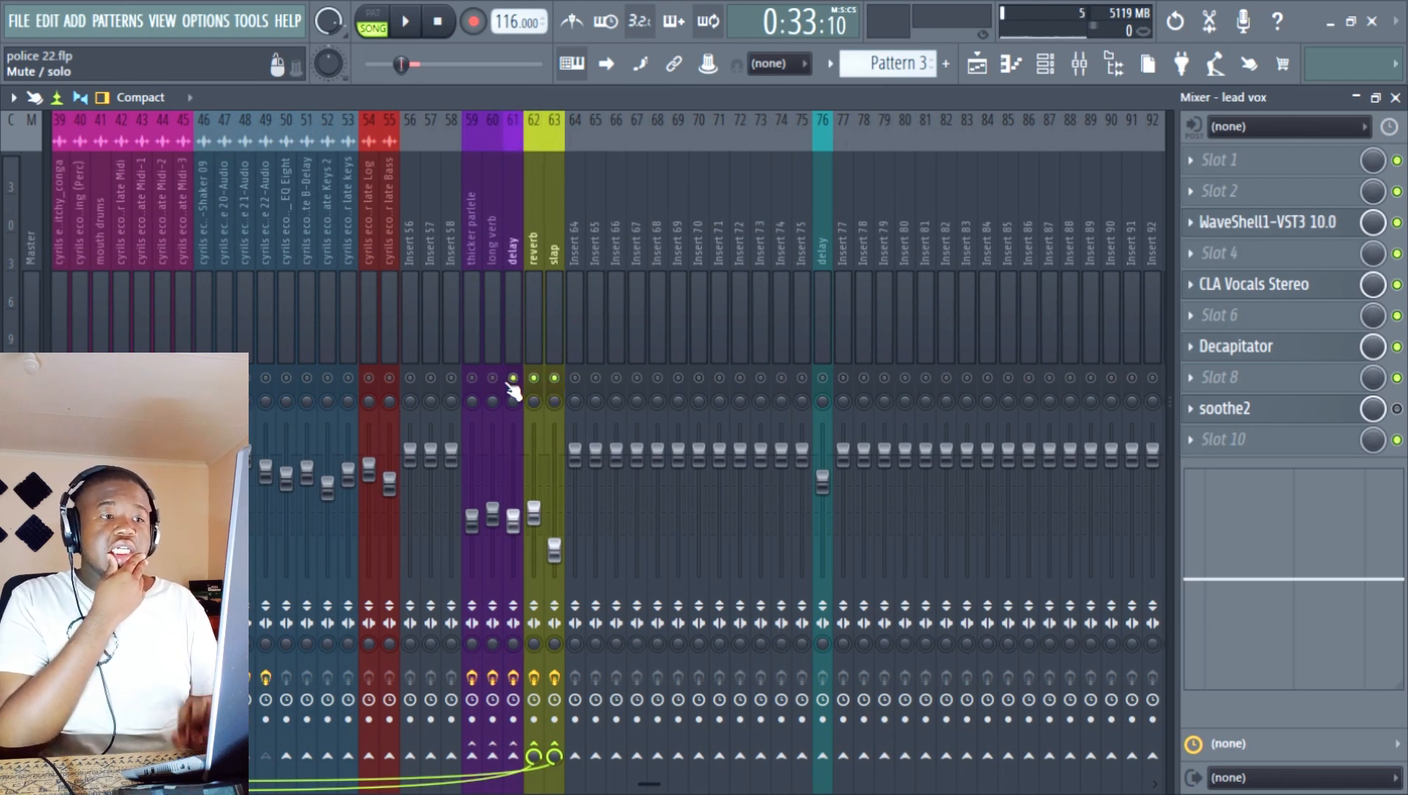
pyautogui.press('space')
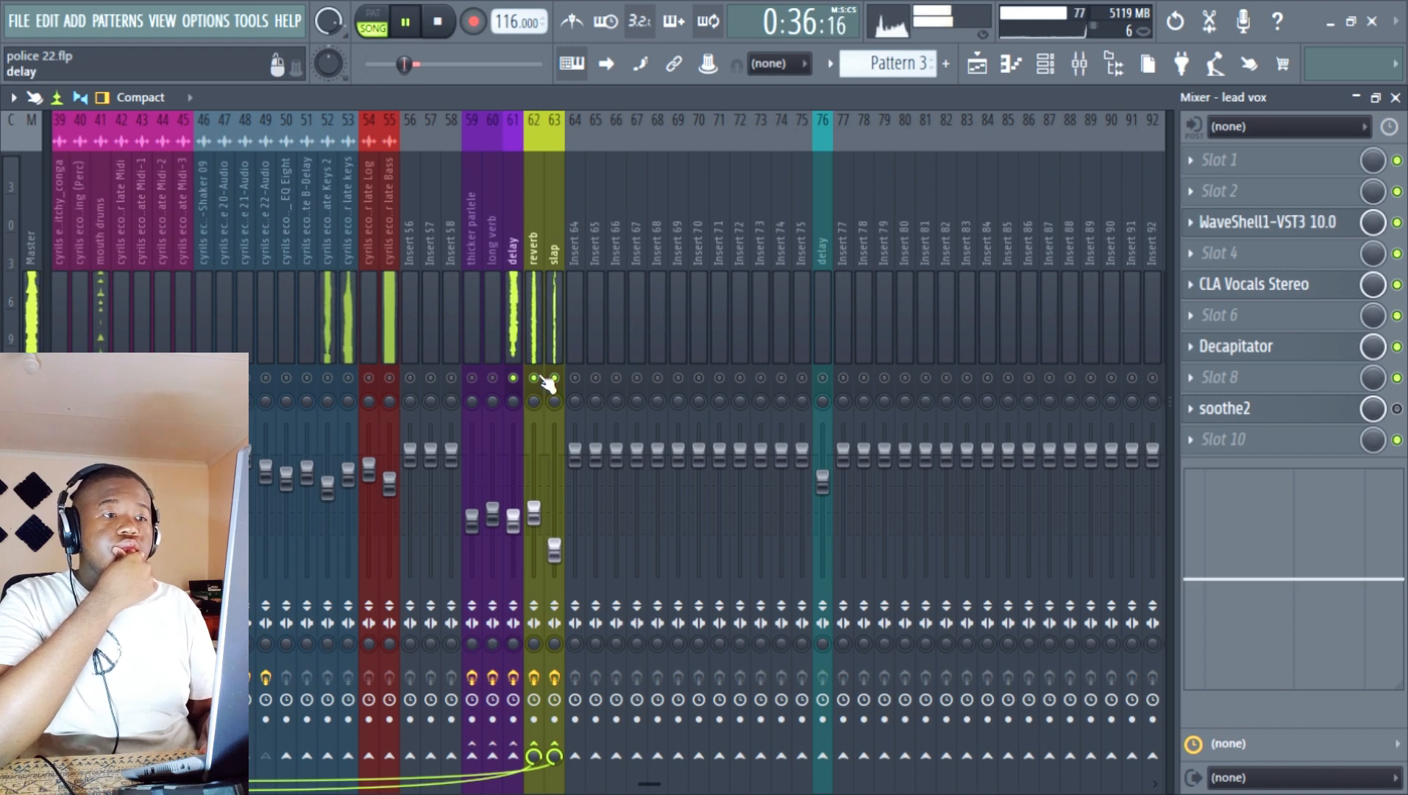
# - Mute the reverb and slap sends to audition the song with only the delay send, and stop playback
pyautogui.click(534, 379)
pyautogui.click(554, 378)
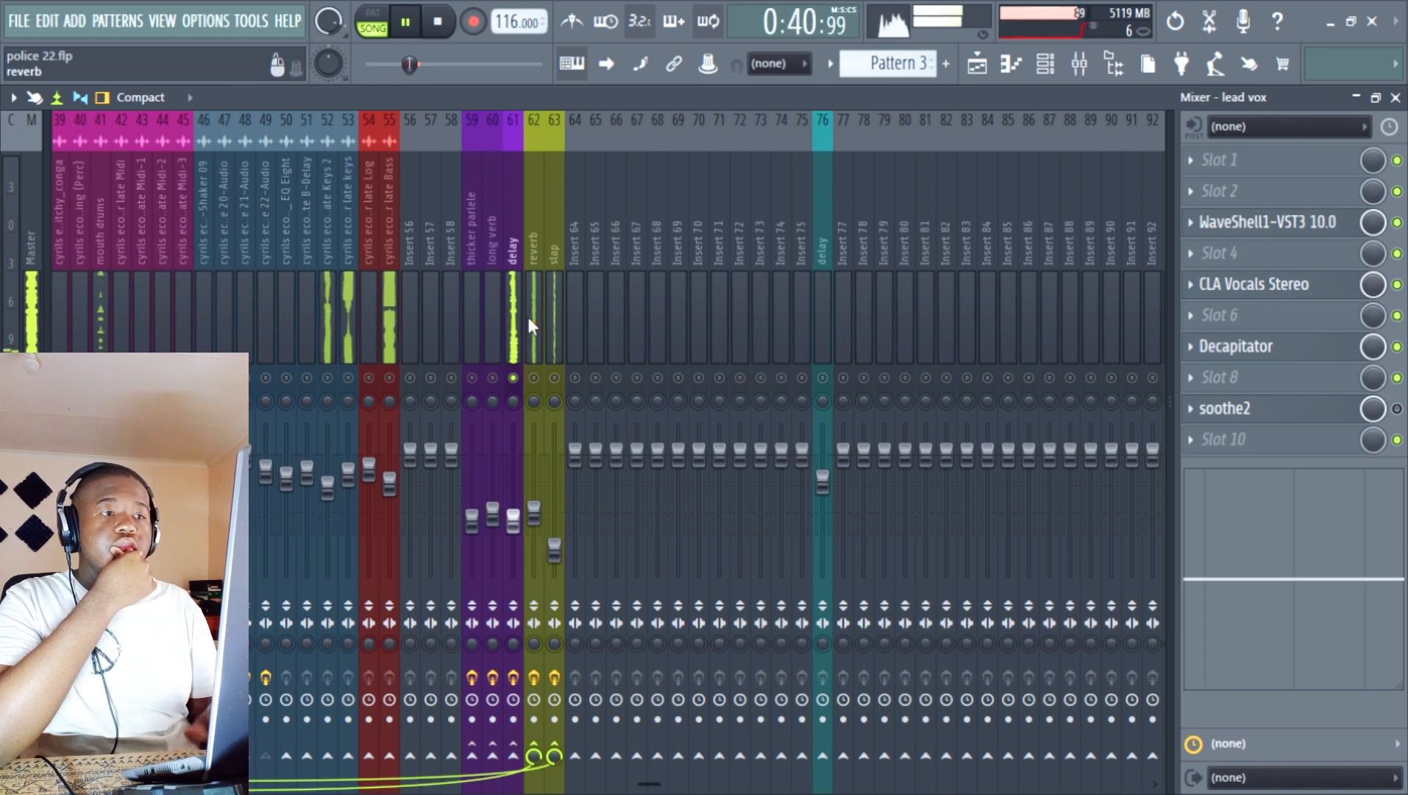
pyautogui.press('space')
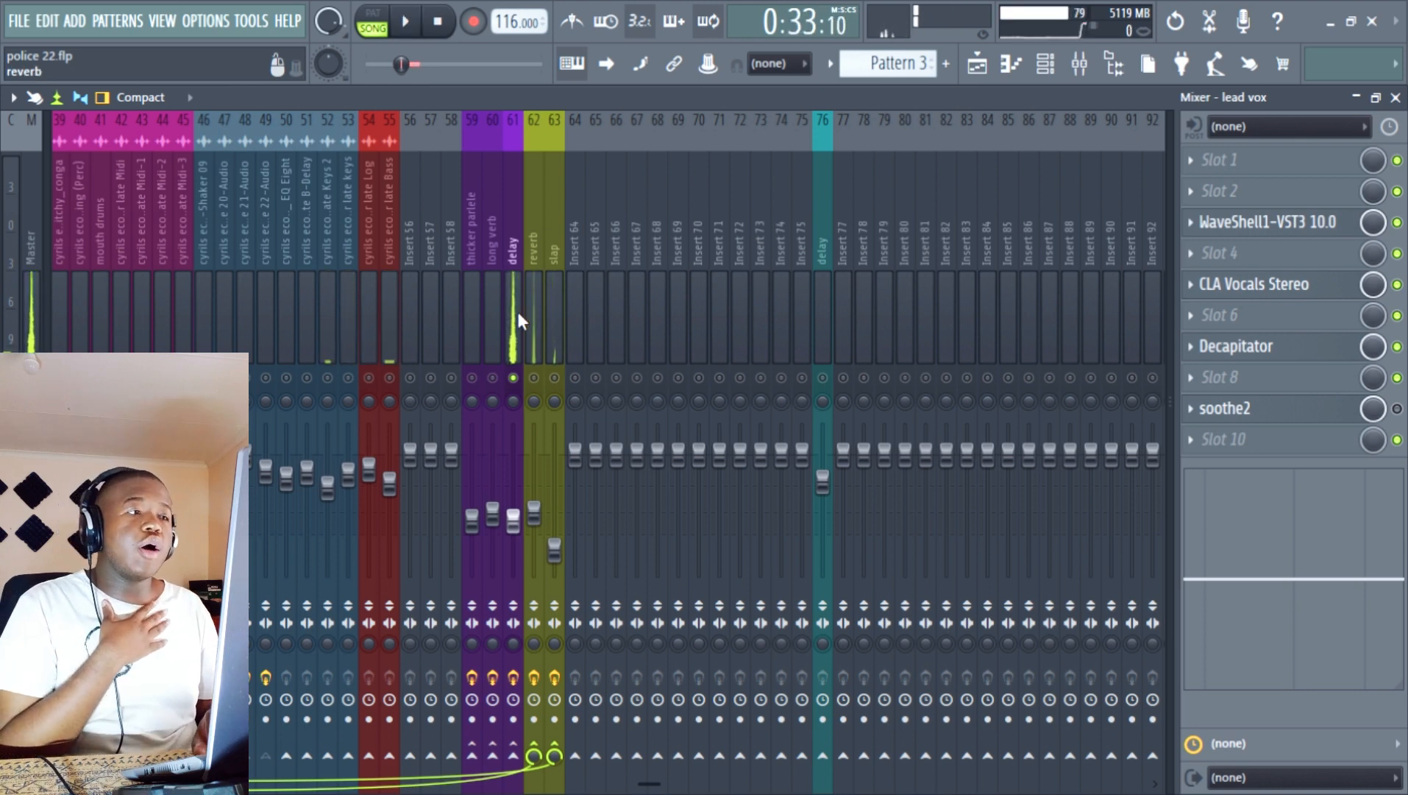
# - Examine H-Delay Stereo, Brauer Motion Stereo and Fruity Reeverb 2 on the delay send, track 61
pyautogui.click(516, 309)
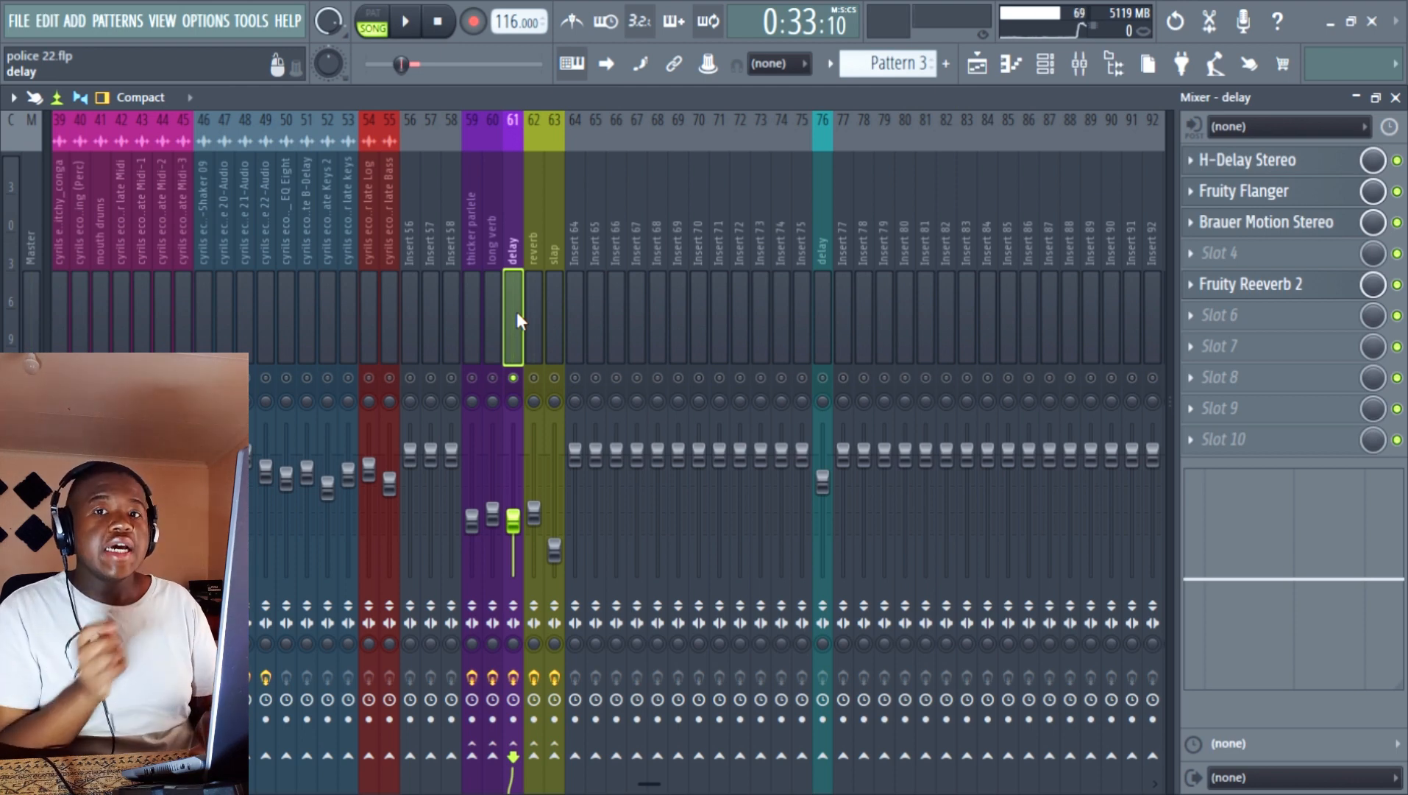
pyautogui.click(1263, 163)
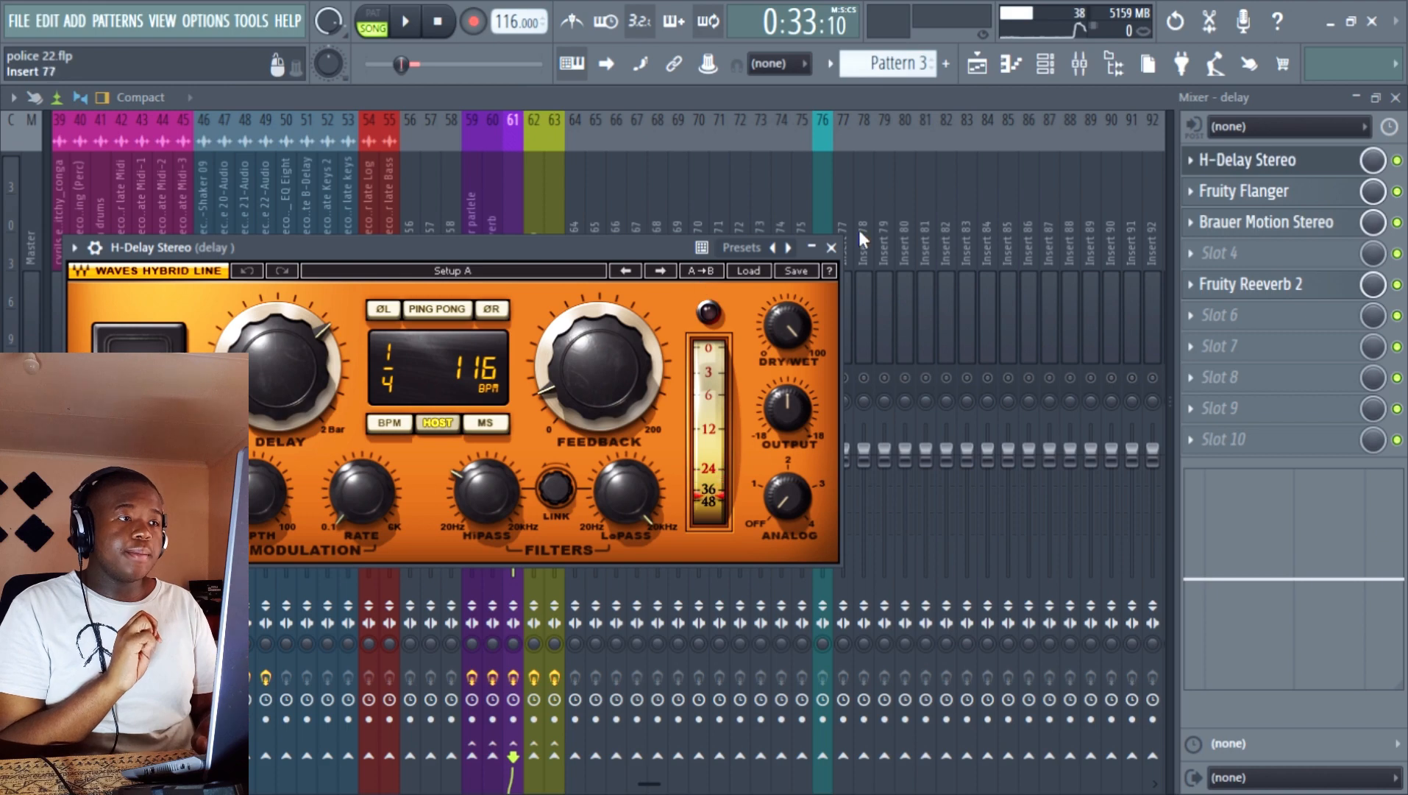
pyautogui.click(830, 248)
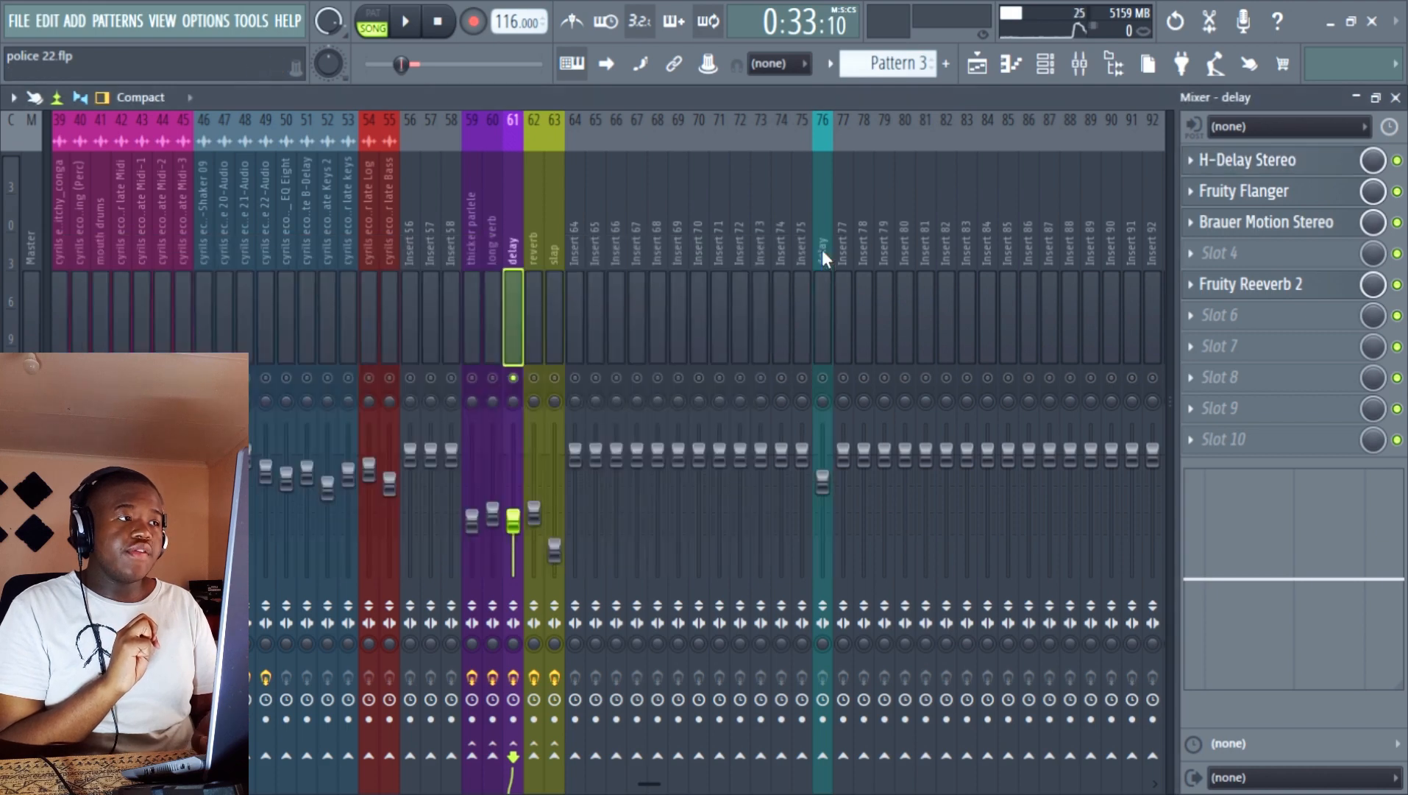
pyautogui.click(1249, 223)
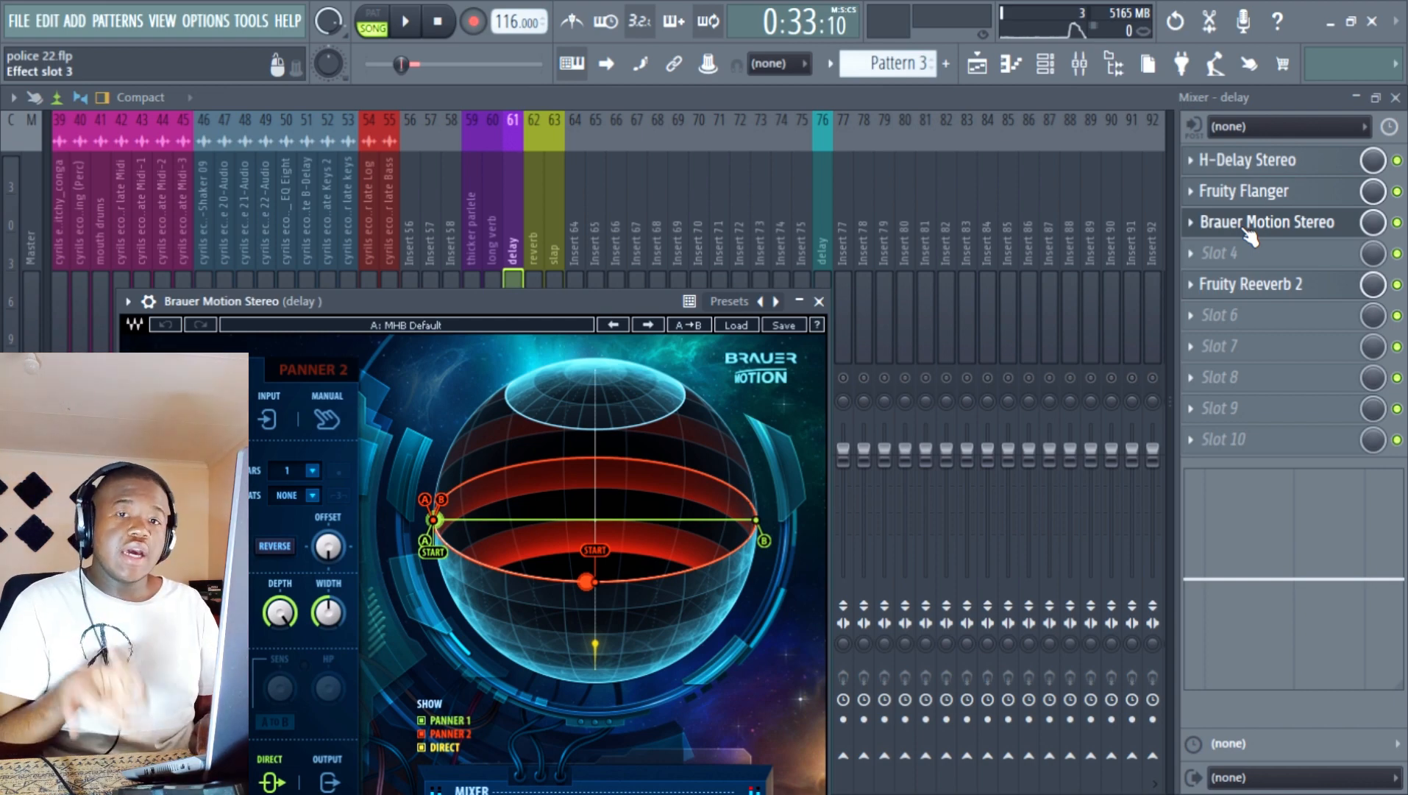
pyautogui.click(817, 301)
pyautogui.click(1293, 292)
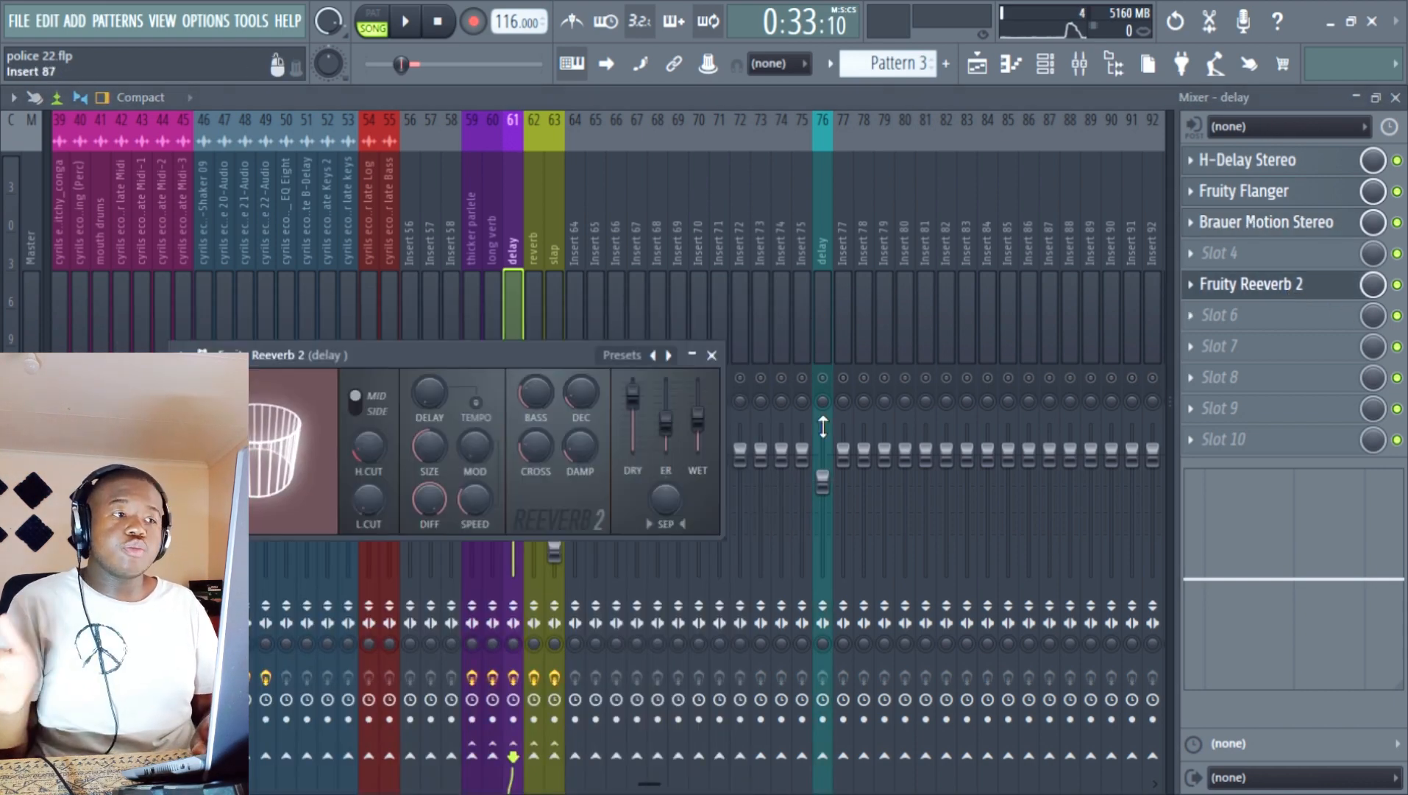
pyautogui.click(712, 356)
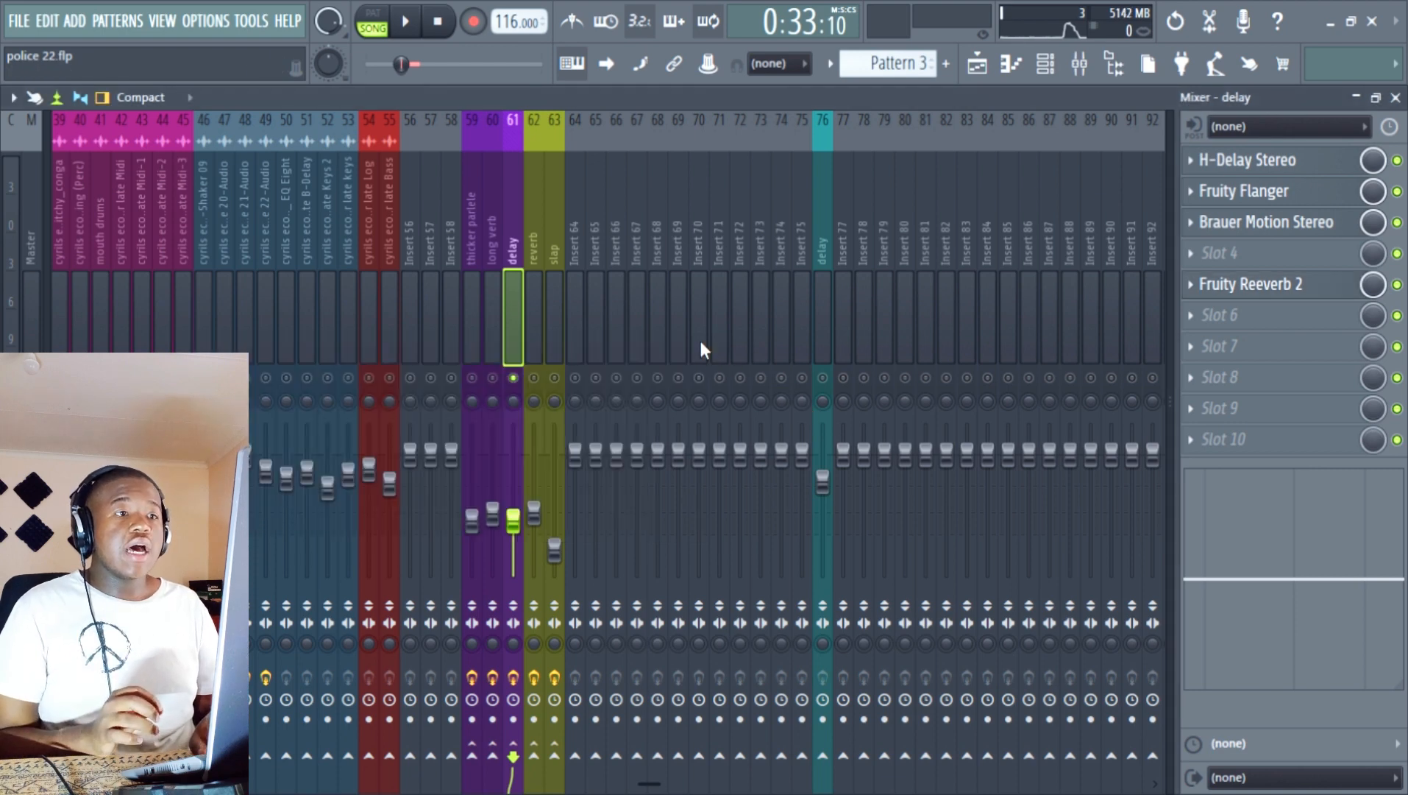
# - Examine the Fruity Reeverb 2 settings on the reverb send, track 62
pyautogui.click(546, 287)
pyautogui.click(535, 287)
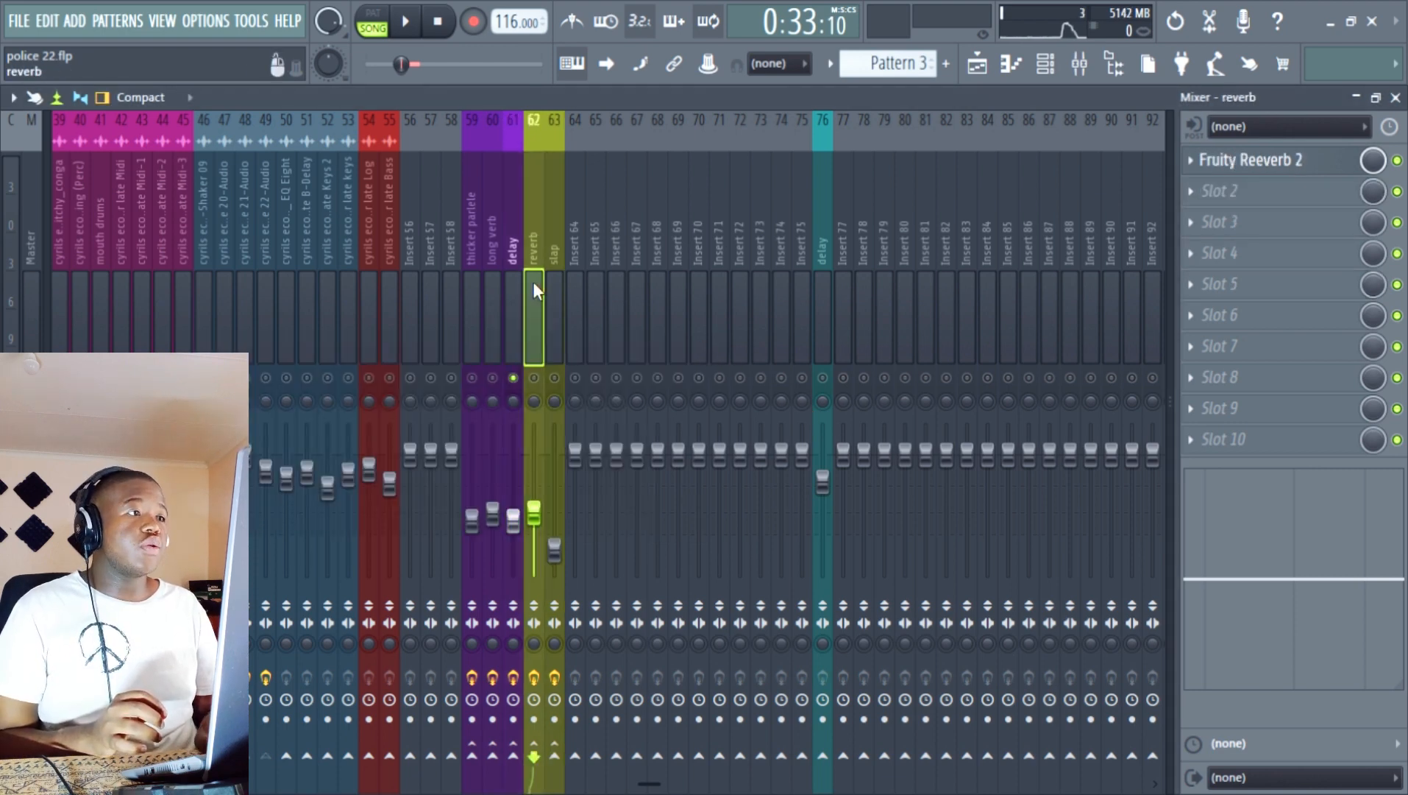
pyautogui.click(1309, 161)
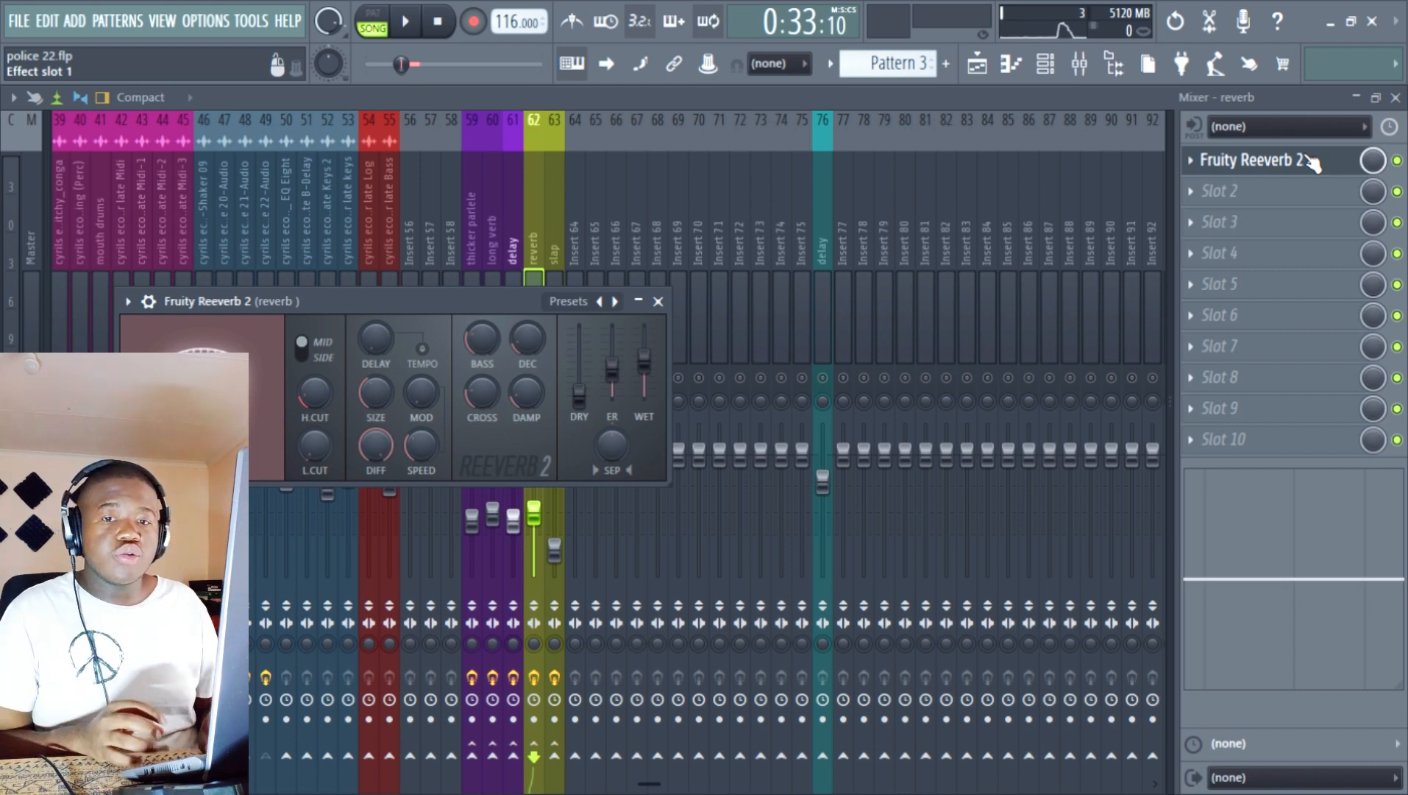
pyautogui.click(657, 303)
# - Examine the H-Delay Stereo settings on the slap send, track 63
pyautogui.click(553, 225)
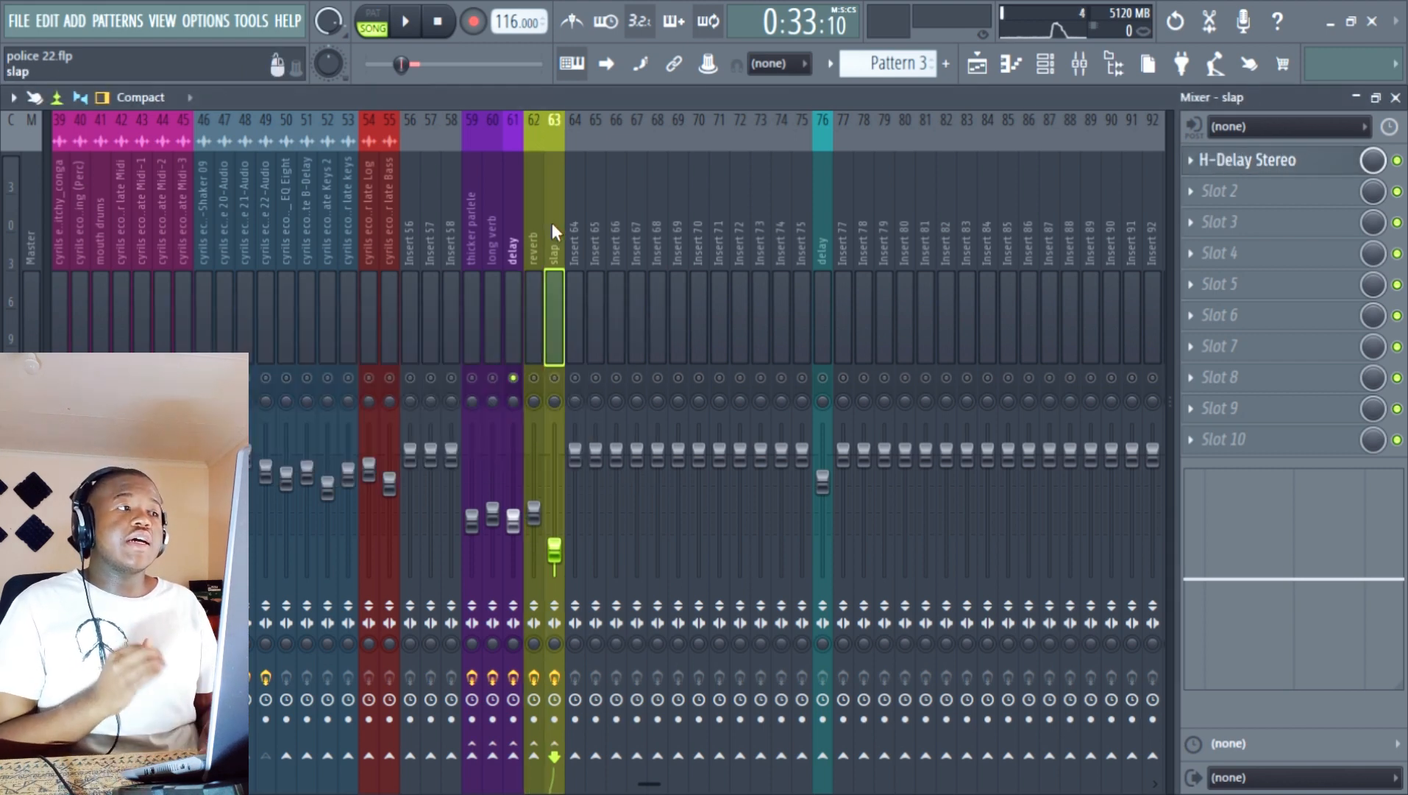
pyautogui.click(1291, 163)
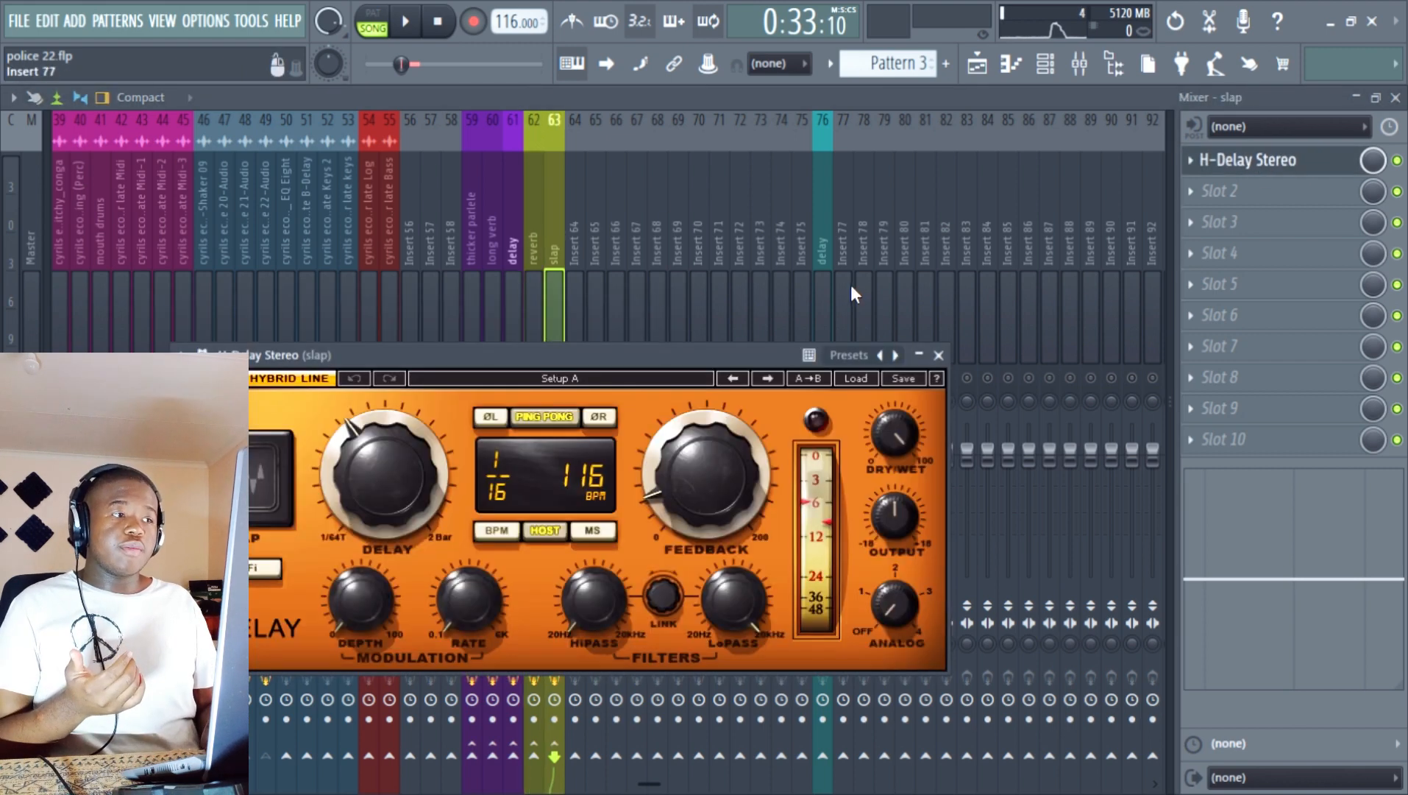
pyautogui.click(934, 355)
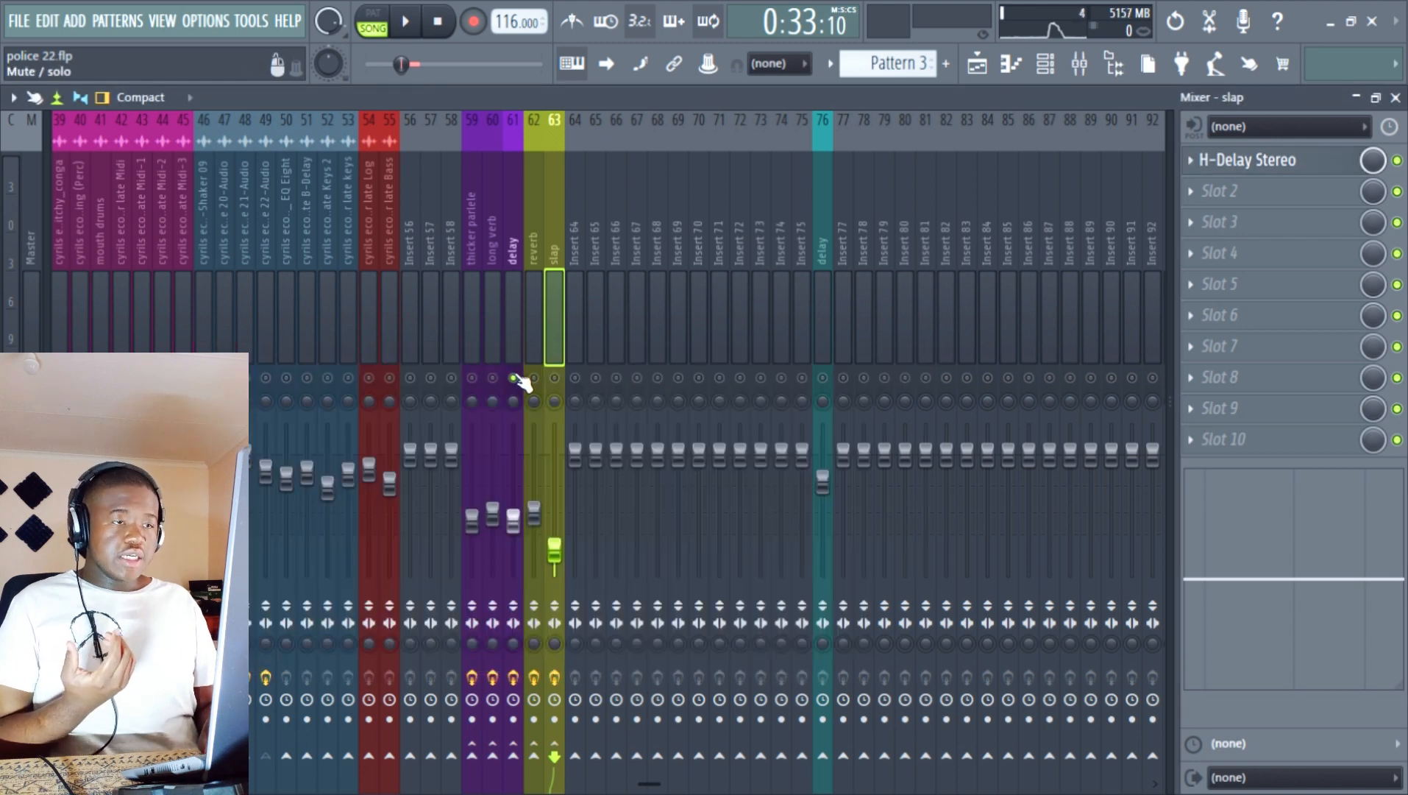
# - Mute the delay send, unmute the slap send, and audition the song with only the slap send
pyautogui.click(513, 378)
pyautogui.press('space')
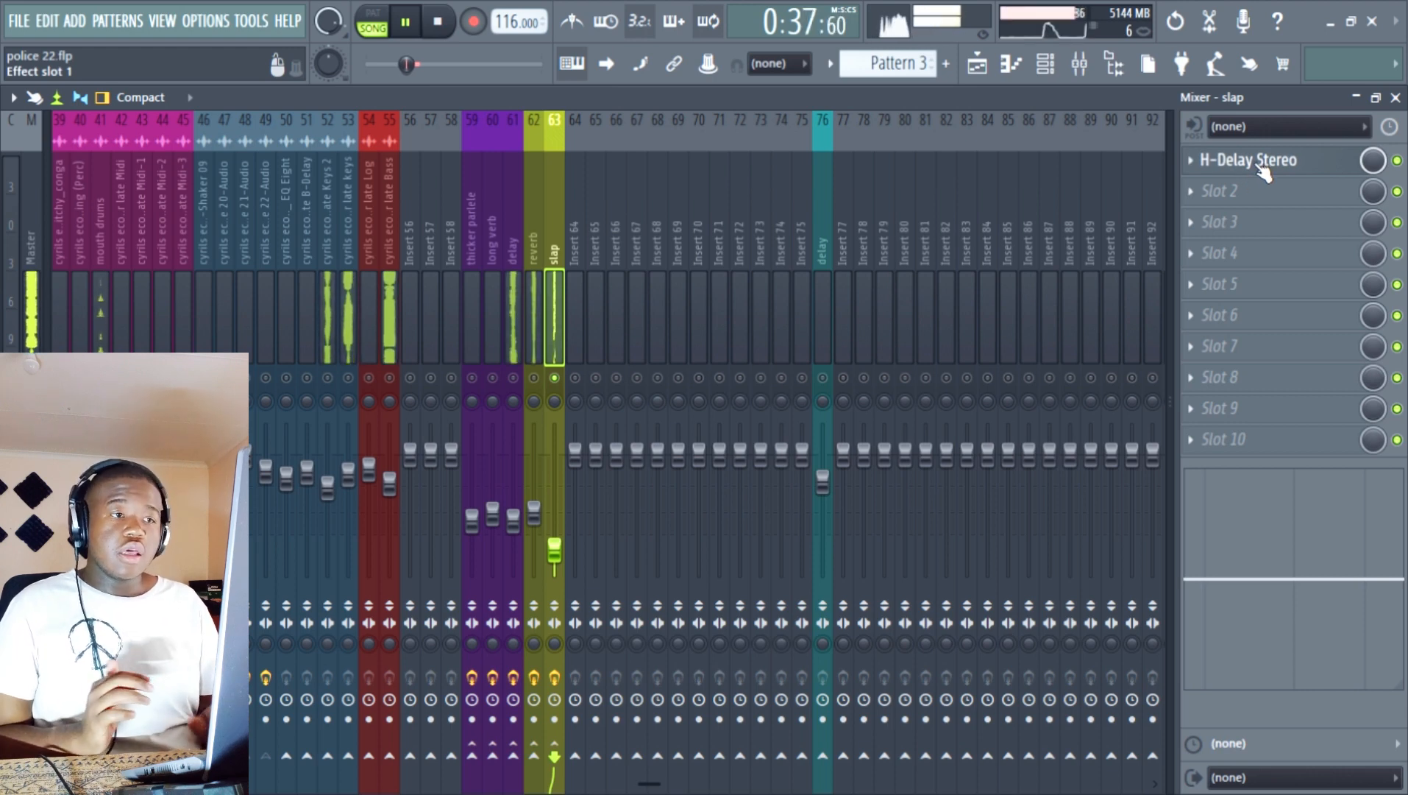
pyautogui.press('space')
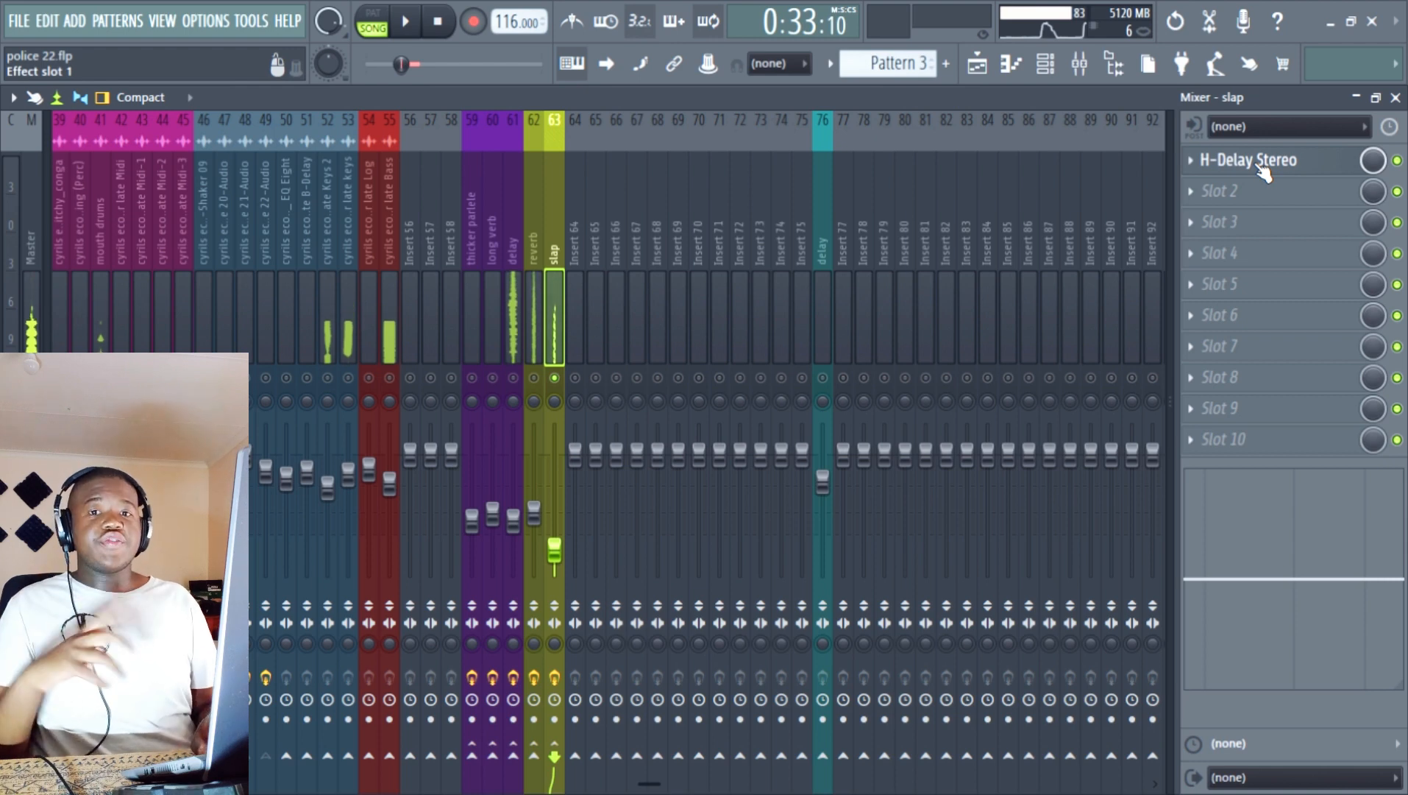